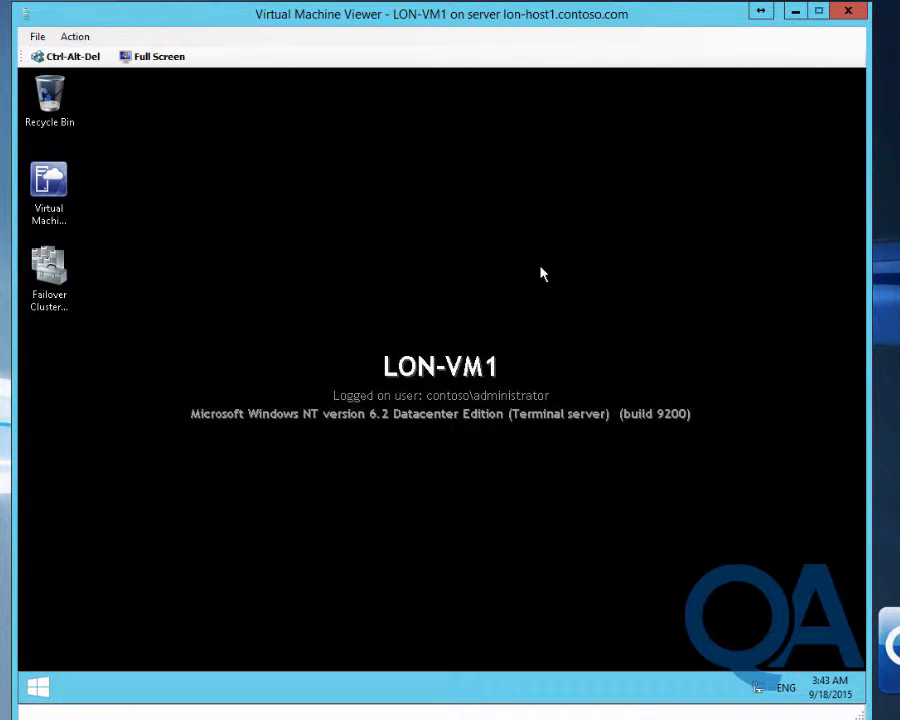
Open Failover Cluster Manager and display the roles of the VMMCluster.CONTOSO.COM cluster.
click(52, 284)
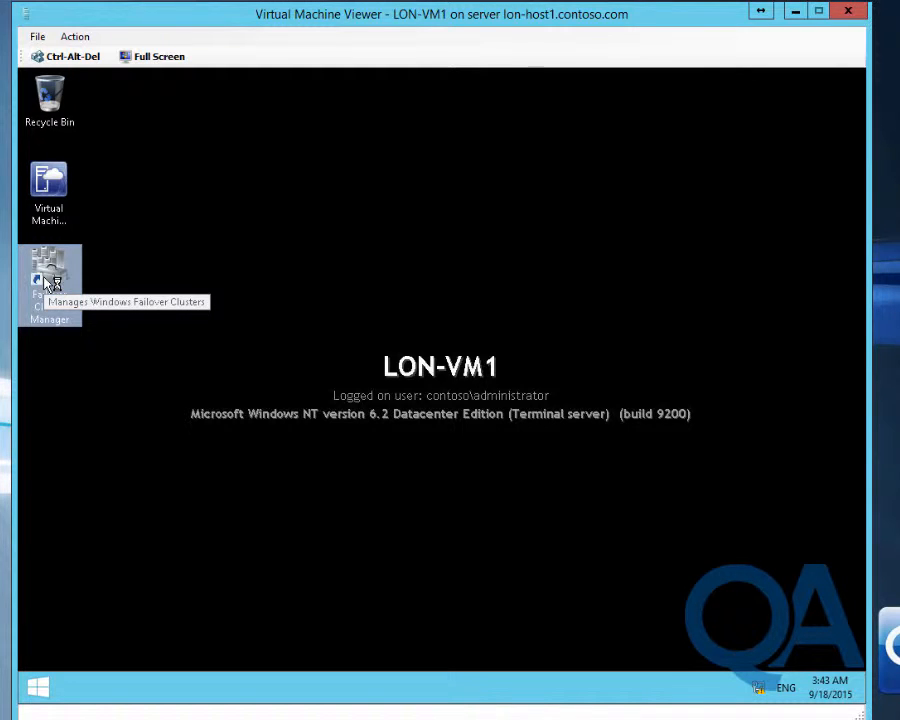
double_click(50, 283)
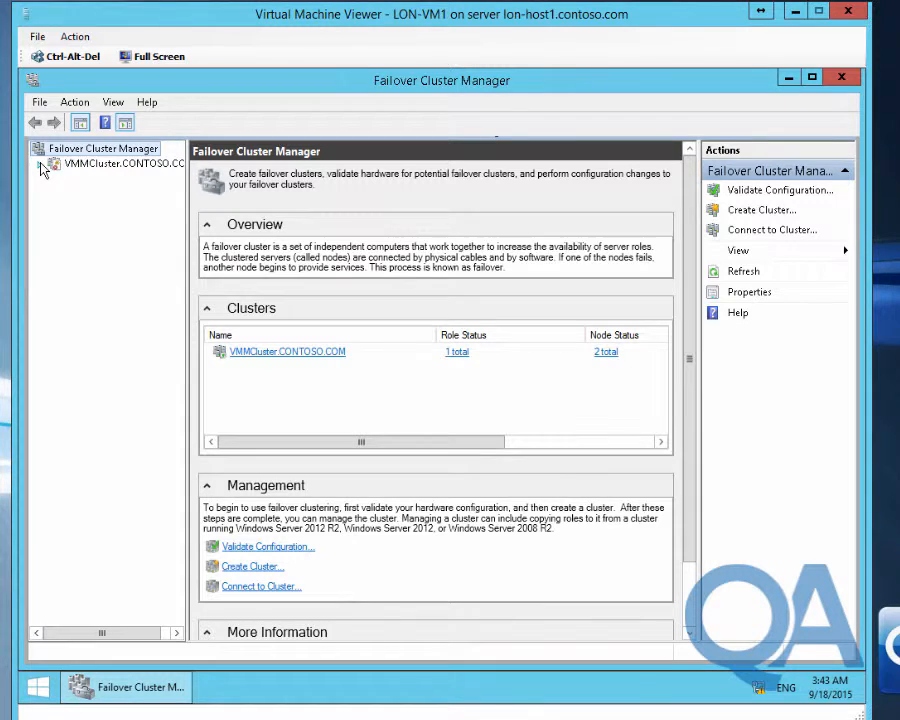
click(41, 165)
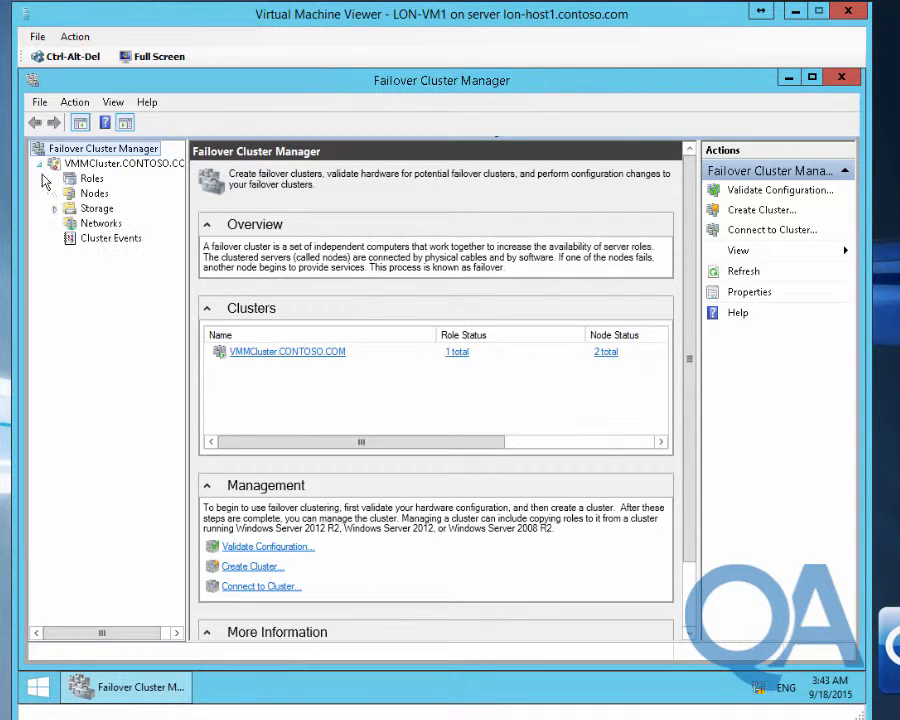
click(88, 179)
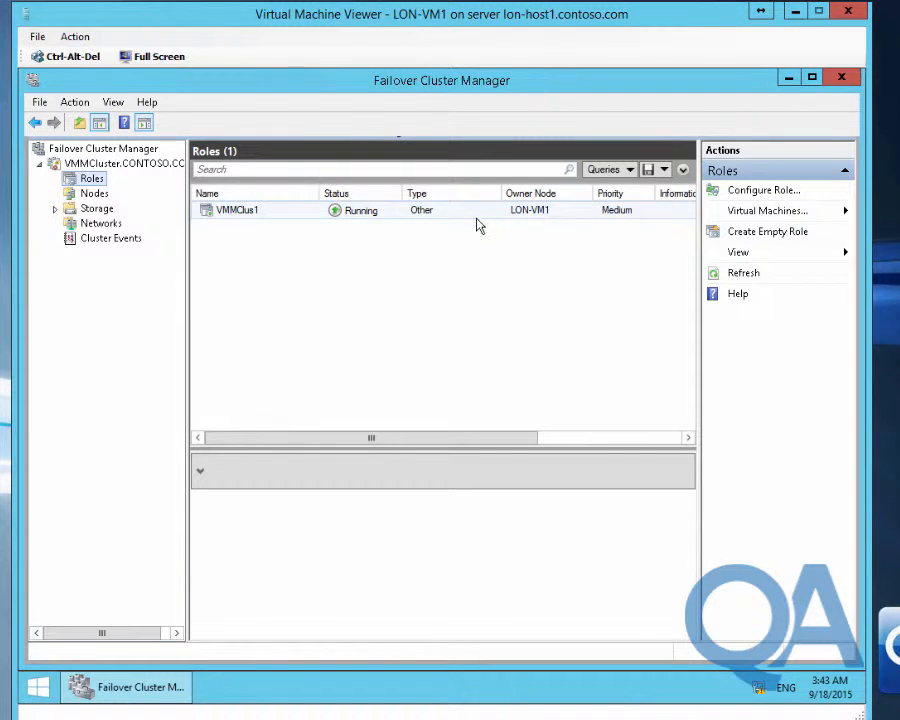
Pause the LON-VM1 cluster node with its roles drained, and minimize the Virtual Machine Manager reconnection window.
click(94, 194)
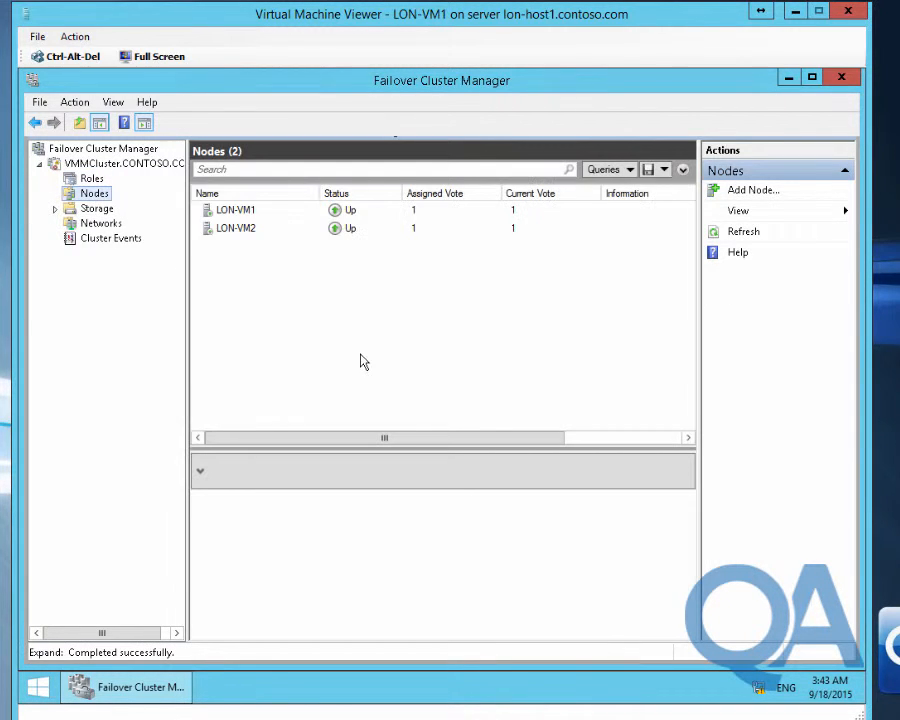
click(250, 215)
right_click(250, 215)
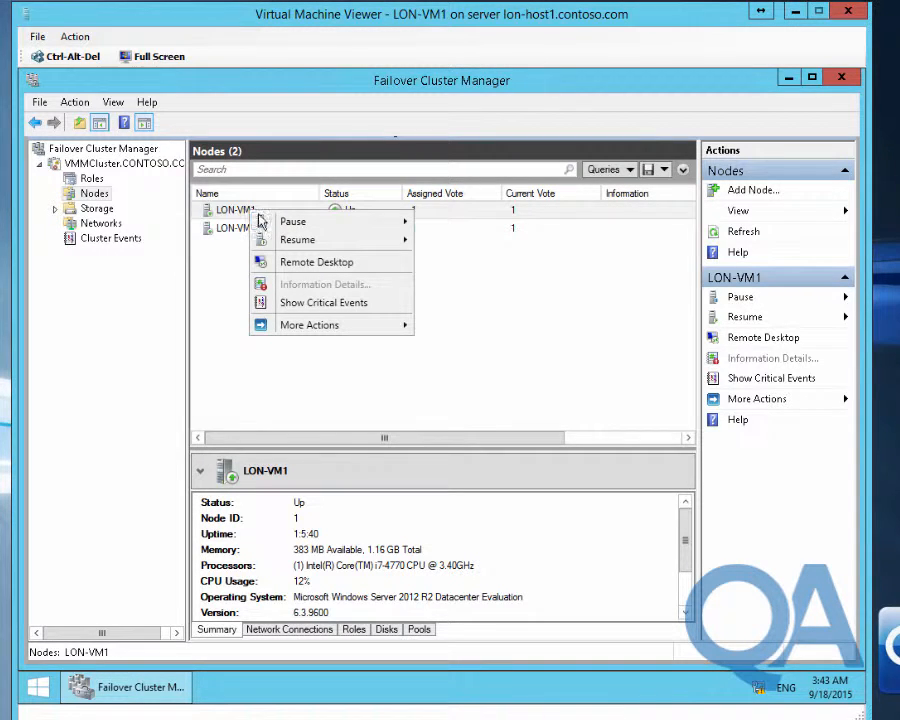
mouse_move(265, 222)
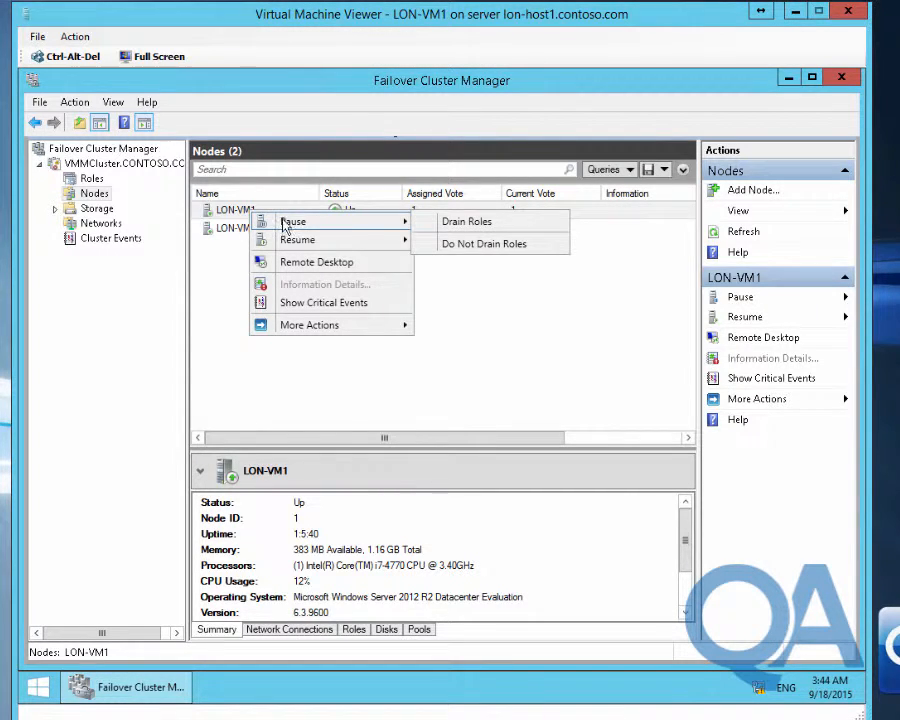
click(474, 225)
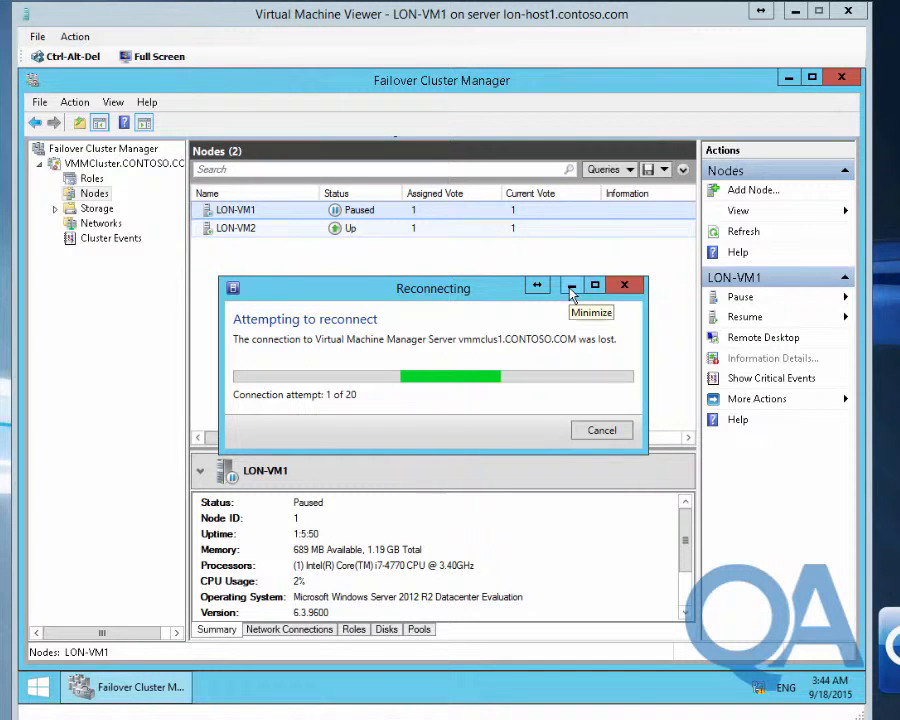
click(571, 288)
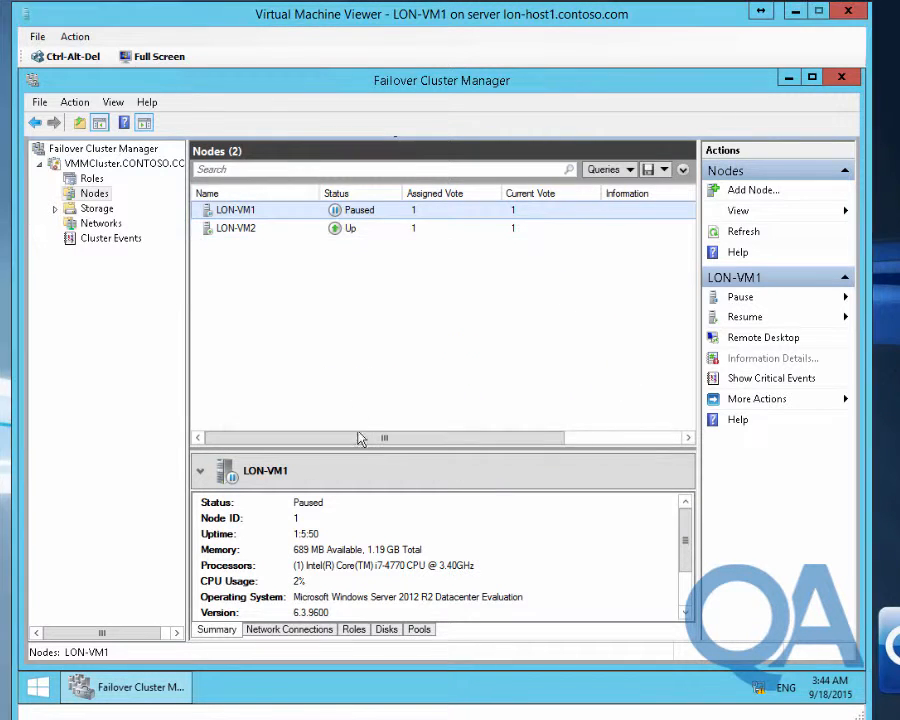
Open File Explorer and browse to the Updates folder in the \\lon-dc1\Media share.
right_click(36, 692)
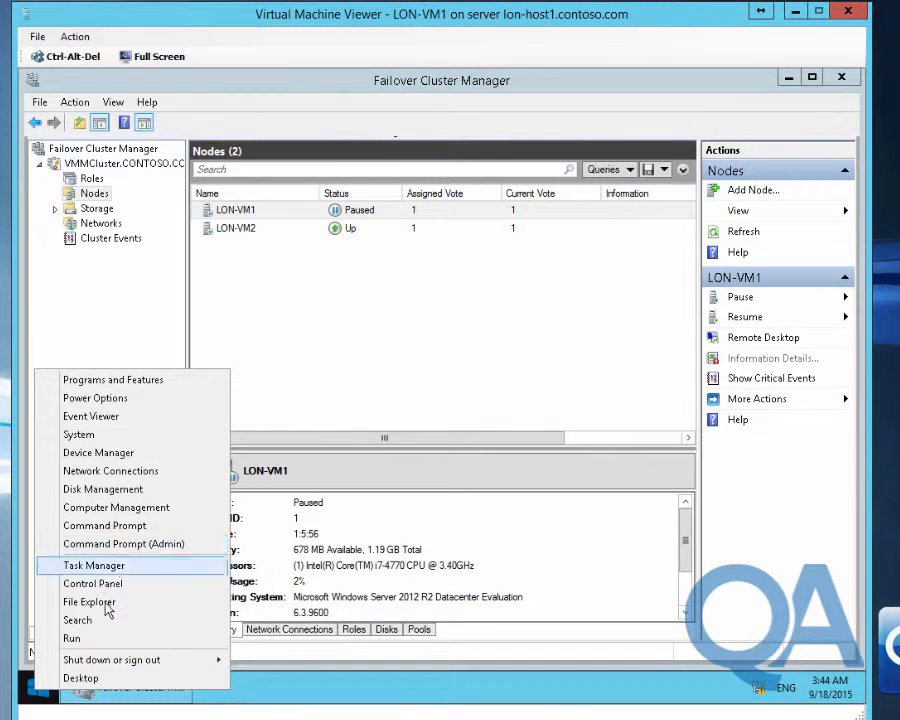
key(Escape)
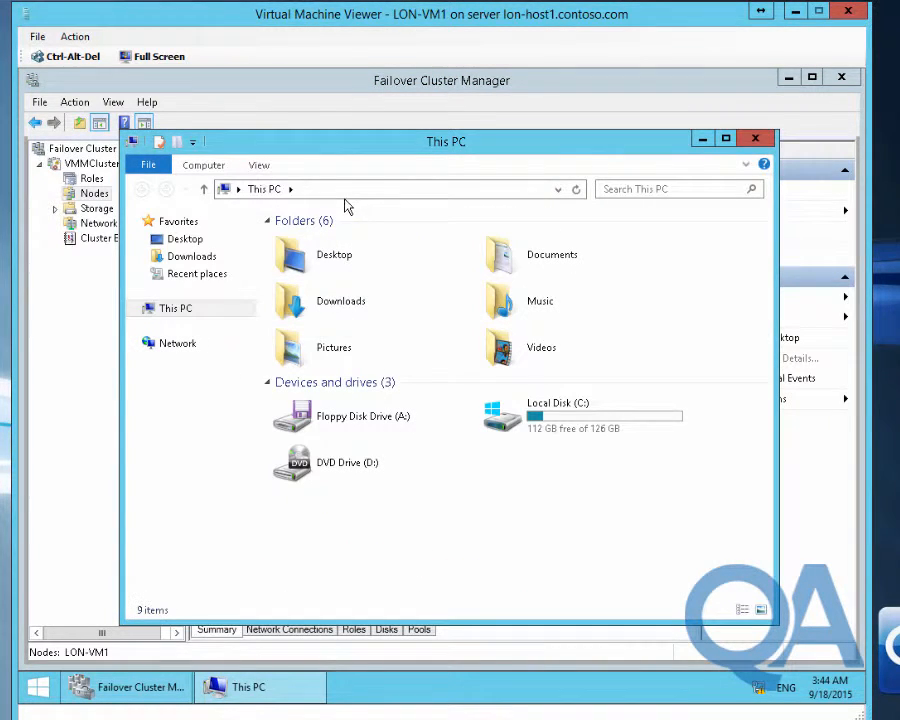
click(350, 195)
text(\\lon)
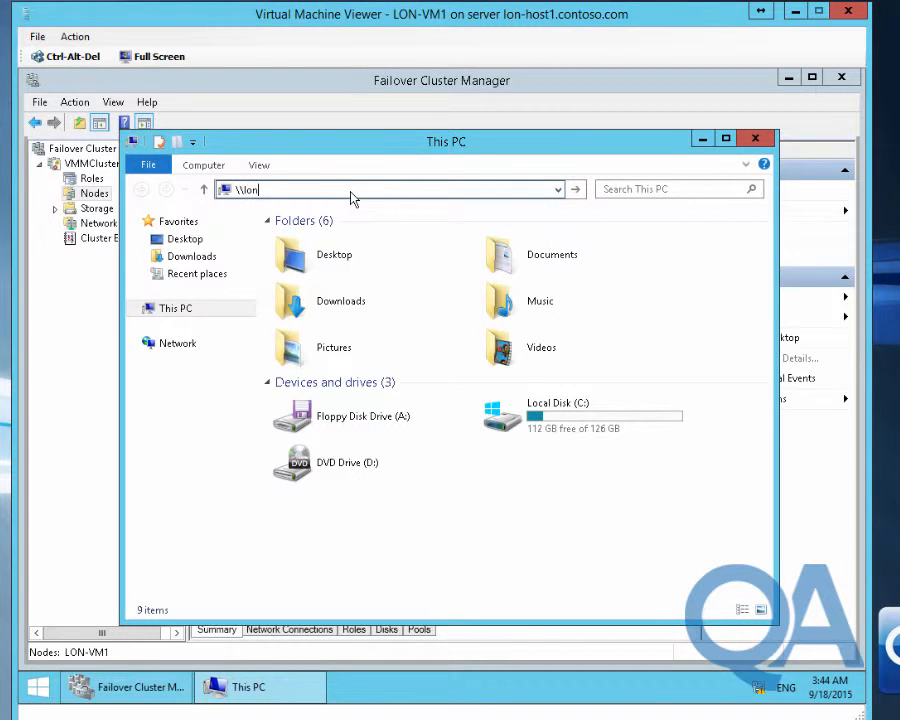
text(-dc1\)
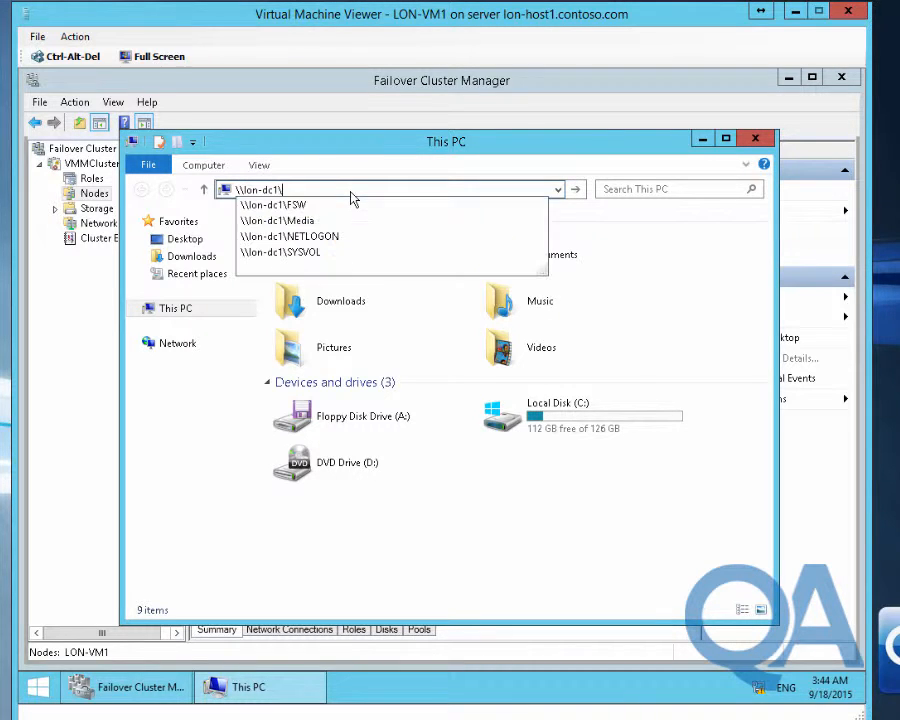
key(Down)
key(Down)
key(Return)
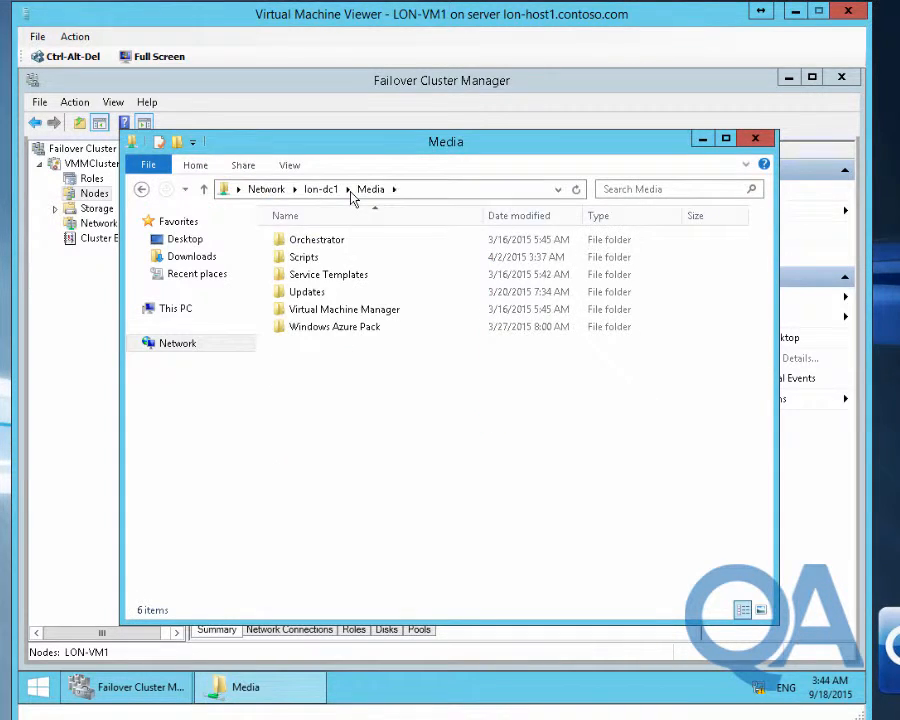
double_click(321, 291)
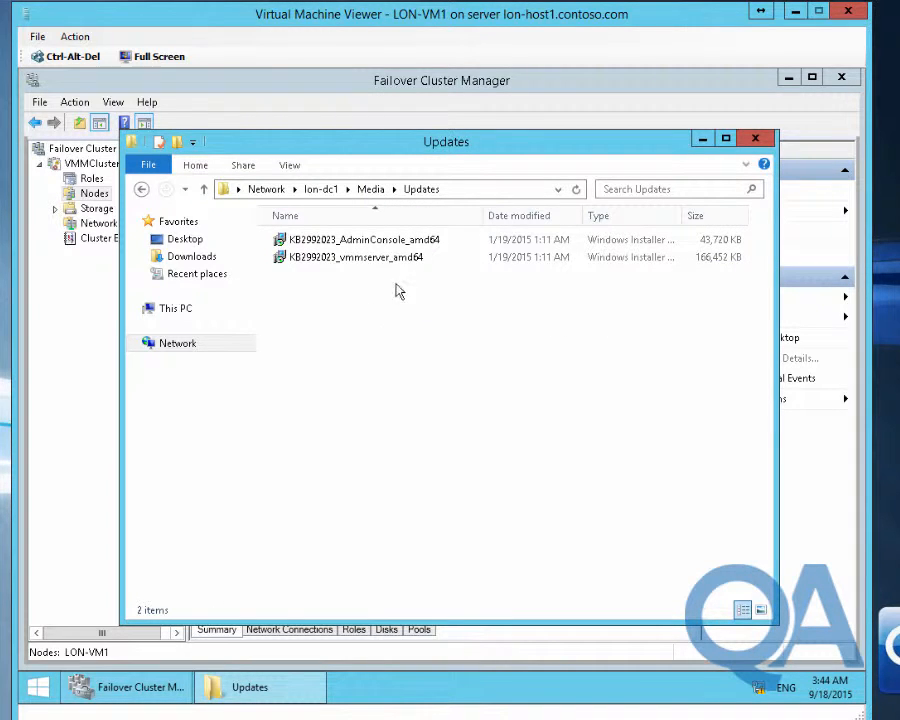
Copy the KB2992023 AdminConsole and vmmserver update files from the Updates folder to the LON-VM1 desktop.
drag(402, 282, 367, 242)
right_click(357, 243)
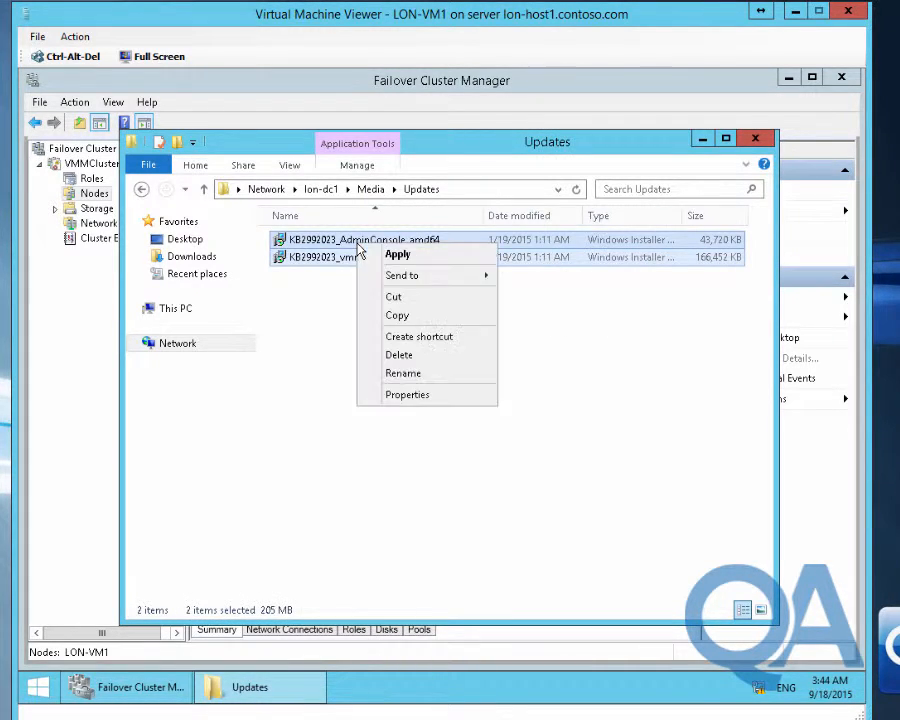
mouse_move(416, 280)
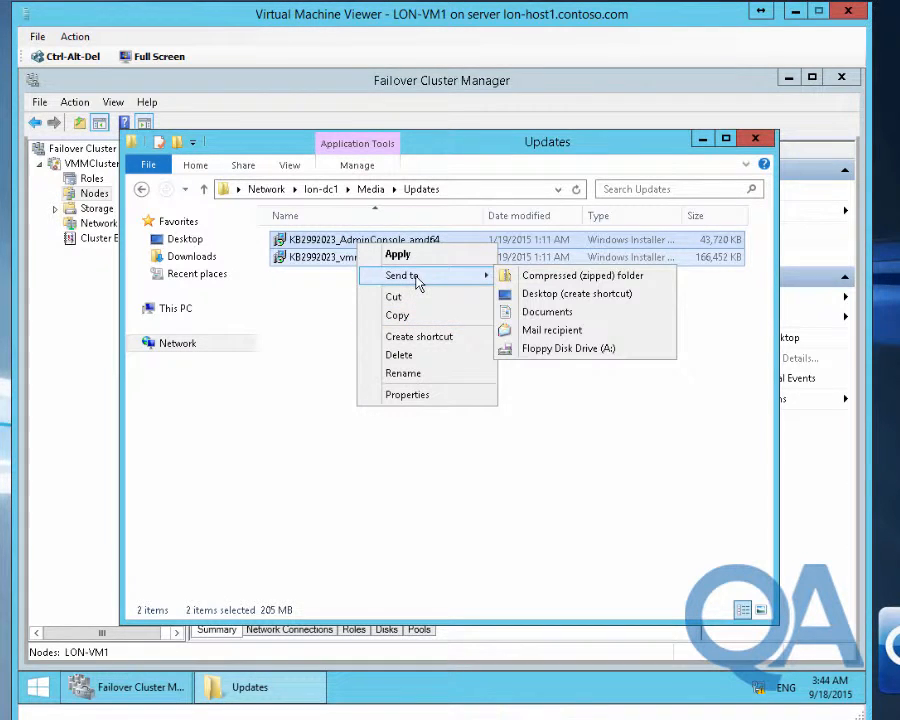
click(460, 316)
click(701, 139)
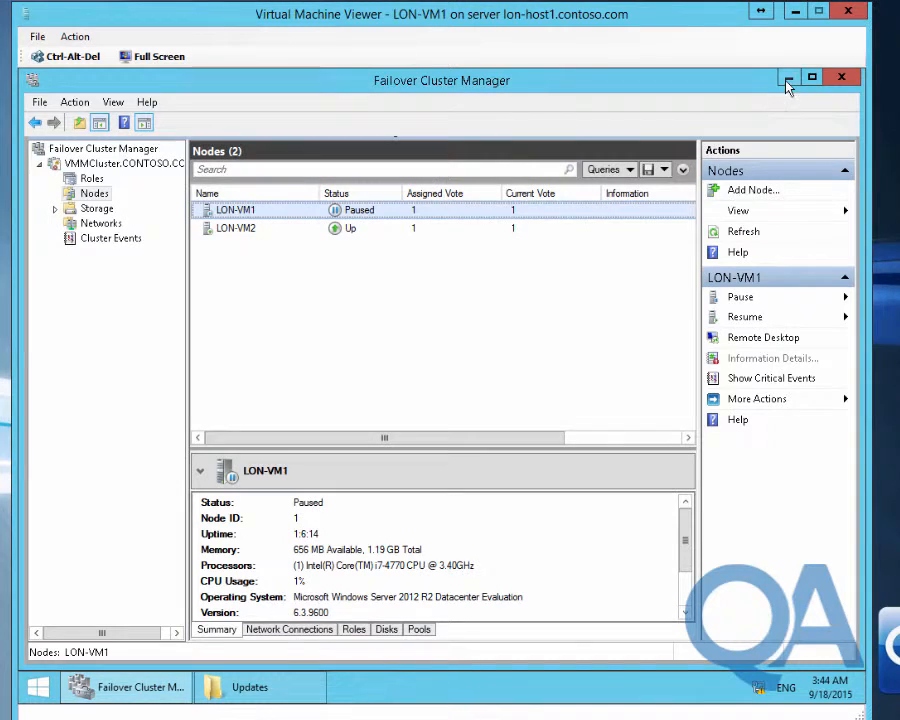
click(788, 77)
right_click(50, 374)
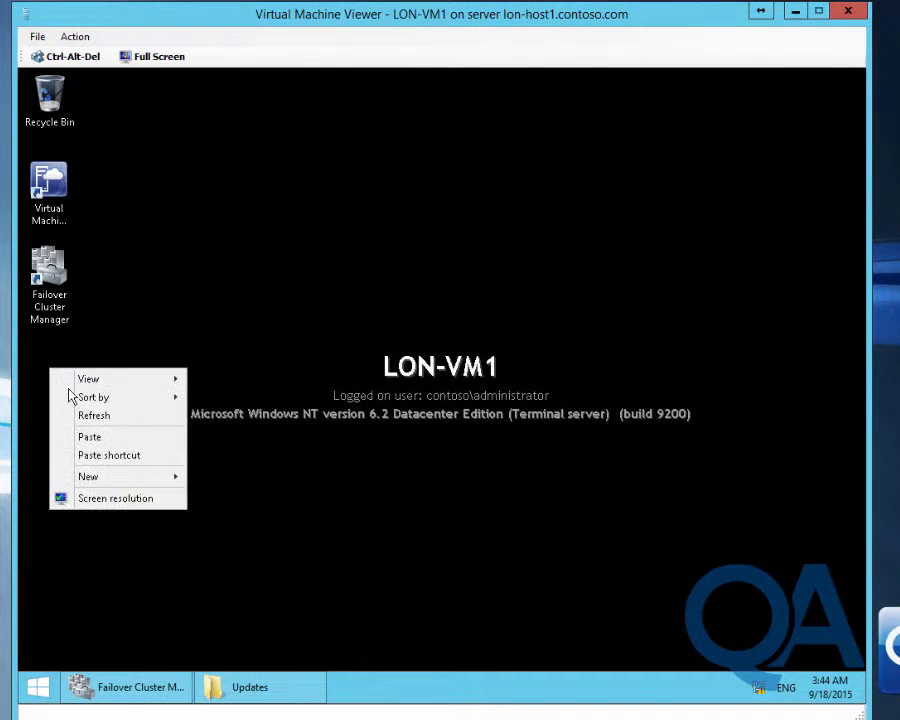
click(90, 437)
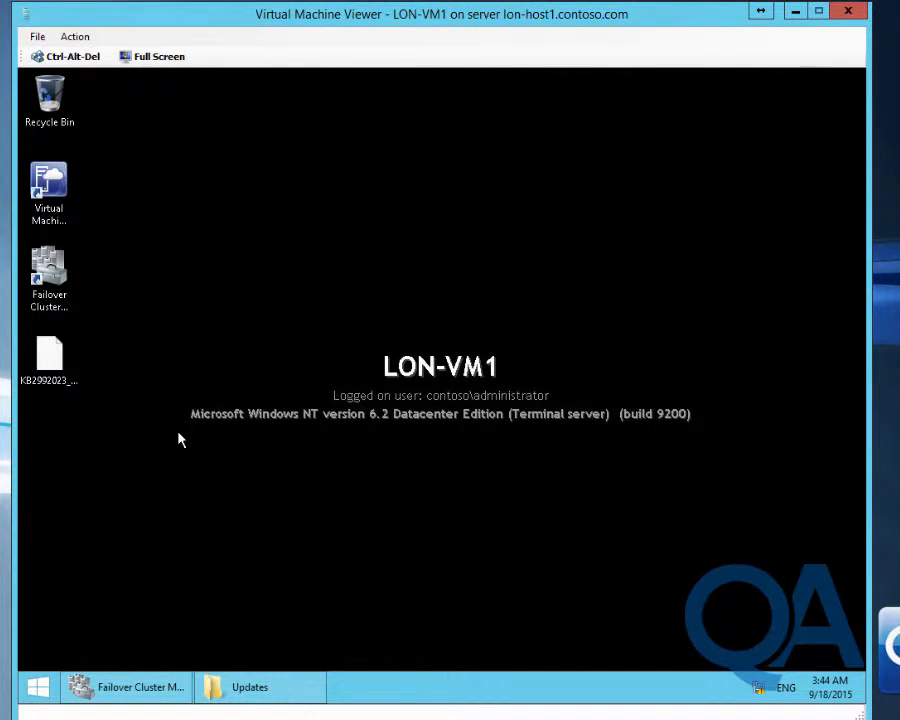
Open an administrator Command Prompt and change the directory to \Users\administrator.CONTOSO\Desktop.
right_click(38, 687)
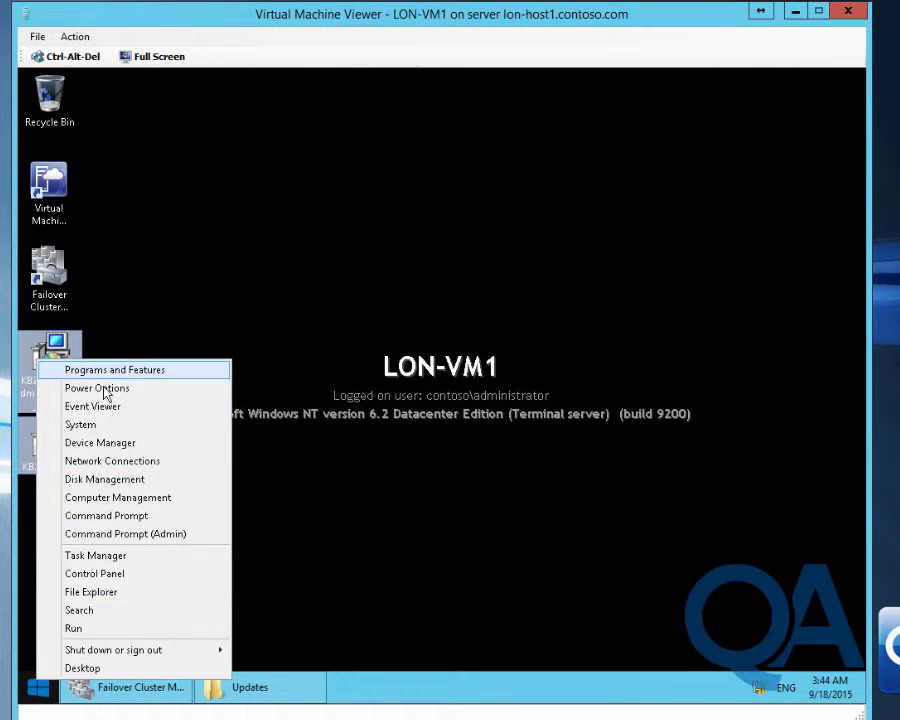
click(132, 534)
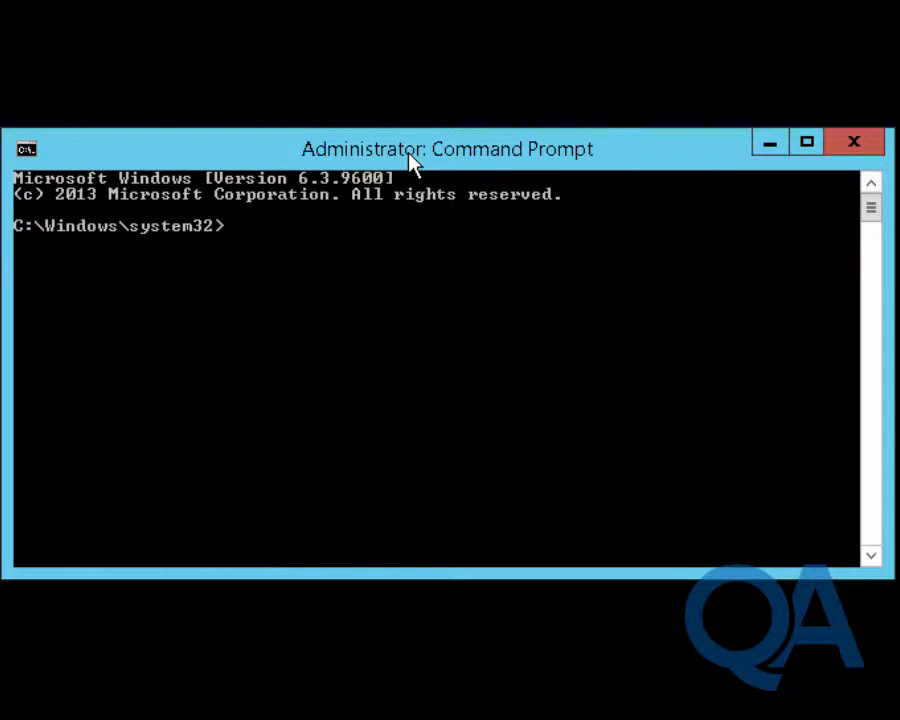
text(cd \Users\ad)
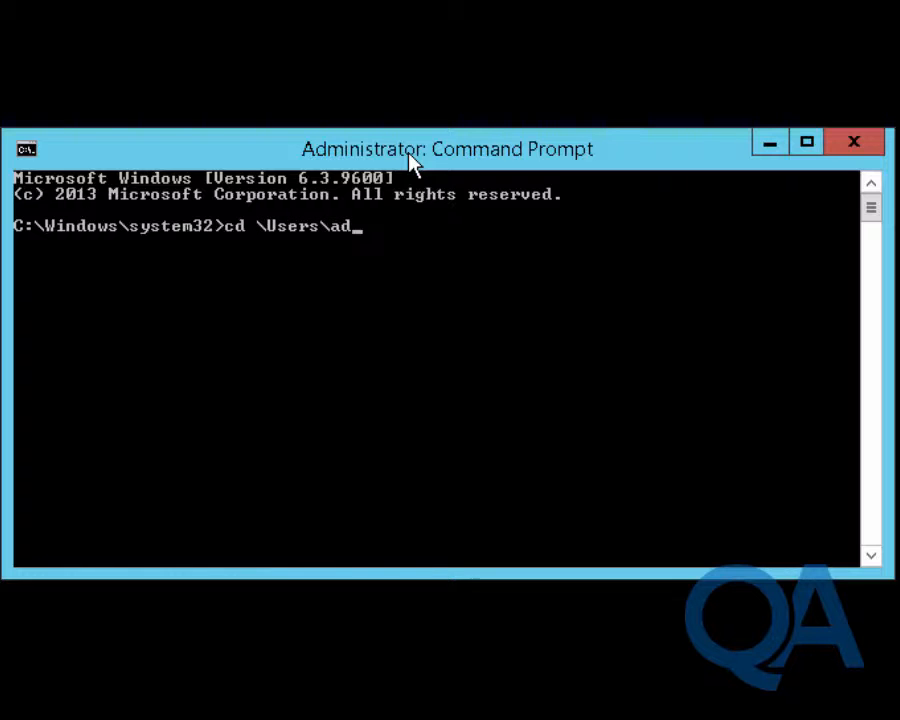
key(Tab)
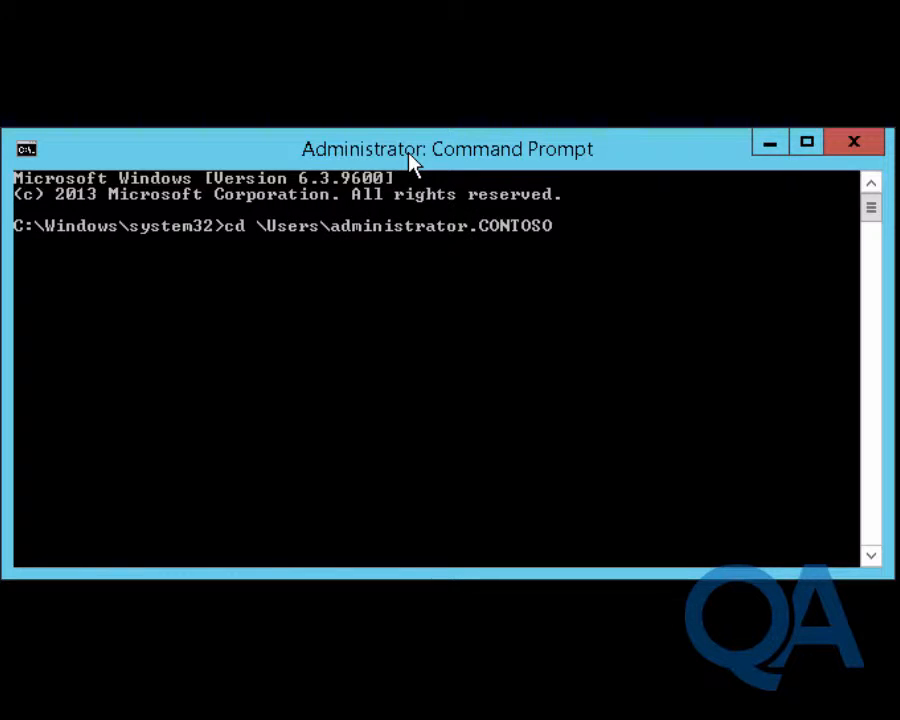
text(\de)
key(Tab)
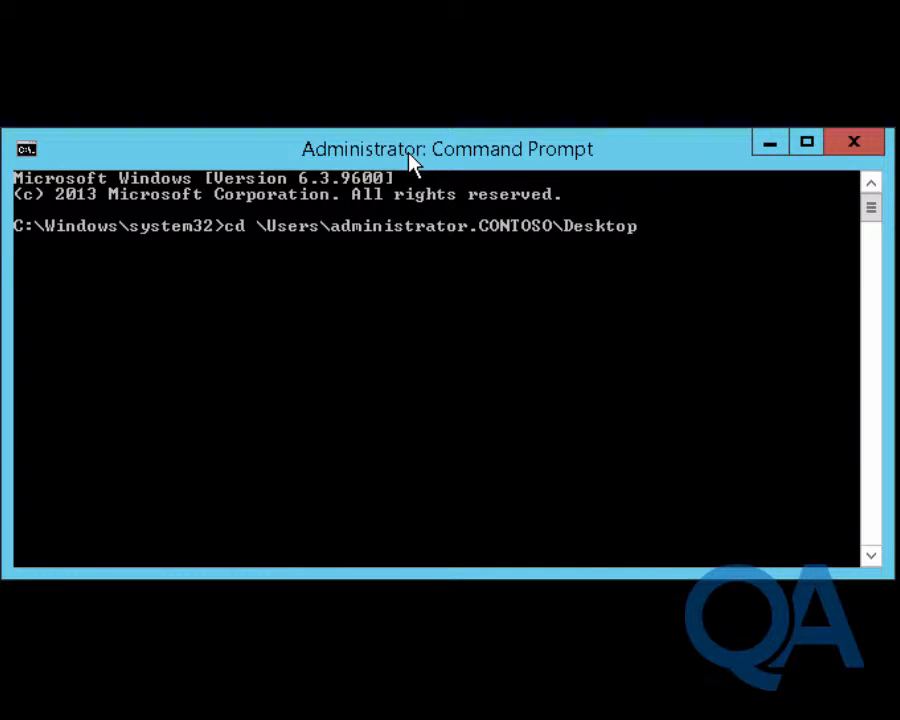
key(Return)
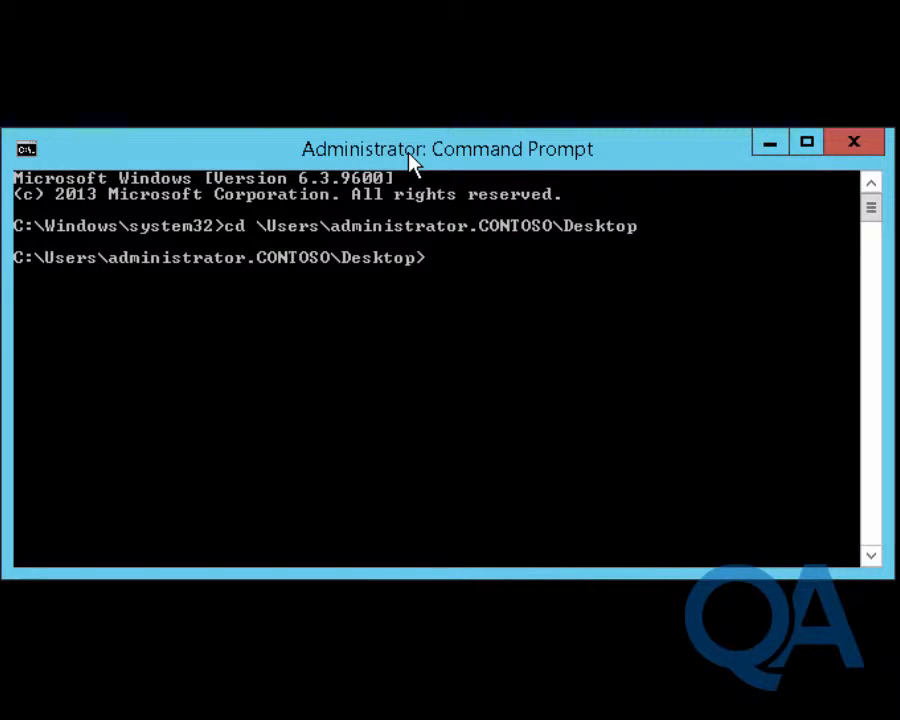
Run msiexec /p KB2992023_vmmserver_amd64.msp /qb /norestart /l*v %temp%\VMMServer.log and accept automatically closing and restarting the listed applications.
text(msiexec )
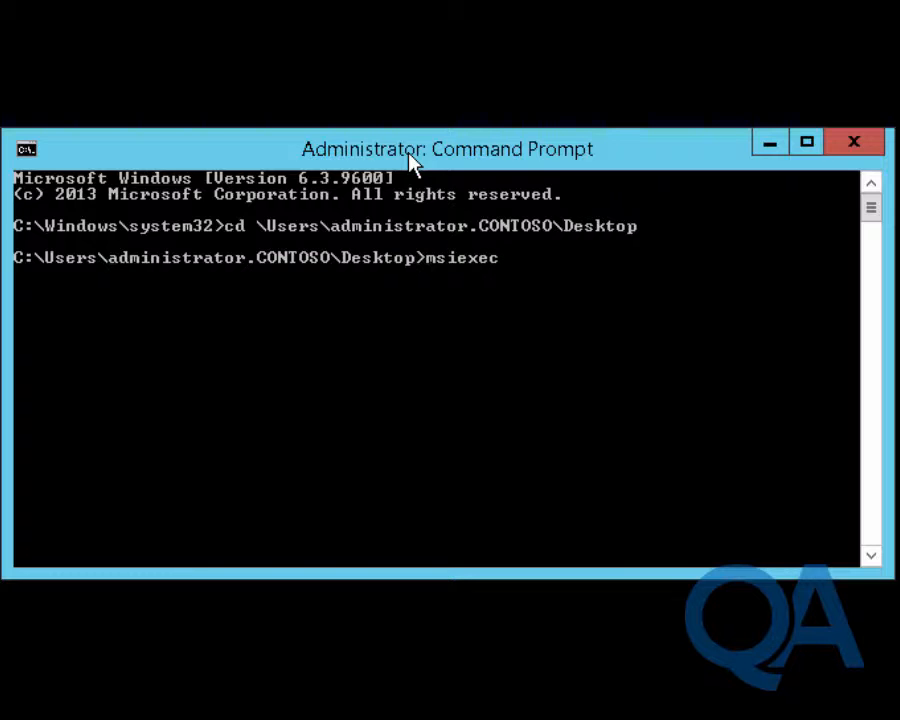
text(/p kb)
key(Tab)
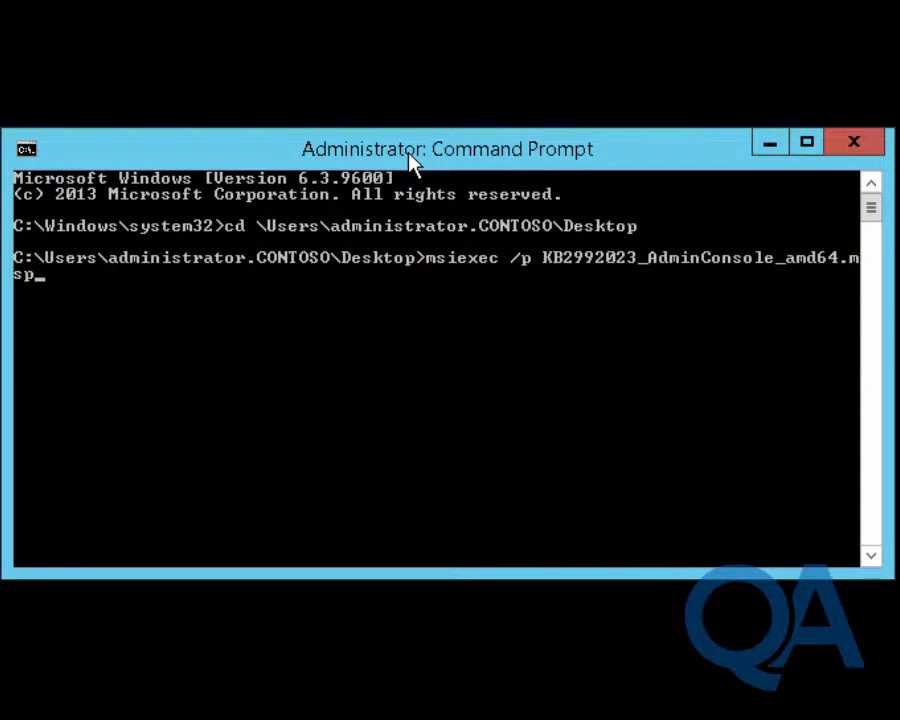
key(Tab)
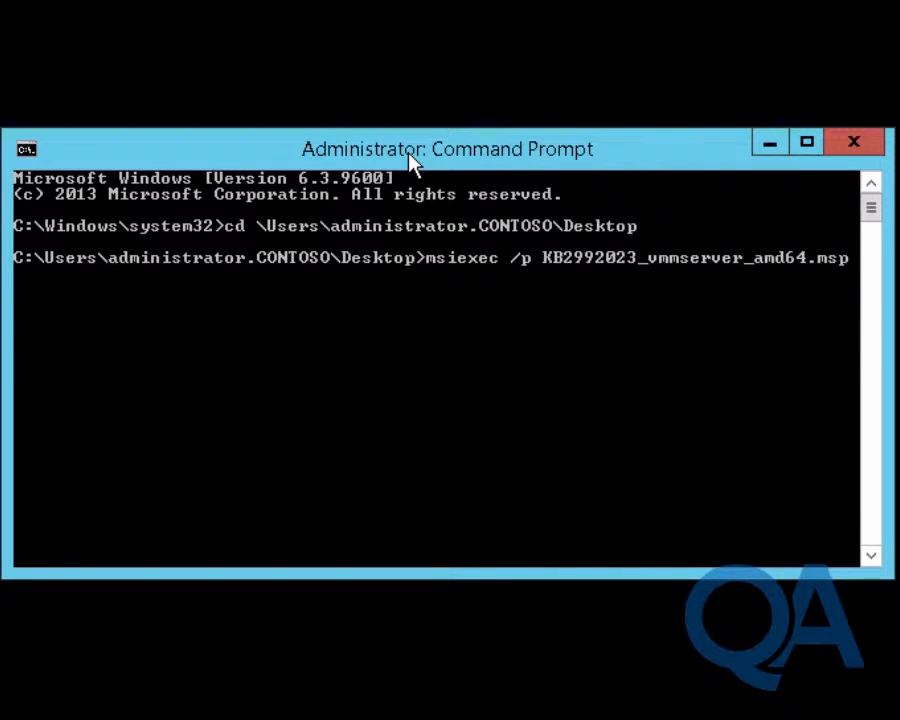
text(/qb /nore)
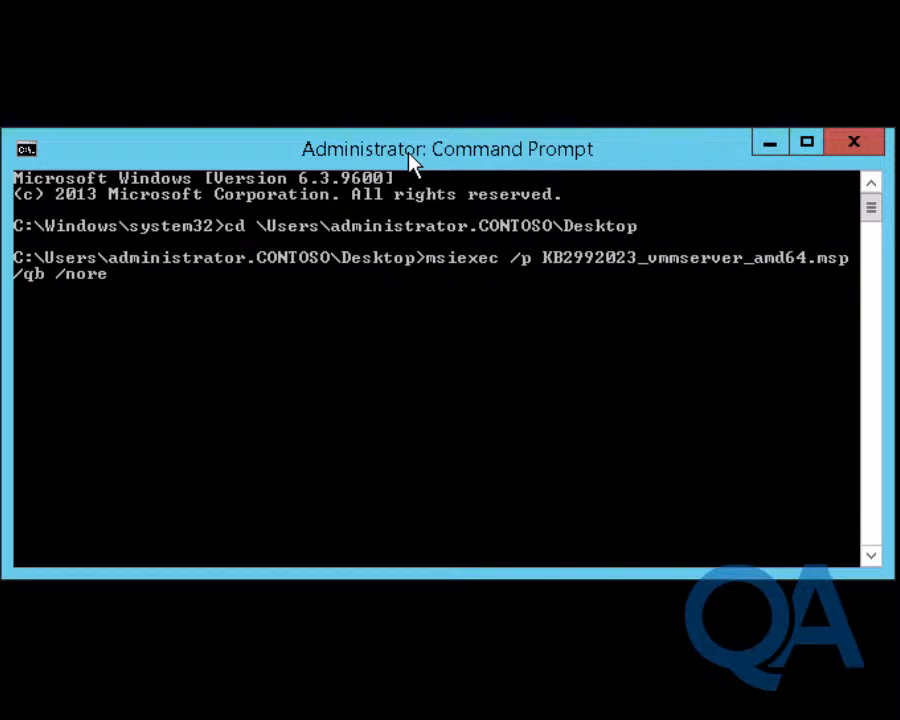
text(start /l*)
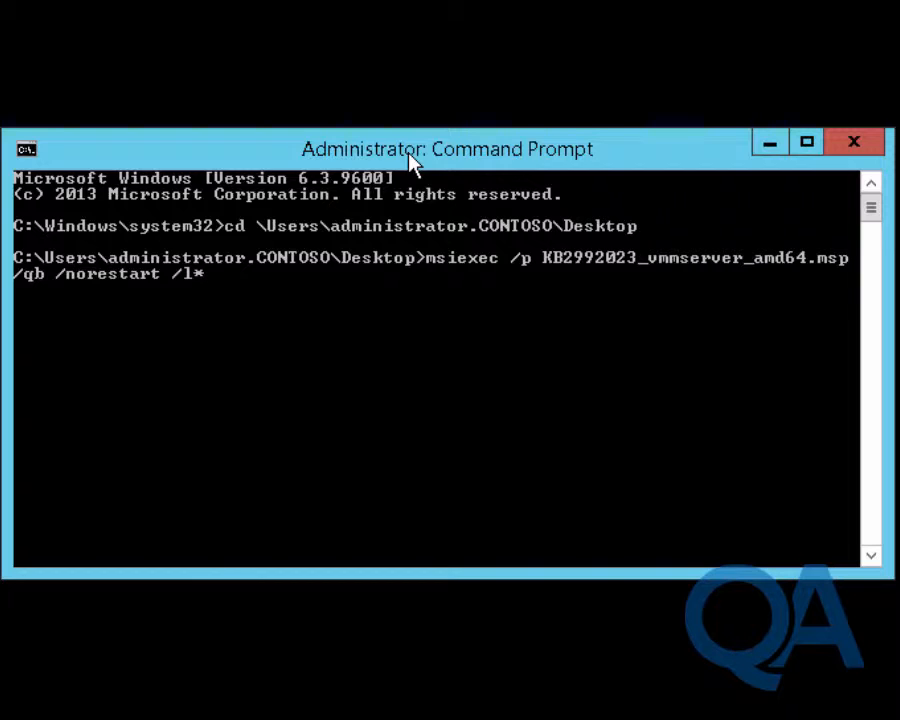
text(v %temp%)
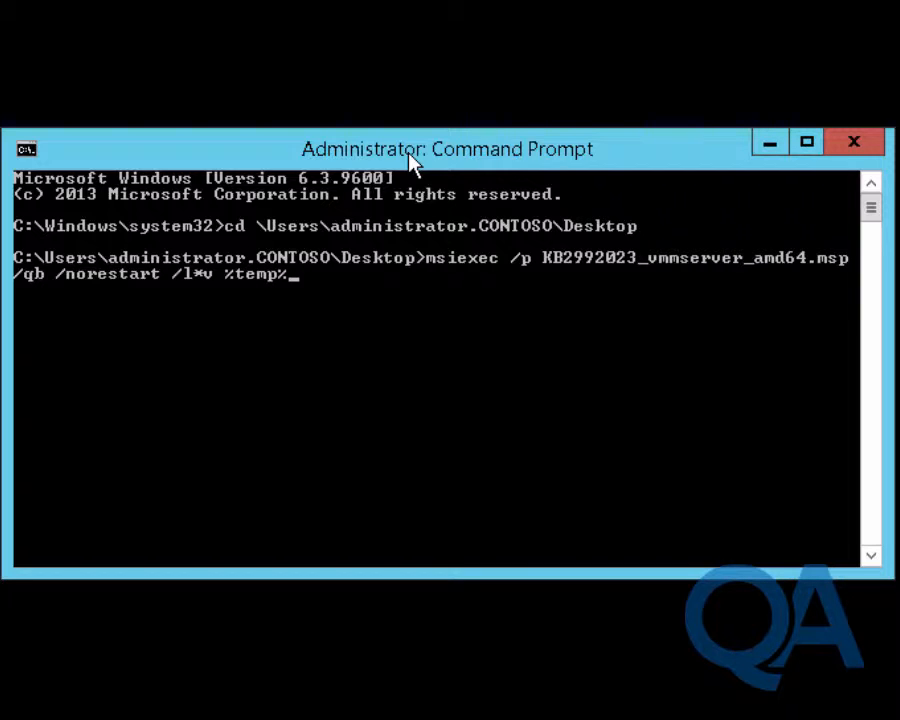
text(\VMMServer.log)
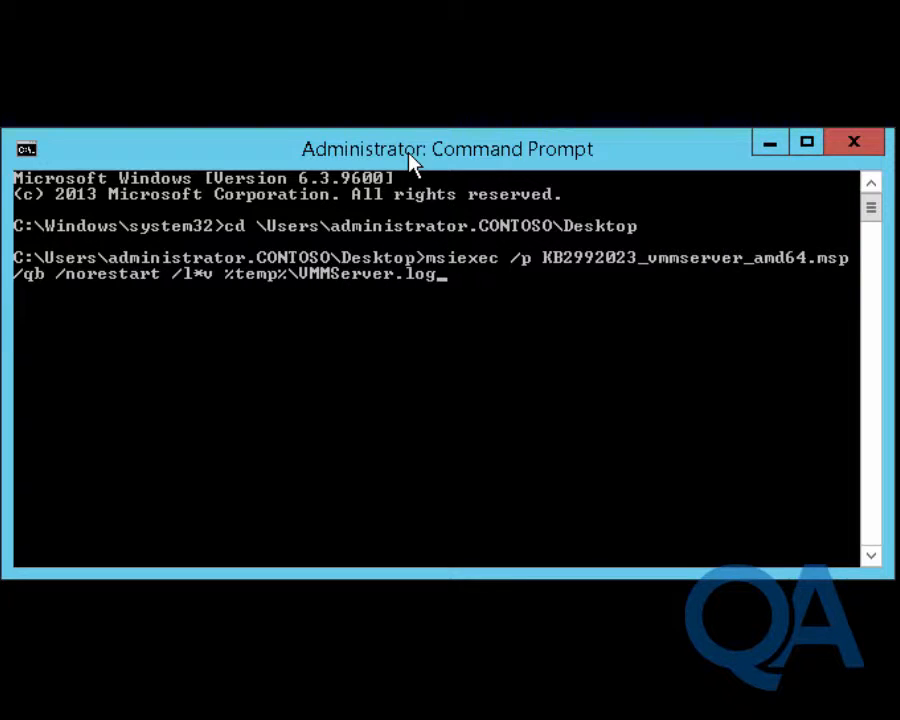
key(Return)
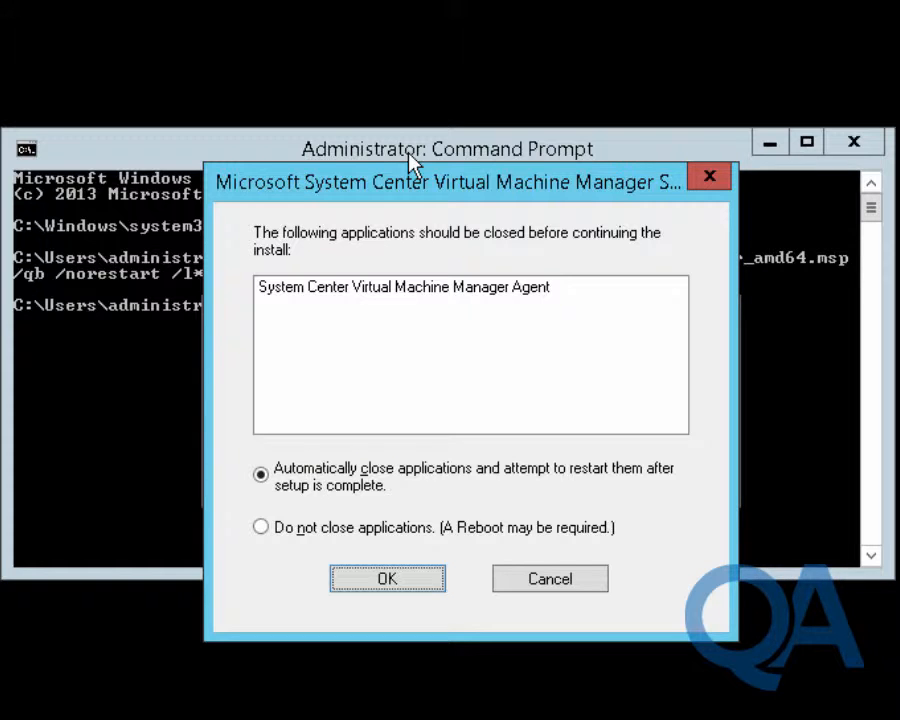
click(410, 586)
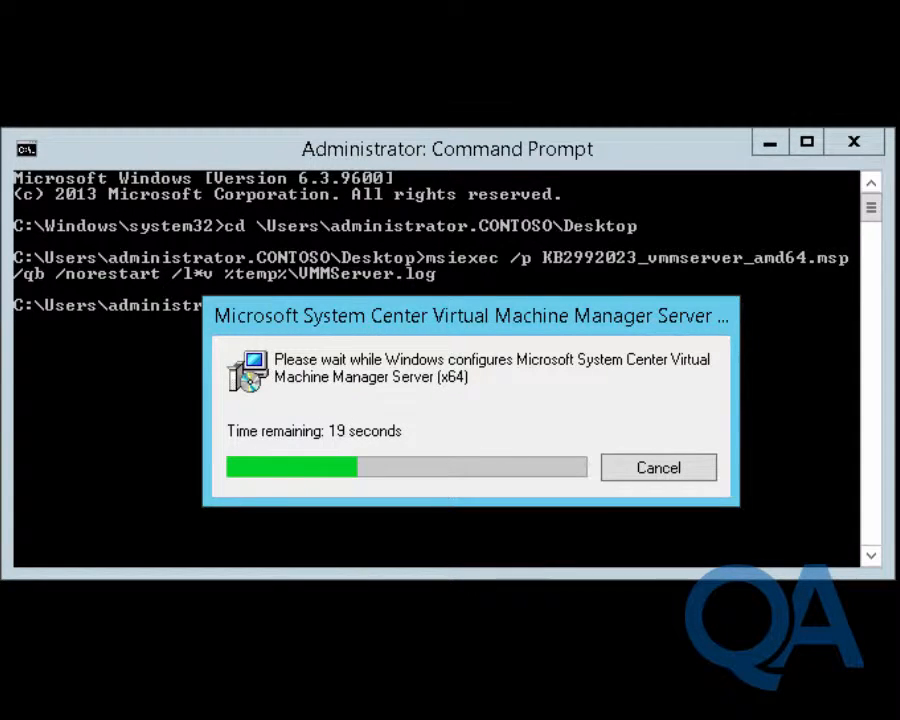
Run msiexec /p KB2992023_adminconsole_amd64.msp /qb /norestart /l*v %temp%\VMMServer.log to install the admin console update.
mouse_move(395, 718)
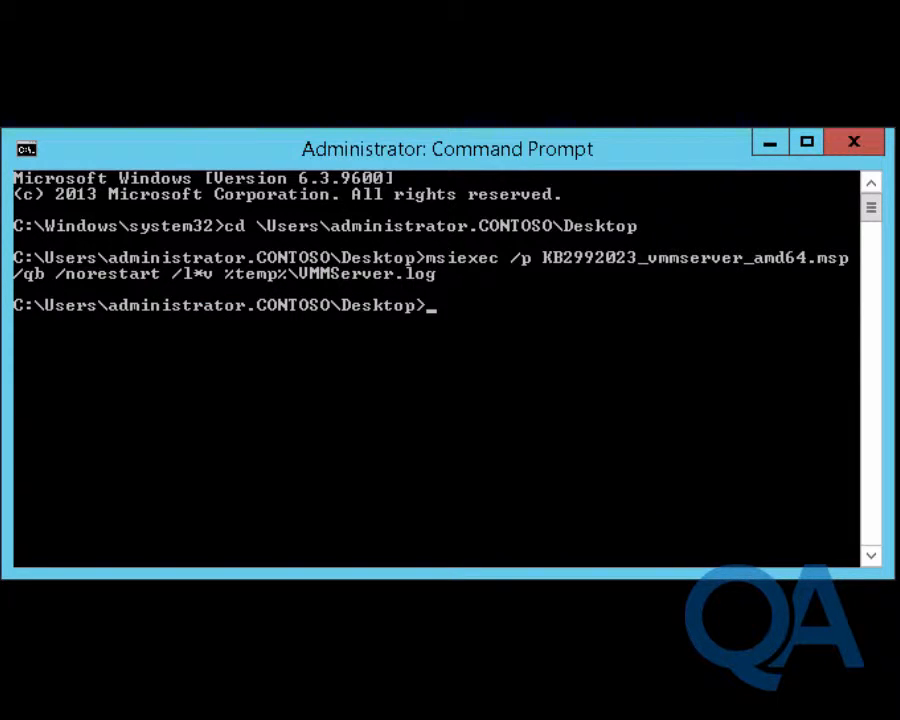
key(Up)
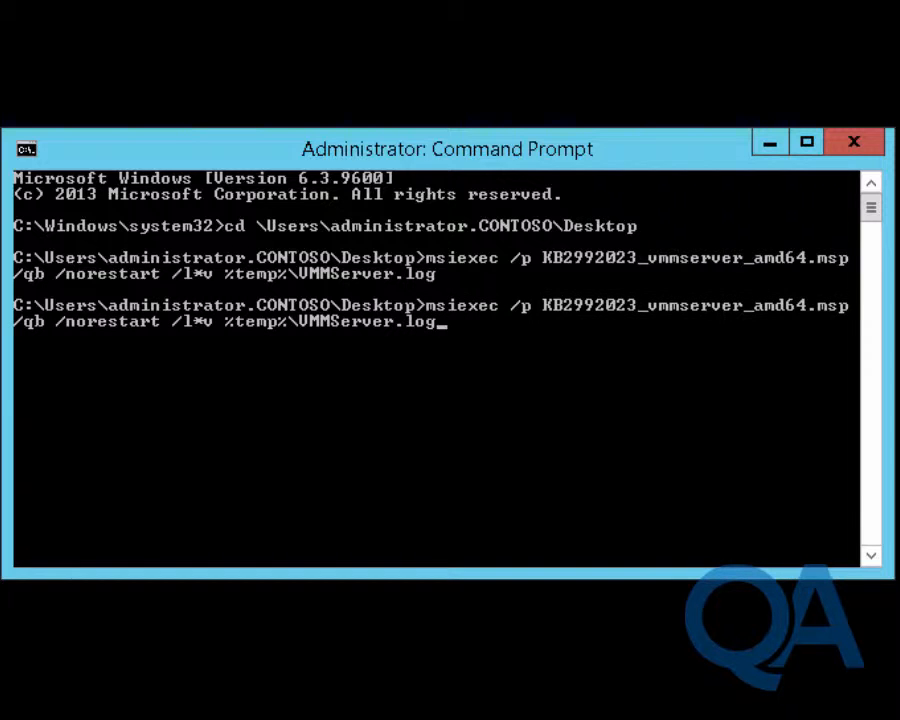
key(Left)
key(Left)
key(Left)
key(Left)
key(Left)
key(Left)
key(Left)
key(Left)
key(Left)
key(Left)
key(Left)
key(Left)
key(Left)
key(Left)
key(Left)
key(Left)
key(Left)
key(Left)
key(Left)
key(Left)
text(admincol)
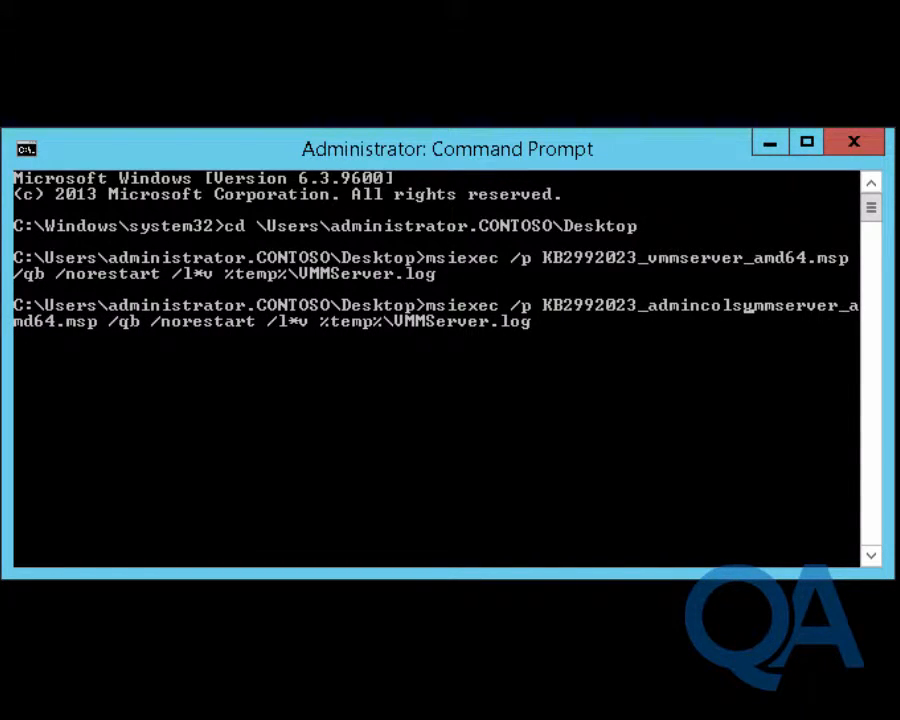
key(BackSpace)
text(ns)
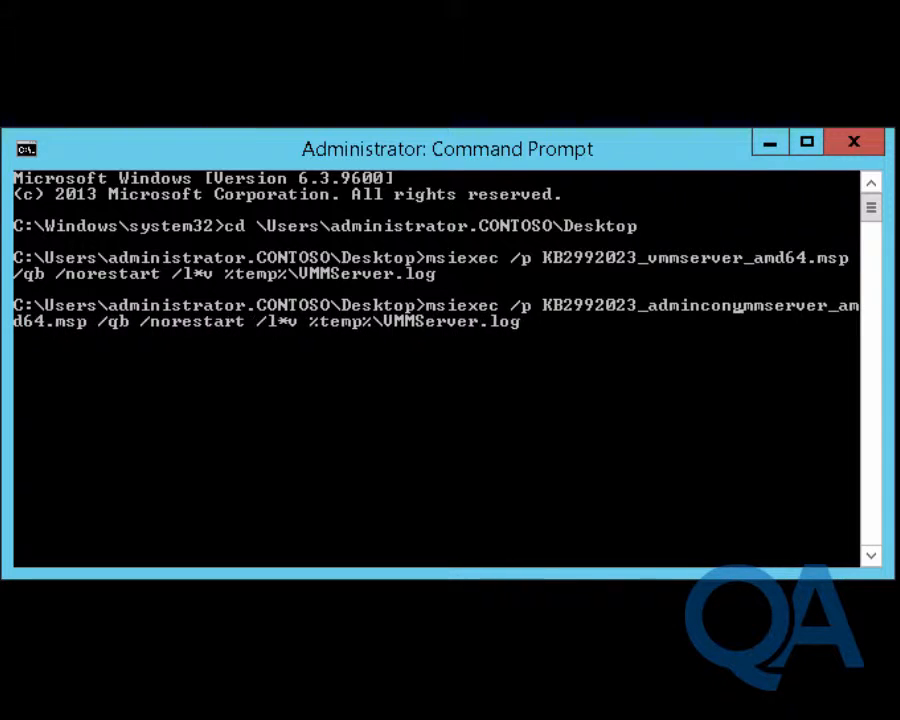
text(ol)
key(Delete)
key(Delete)
key(Delete)
key(Delete)
key(Delete)
key(Delete)
key(Delete)
key(Delete)
key(Delete)
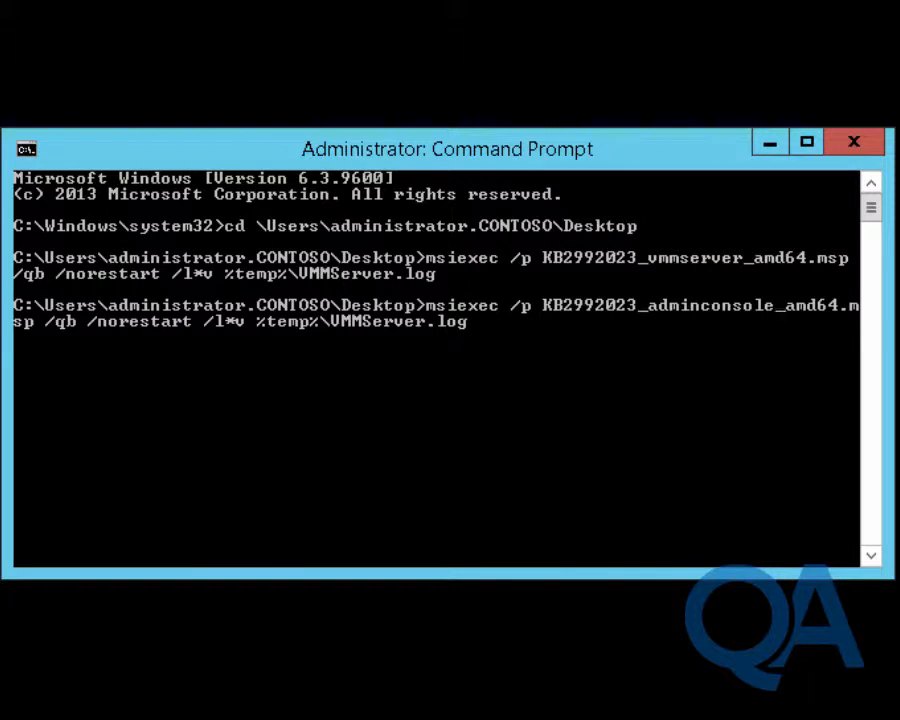
key(Return)
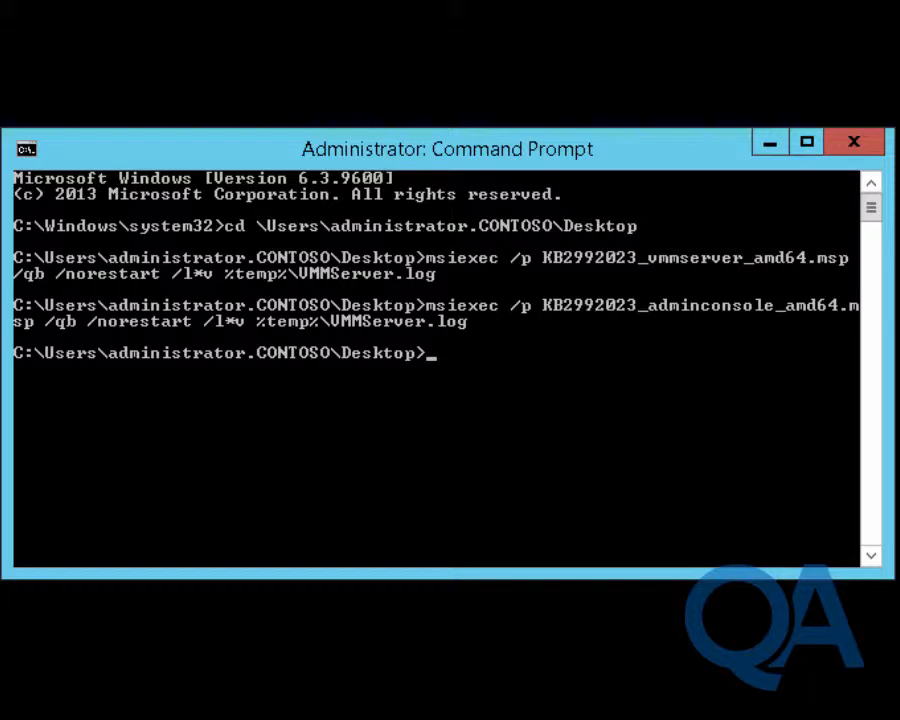
Close the Command Prompt and resume cluster node LON-VM1 without failing roles back.
click(853, 142)
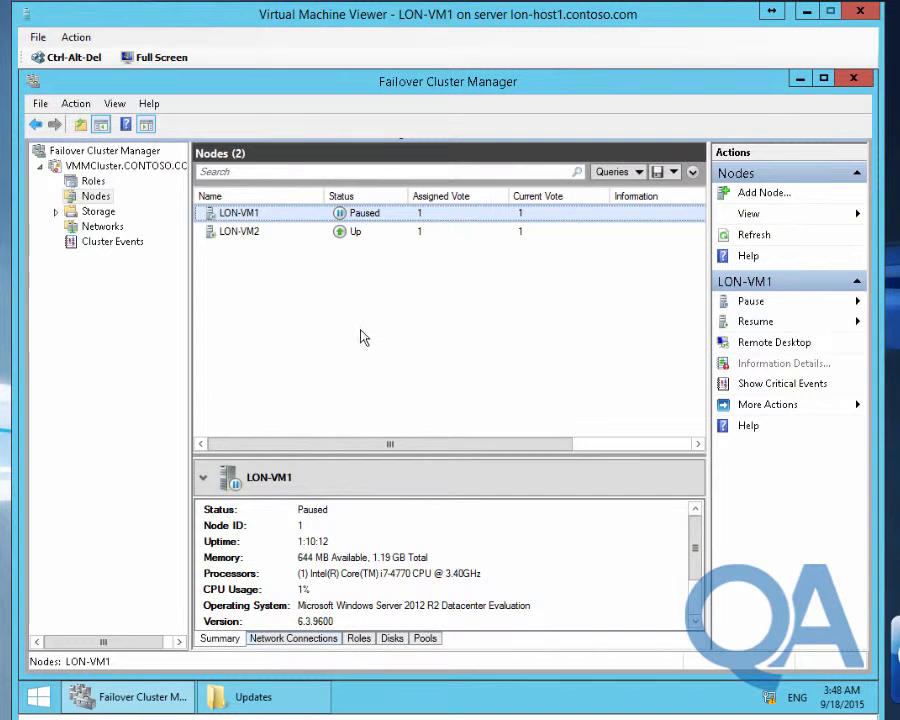
right_click(259, 214)
mouse_move(312, 248)
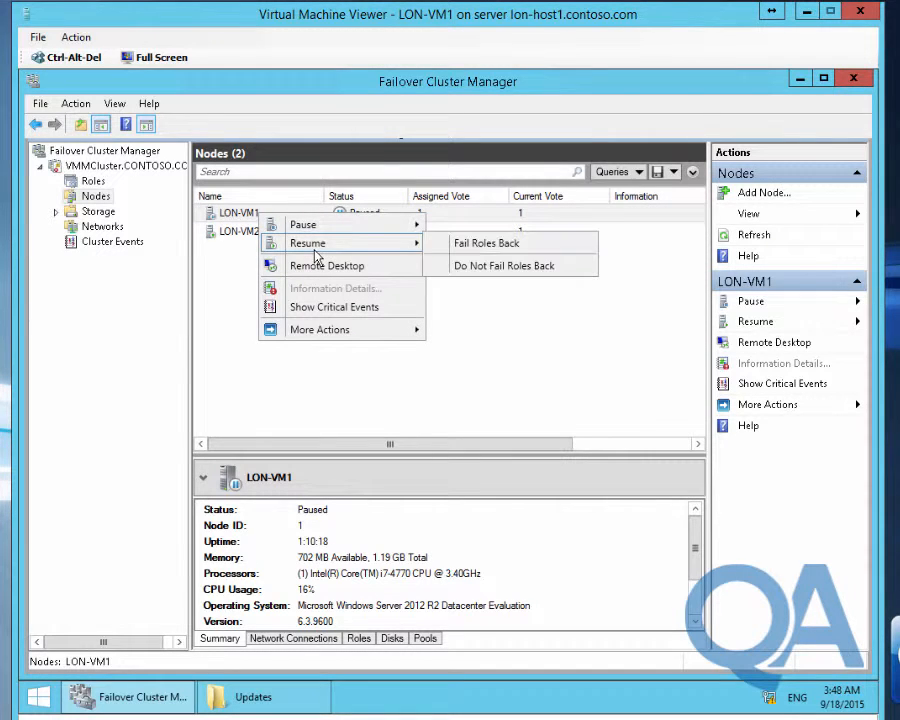
click(462, 266)
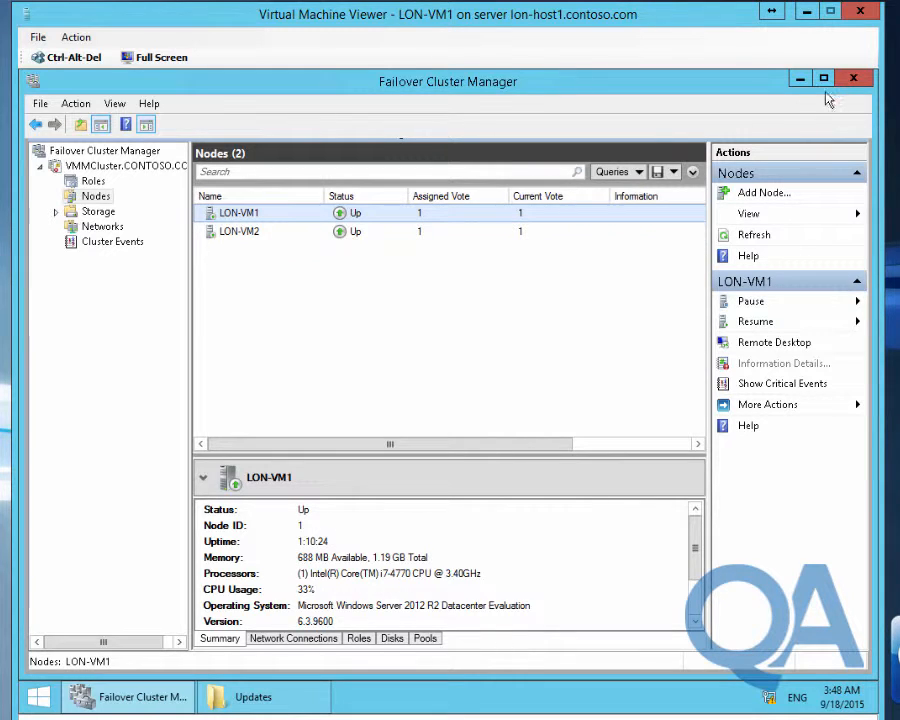
Close Failover Cluster Manager and the LON-VM1 viewer, and connect to the LON-VM2 virtual machine's console from Virtual Machine Manager.
key(alt+F4)
click(860, 12)
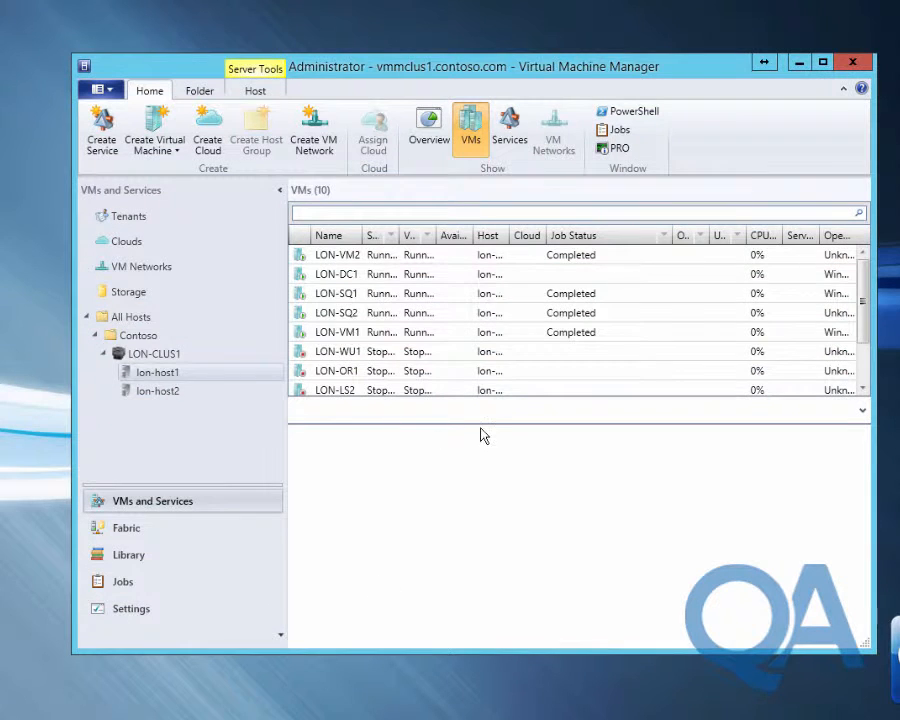
click(347, 257)
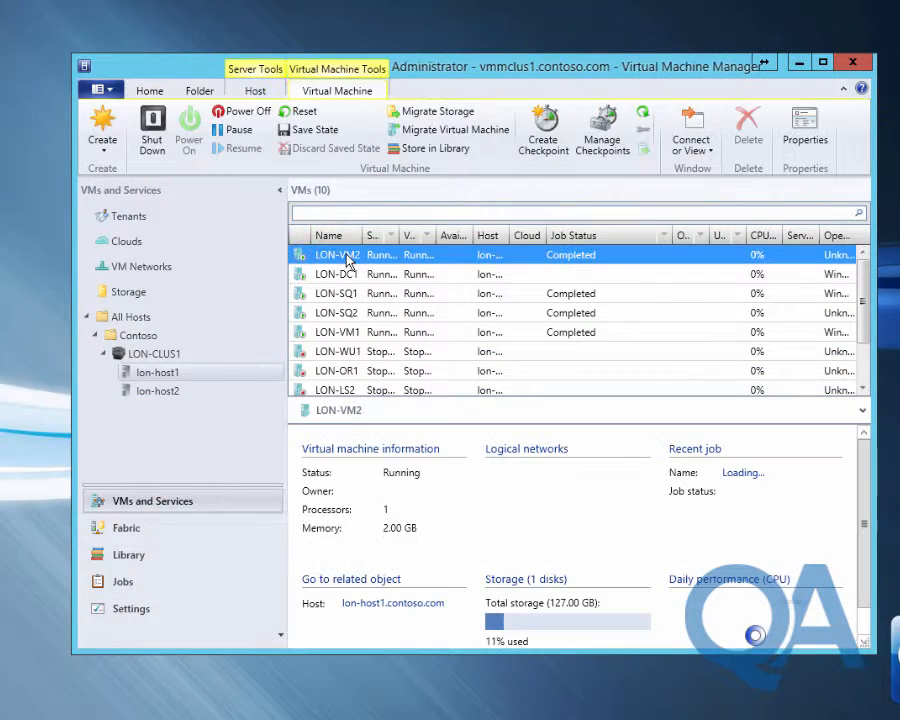
click(692, 160)
click(720, 169)
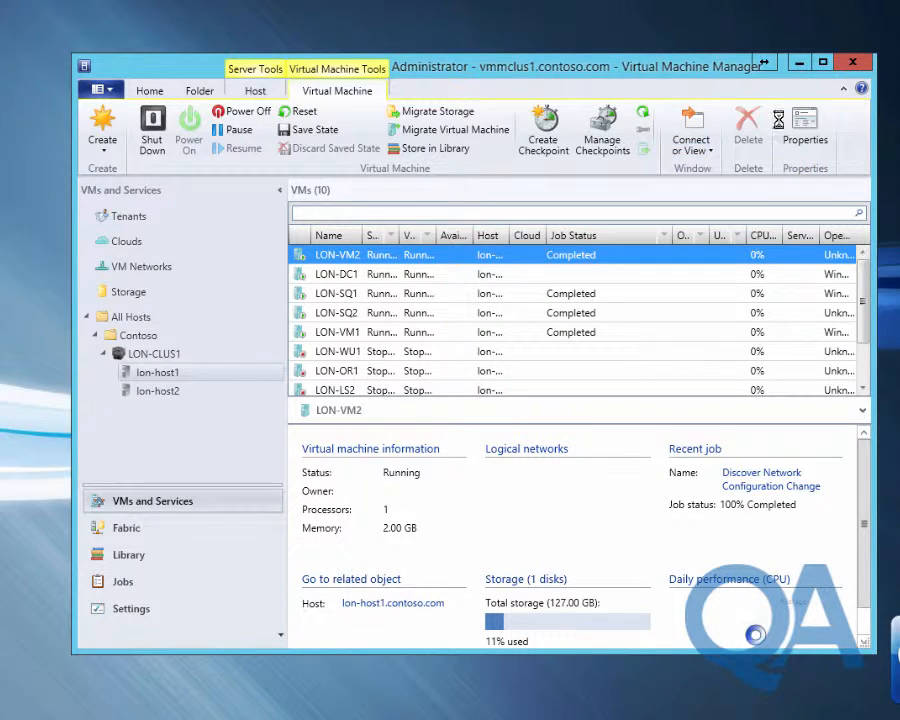
click(799, 63)
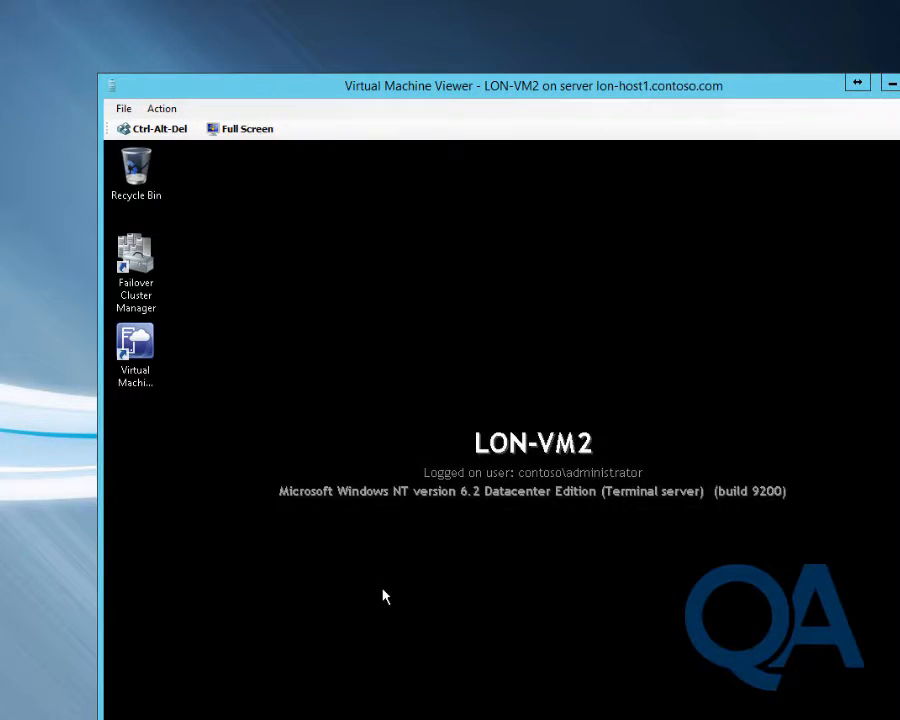
drag(481, 89, 397, 22)
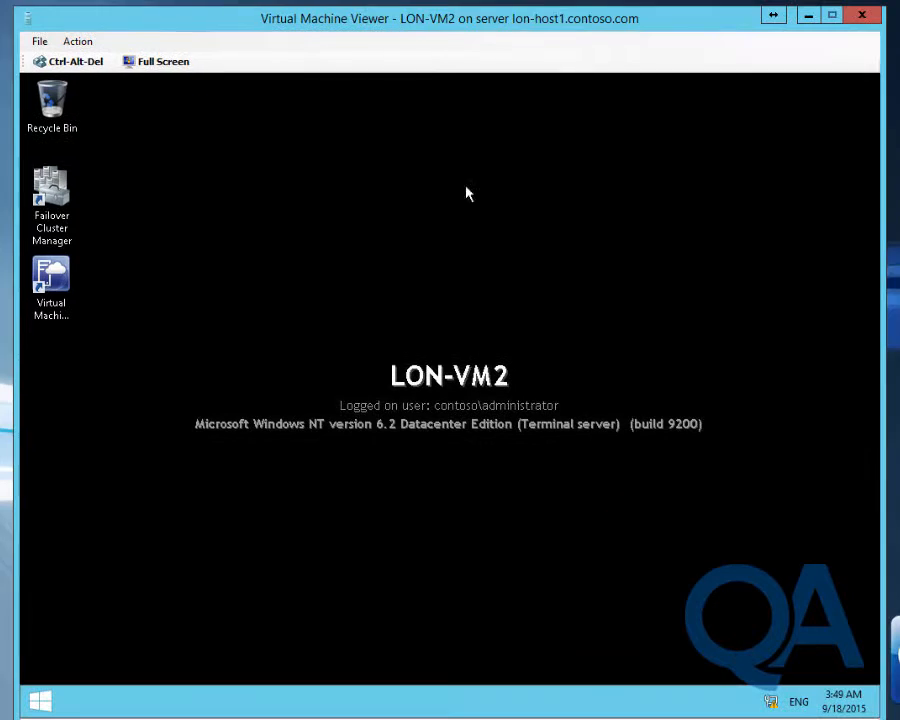
Open Failover Cluster Manager on LON-VM2 and display the roles of the VMMCluster.CONTOSO.COM cluster.
click(63, 219)
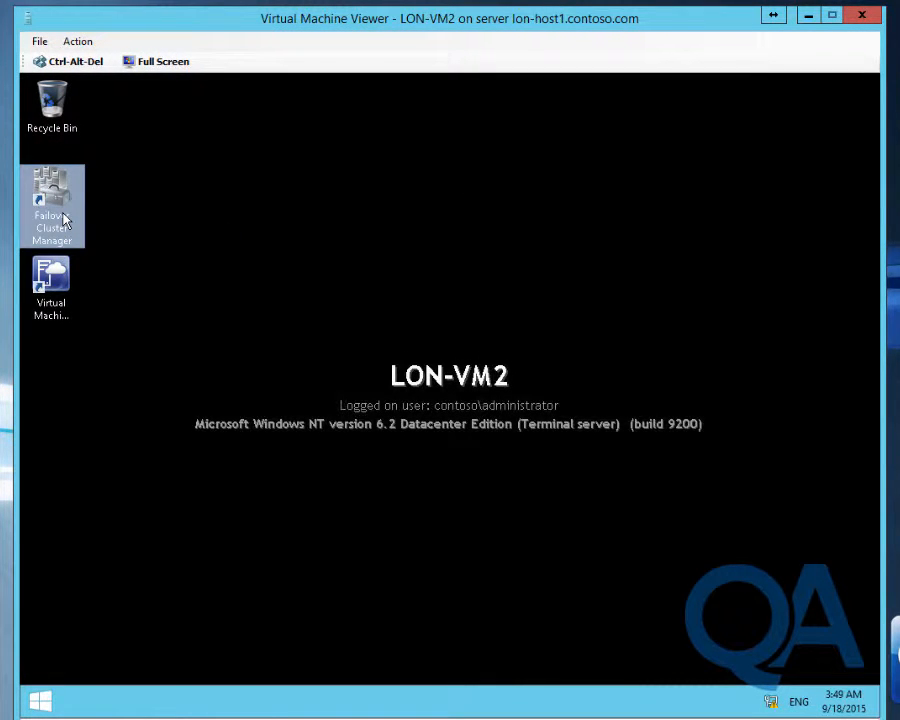
double_click(63, 219)
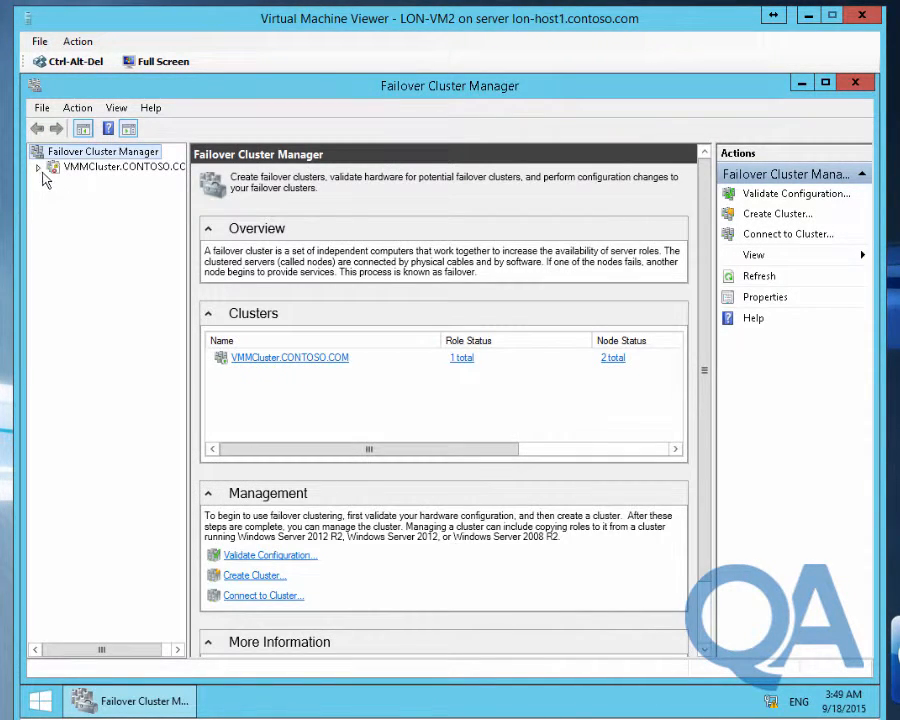
click(38, 167)
click(91, 185)
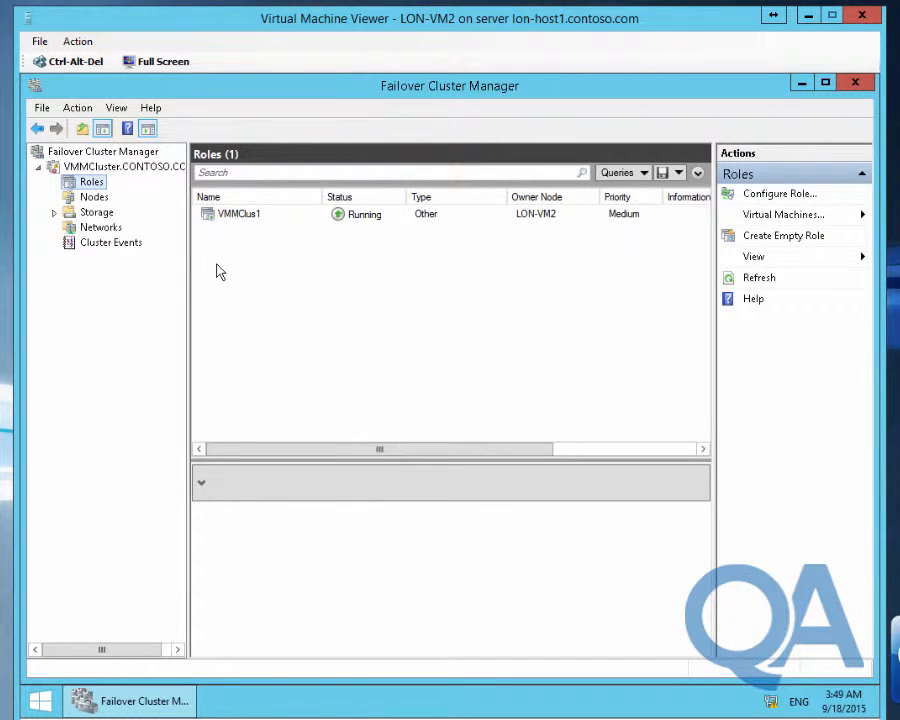
Pause cluster node LON-VM2 with its roles drained, and minimize the reconnection dialog and Failover Cluster Manager.
click(94, 197)
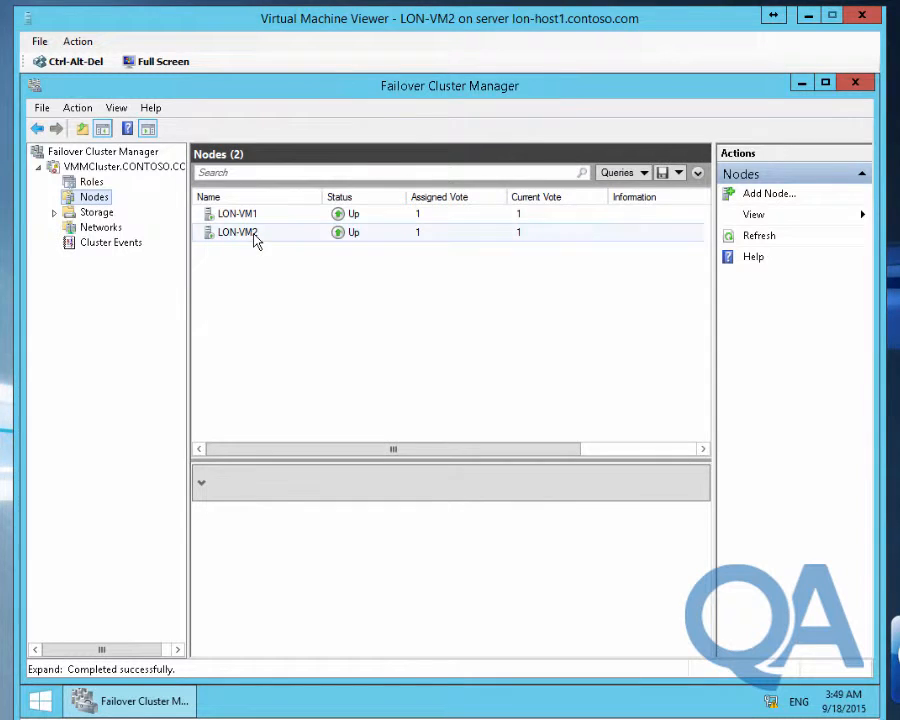
click(254, 237)
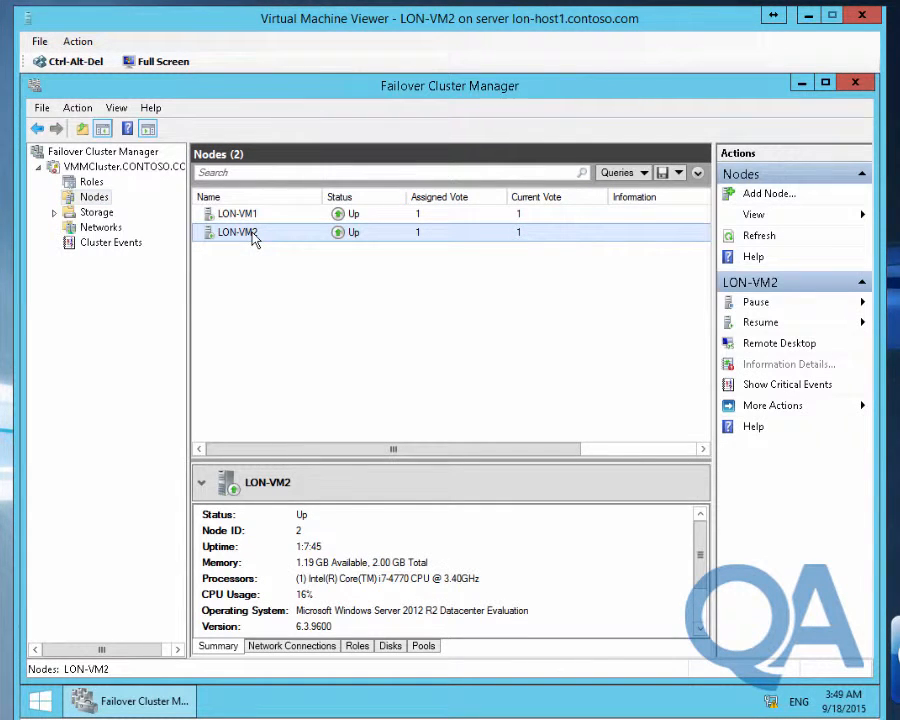
right_click(254, 237)
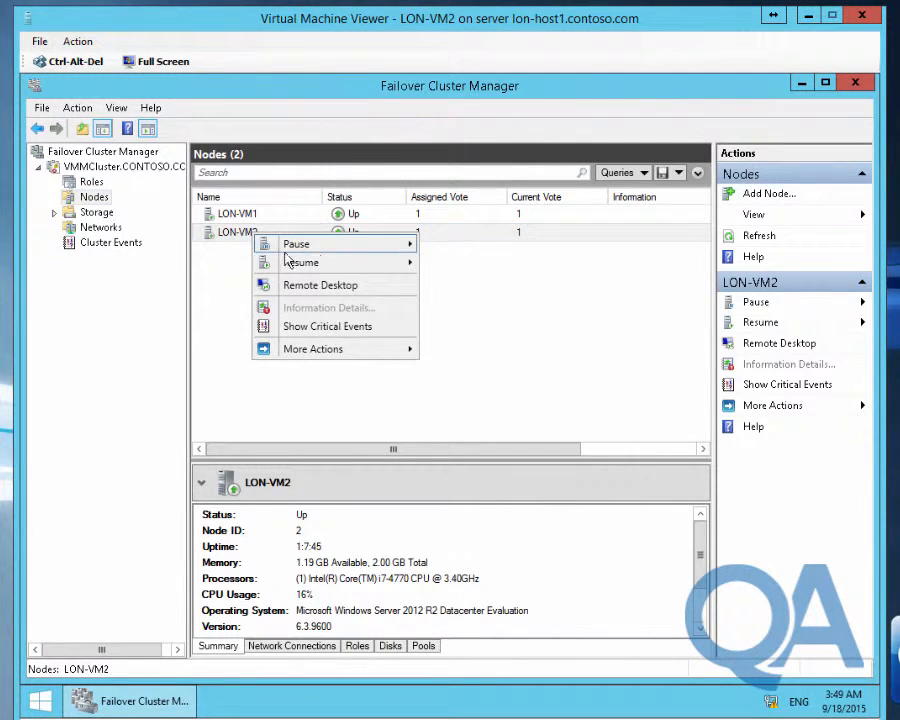
mouse_move(326, 250)
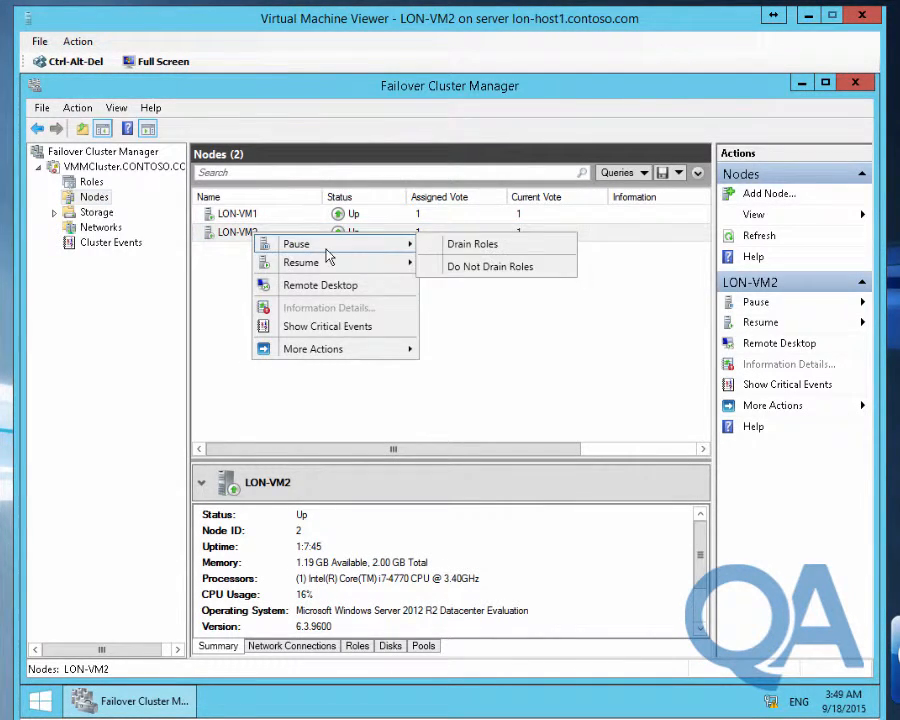
click(445, 245)
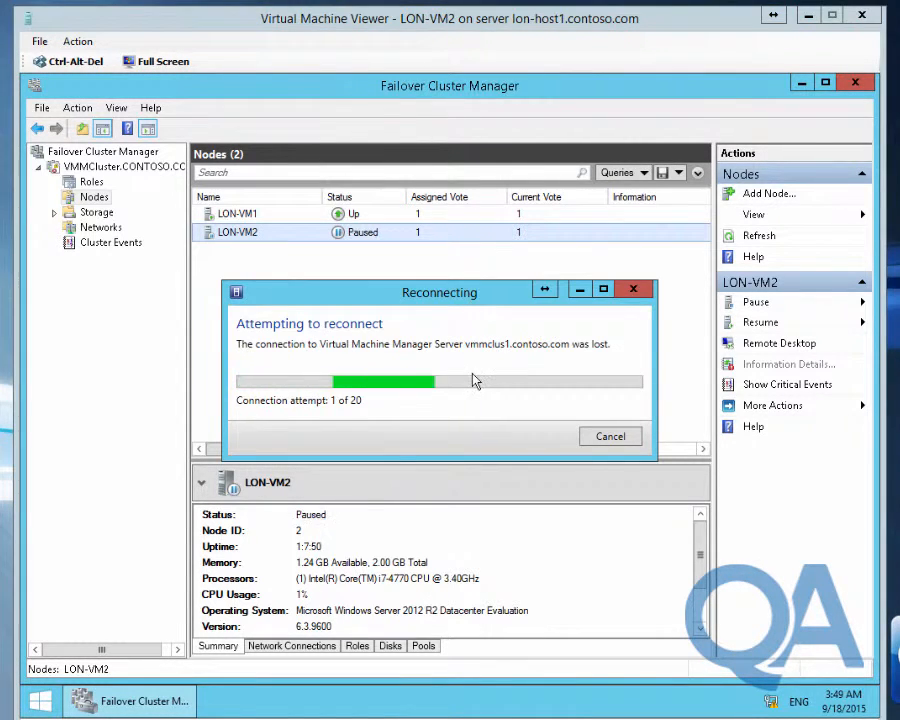
click(580, 290)
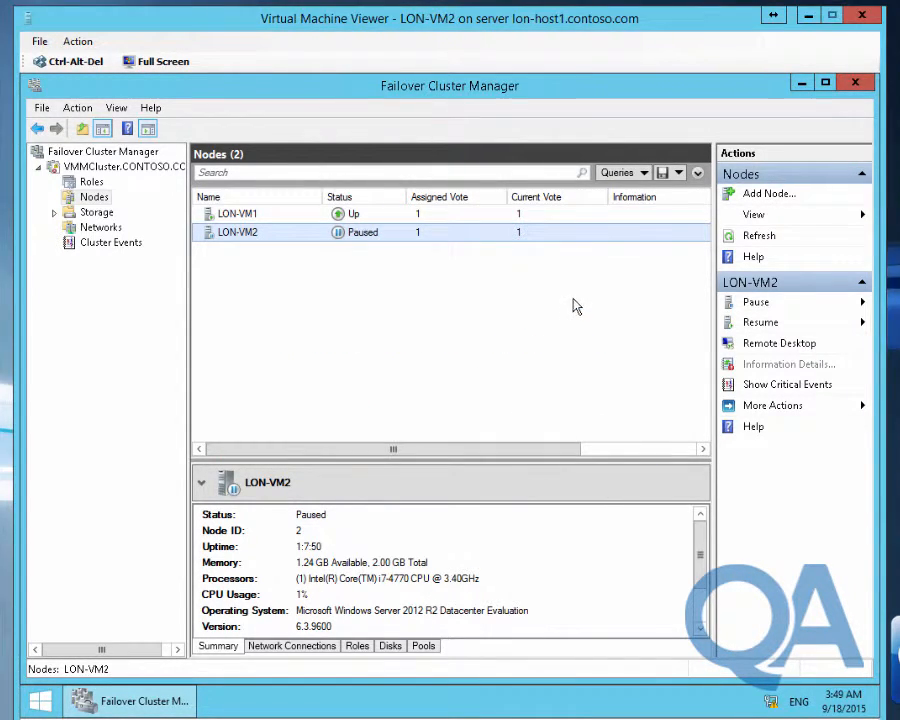
click(808, 83)
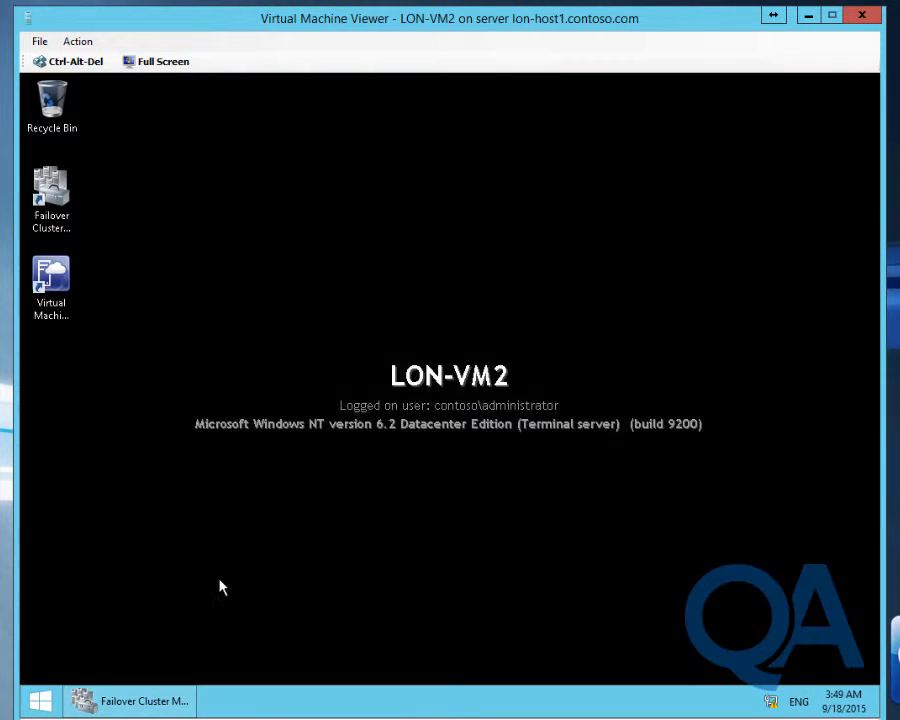
Open File Explorer on LON-VM2 and browse to the Updates folder in the \\lon-dc1\Media share.
right_click(48, 708)
click(150, 612)
click(381, 202)
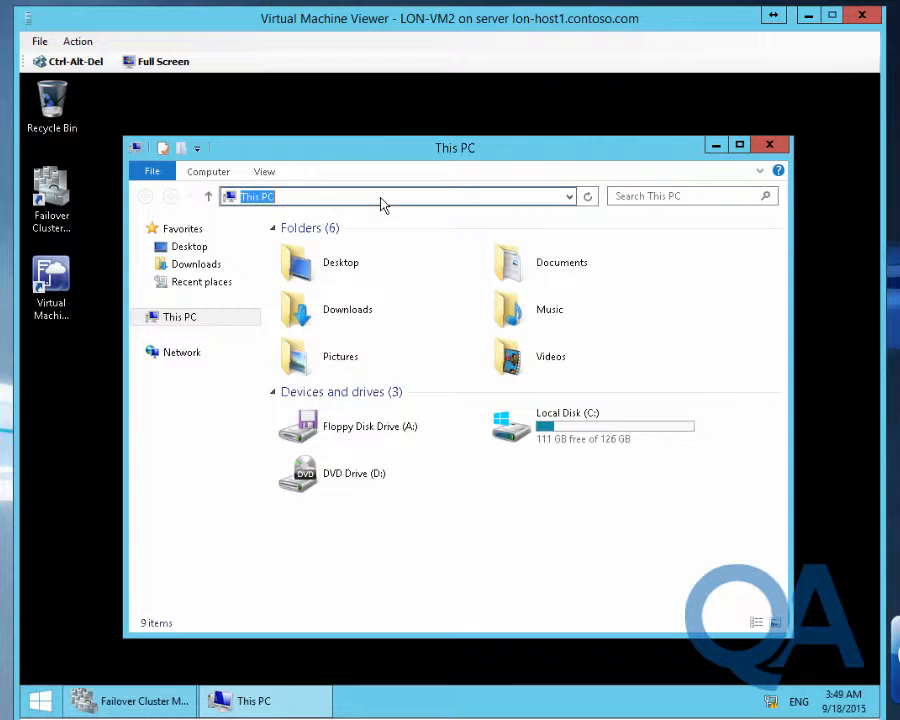
text(\lon-)
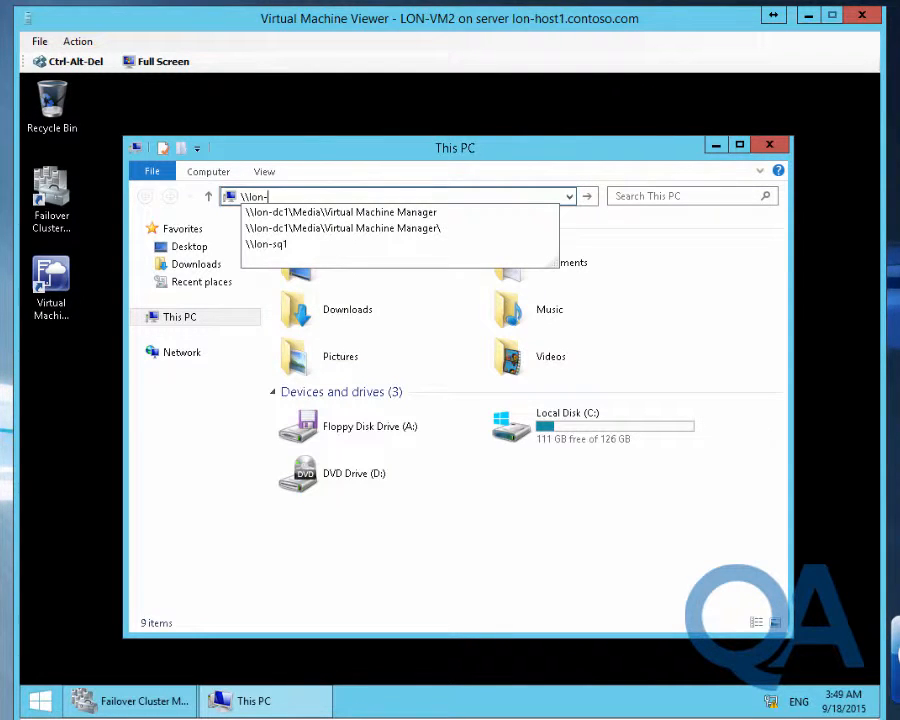
text(dc1\Media)
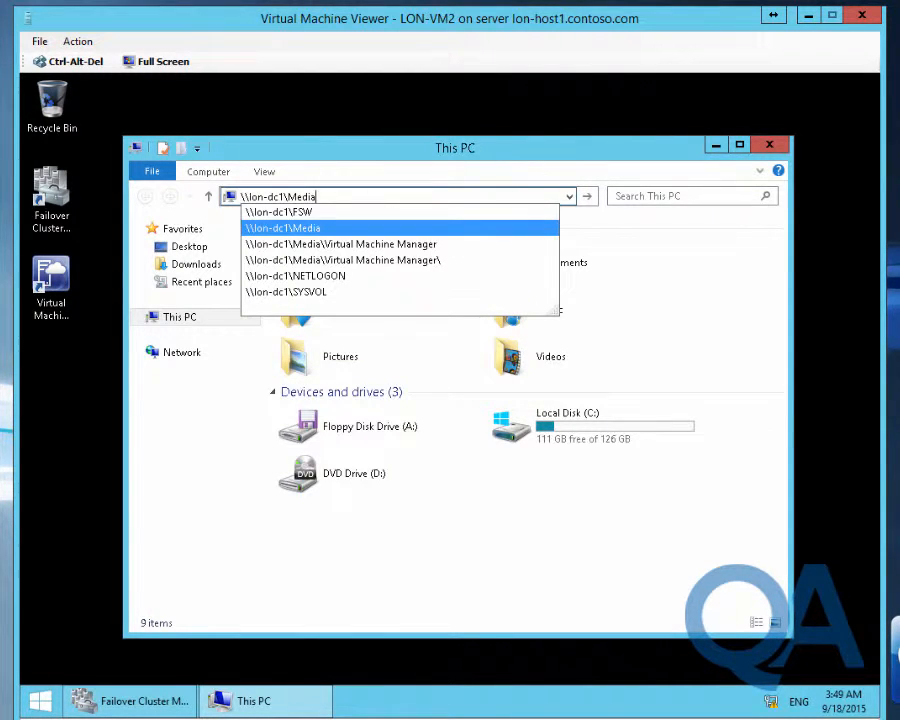
click(371, 226)
double_click(311, 300)
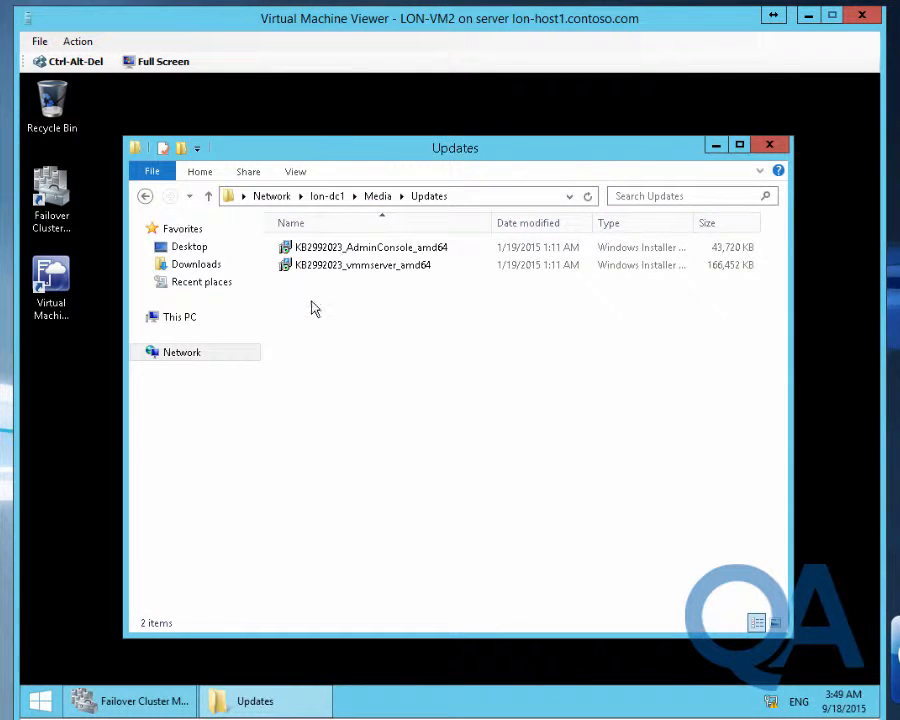
Copy the KB2992023 AdminConsole and vmmserver update files from the Updates folder to the LON-VM2 desktop.
click(367, 265)
key(ctrl+a)
right_click(366, 264)
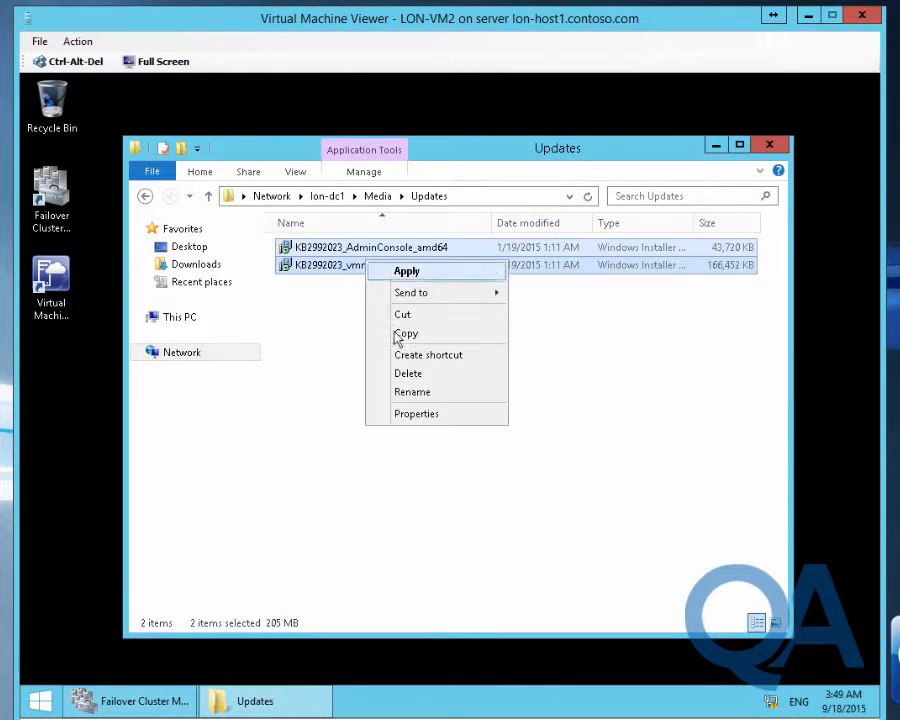
click(376, 333)
right_click(55, 367)
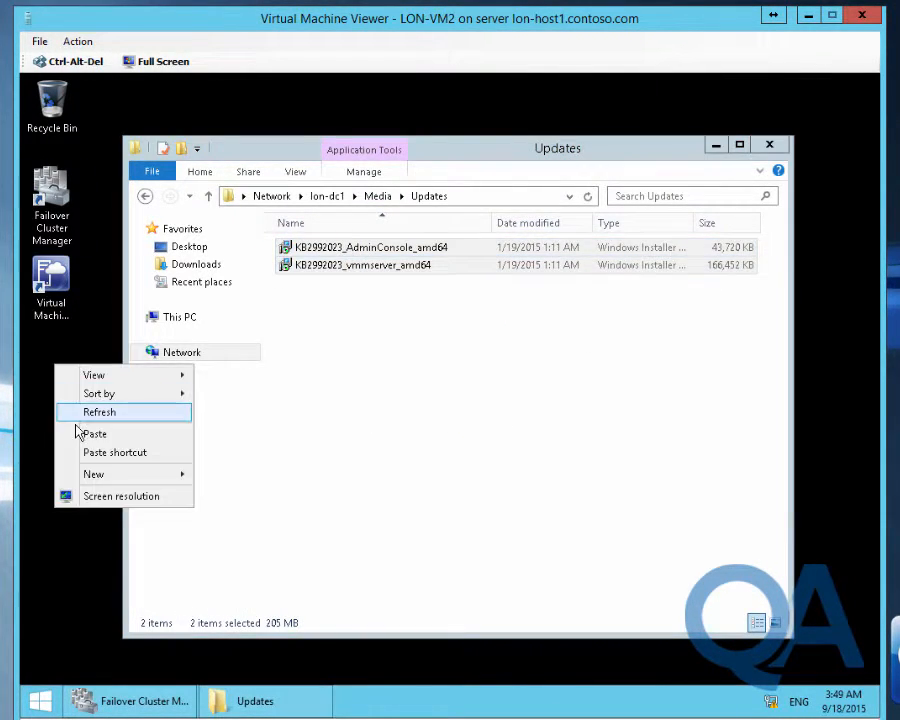
click(94, 434)
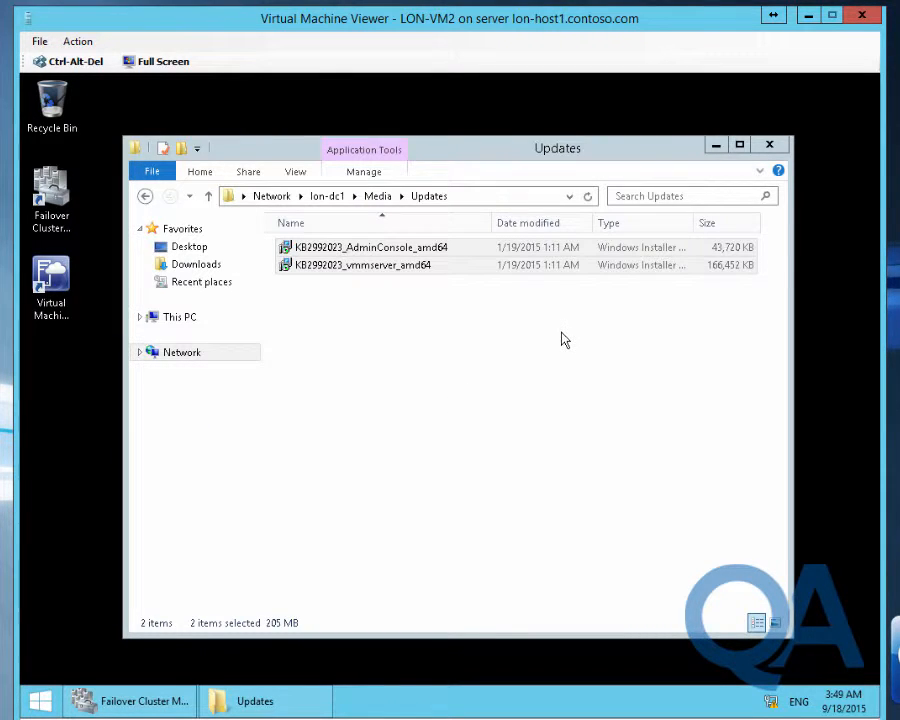
Open an administrator Command Prompt on LON-VM2 and change the directory to \Users\administrator.CONTOSO\Desktop.
right_click(40, 703)
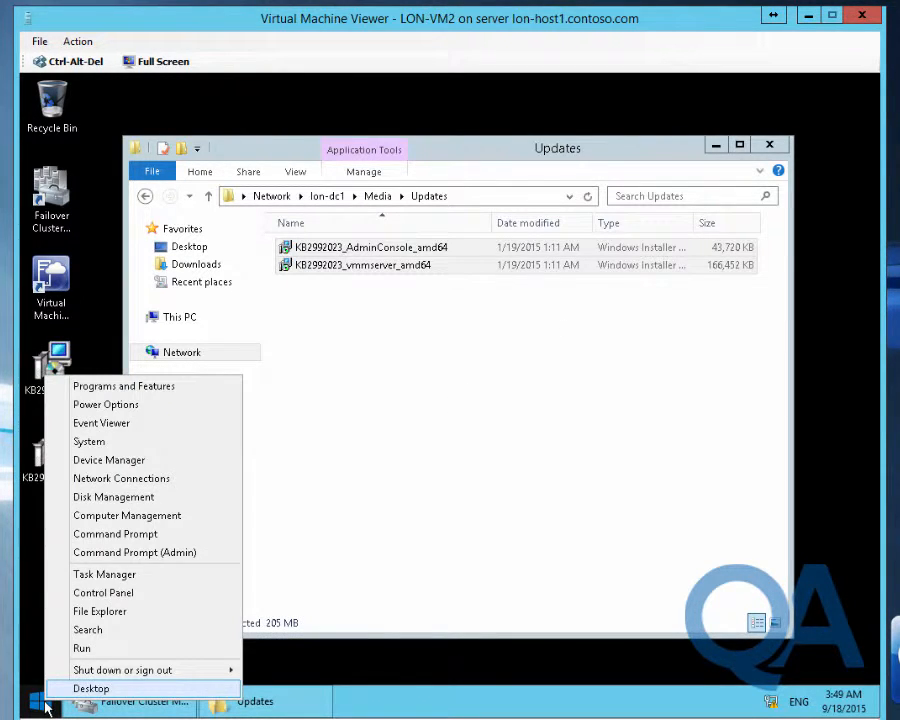
click(135, 553)
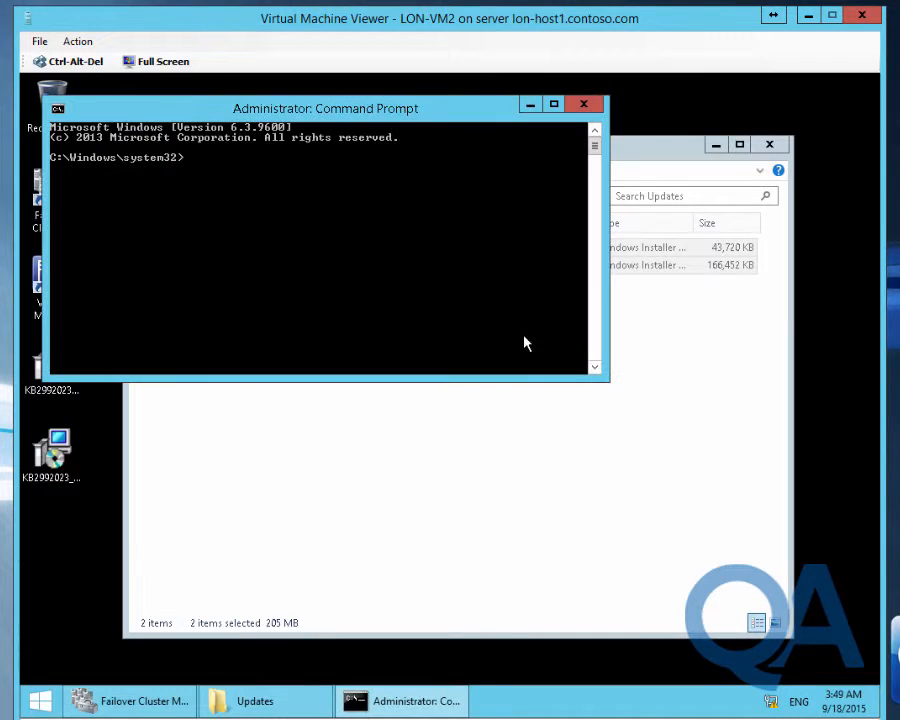
drag(402, 120, 557, 196)
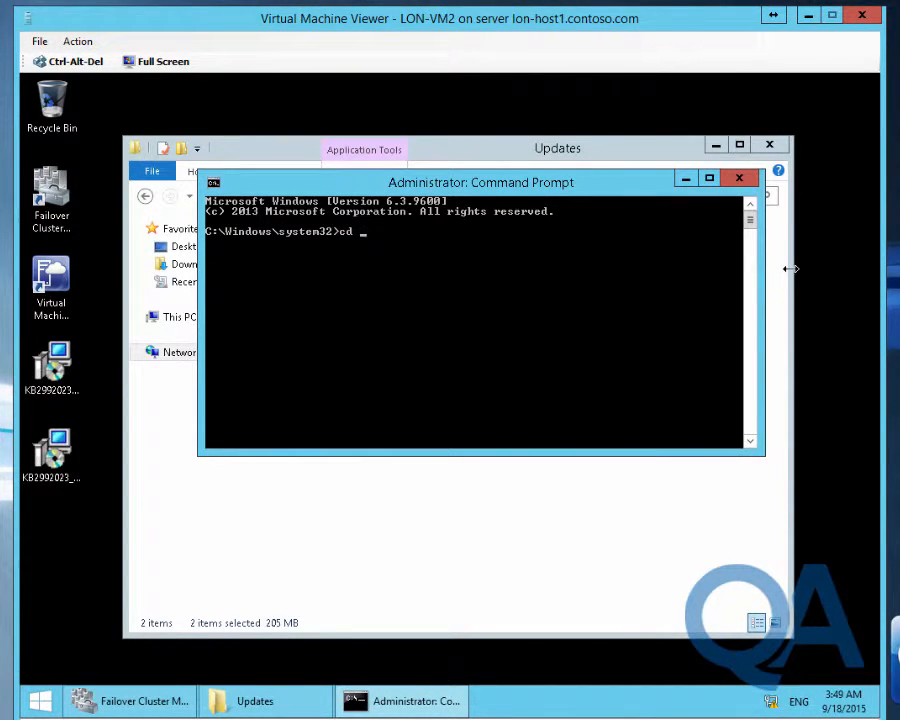
text(cd \u)
key(Tab)
text(\ad)
key(Tab)
text(\d)
key(Tab)
key(Return)
Install KB2992023_vmmserver_amd64.msp with msiexec /p, using /qb and verbose logging to %temp%\VMMServer.log.
text(msiexec /p KB)
key(Tab)
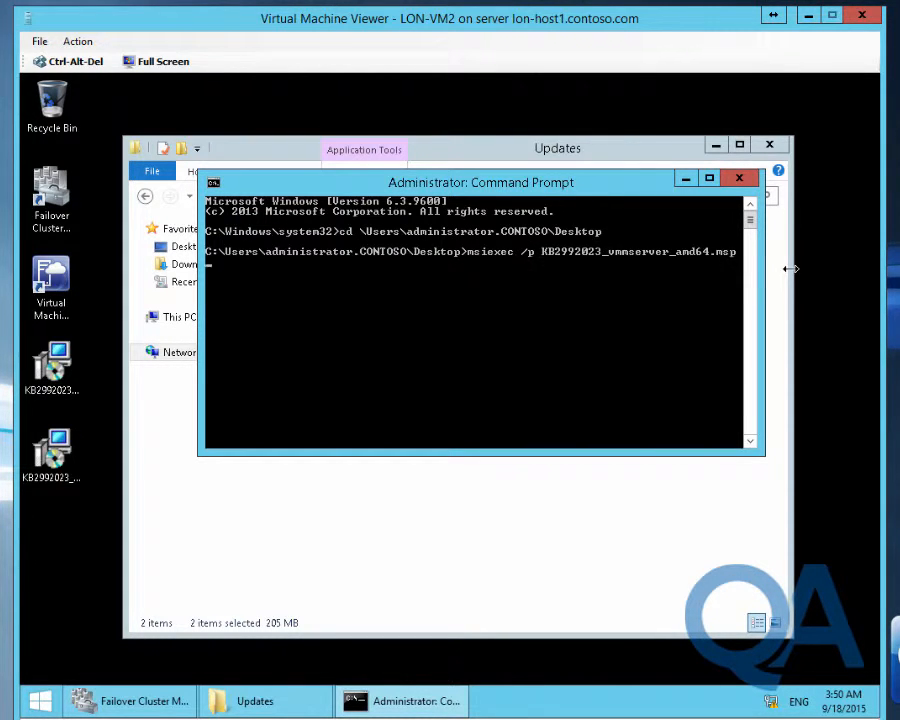
text(/qb /l*v %temp%\VMMServer.log)
key(Return)
click(412, 488)
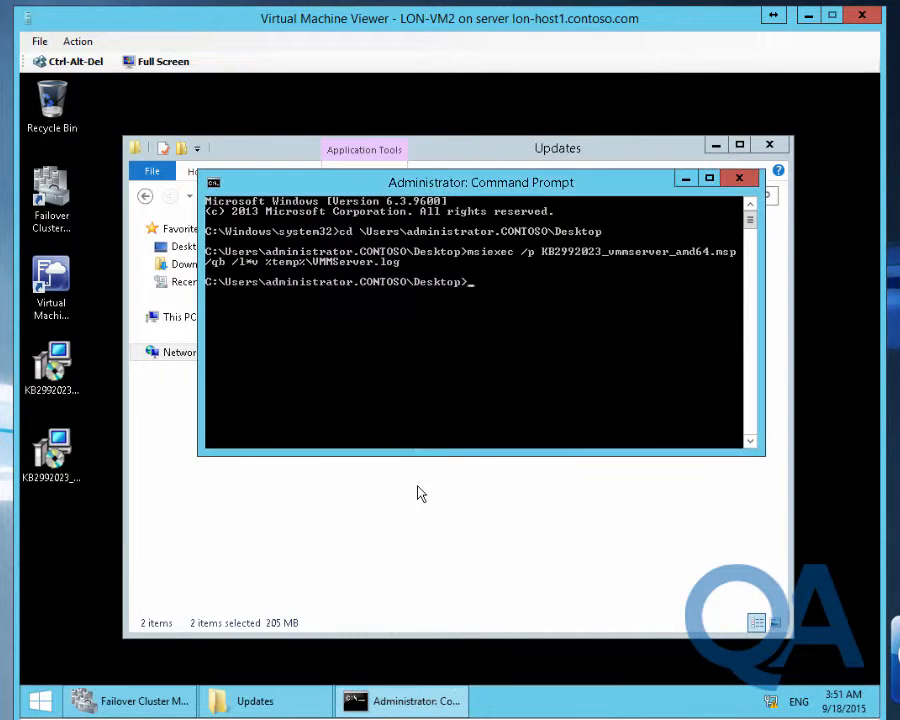
Rerun the msiexec command for KB2992023_adminconsole_amd64.msp with the same log path, and close the Command Prompt.
key(Up)
key(Left)
key(Left)
key(Left)
key(Left)
key(Left)
key(Left)
key(Left)
key(Left)
key(Left)
key(Left)
key(Left)
key(Left)
key(Left)
key(Left)
key(Left)
key(Left)
key(Left)
key(Left)
key(Left)
key(Left)
text(admincons)
key(Delete)
key(Delete)
key(Delete)
key(Delete)
key(Delete)
key(Delete)
key(Delete)
key(Delete)
key(Delete)
text(ole)
key(Return)
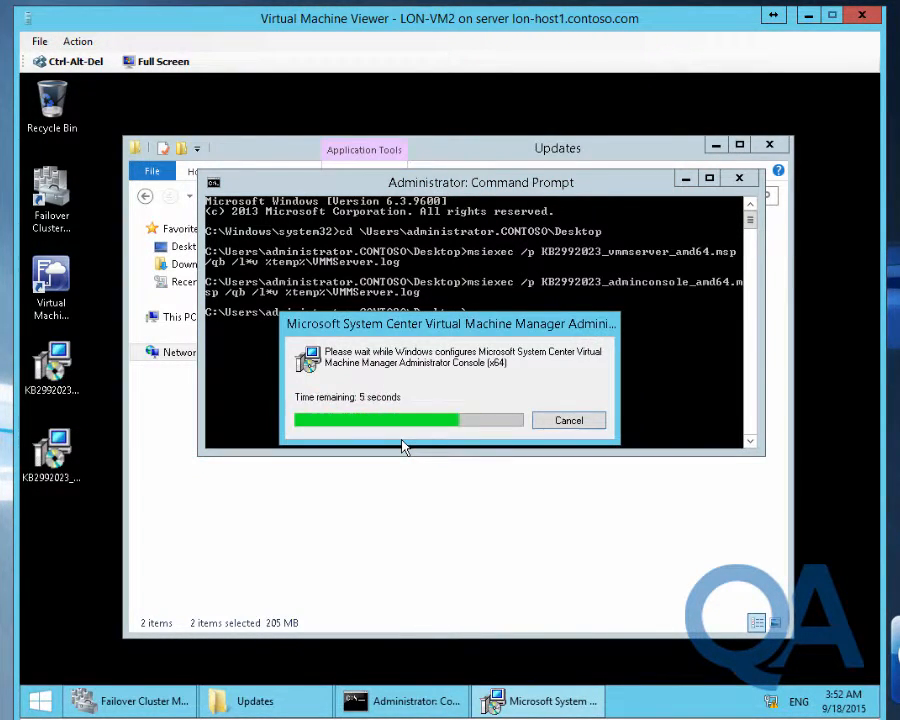
click(739, 178)
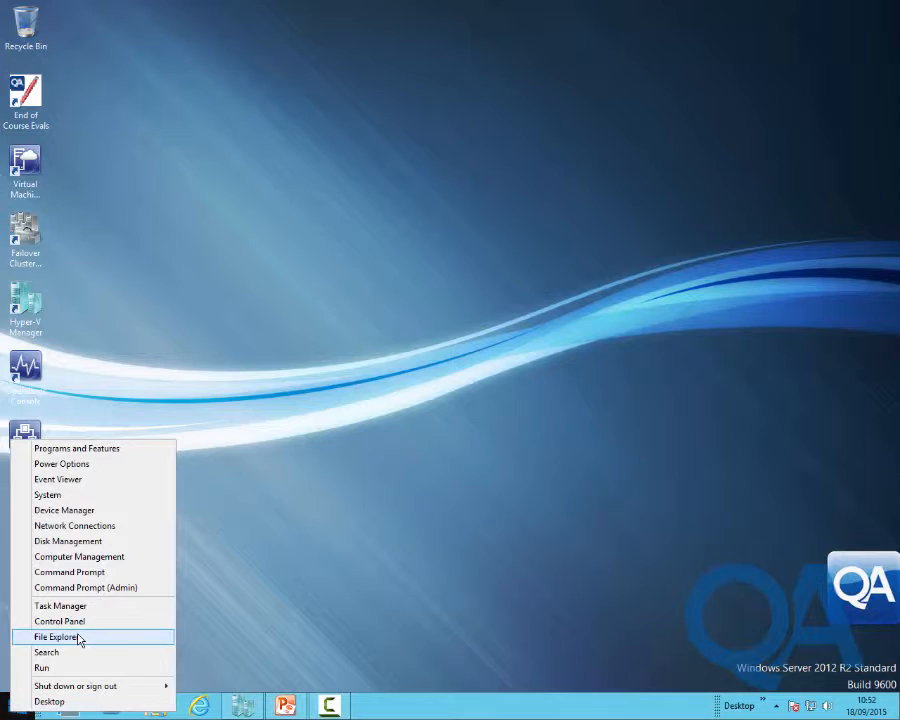
Copy the KB2992023 AdminConsole update from the Updates folder of \\lon-dc1\Media to the host computer's desktop.
click(80, 638)
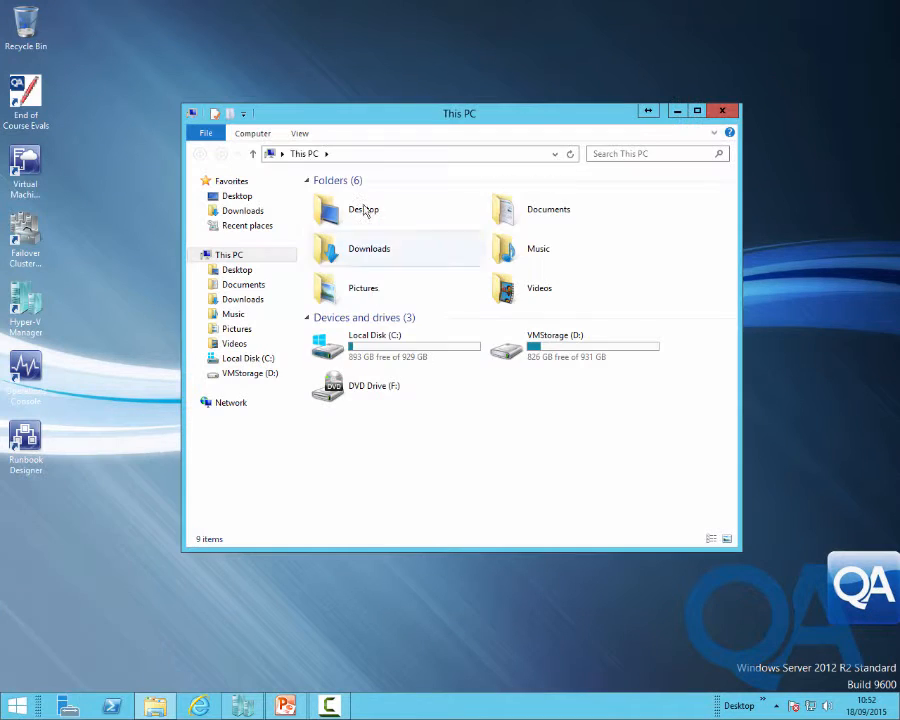
click(389, 155)
text(\\lon-dc1\FSW)
click(325, 188)
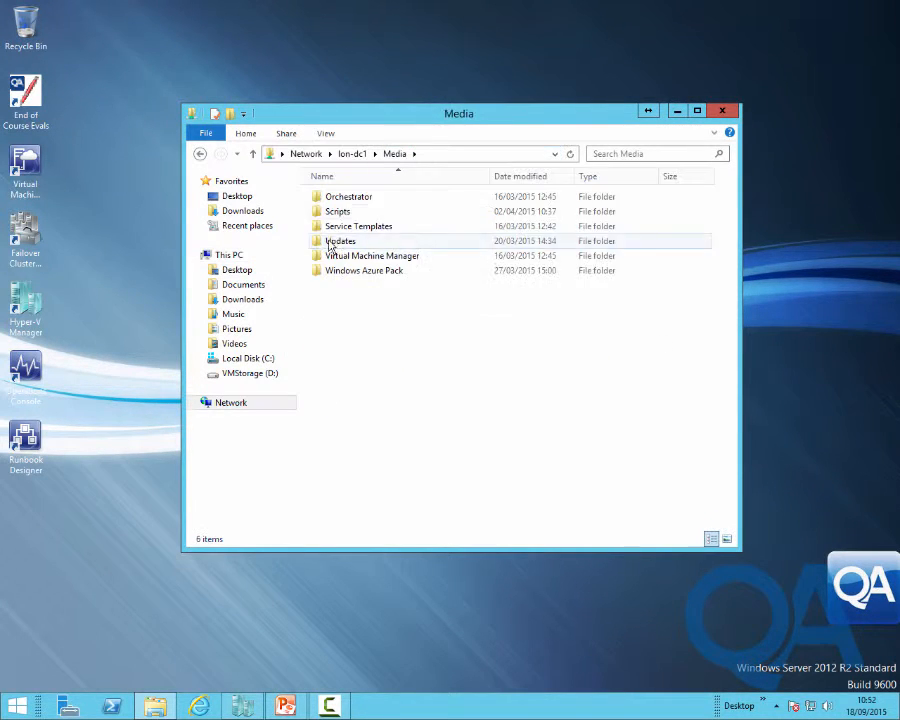
double_click(331, 242)
drag(400, 198, 27, 578)
Open an administrator Command Prompt on the host and change the directory to \Users\administrator.CONTOSO\Desktop.
right_click(17, 706)
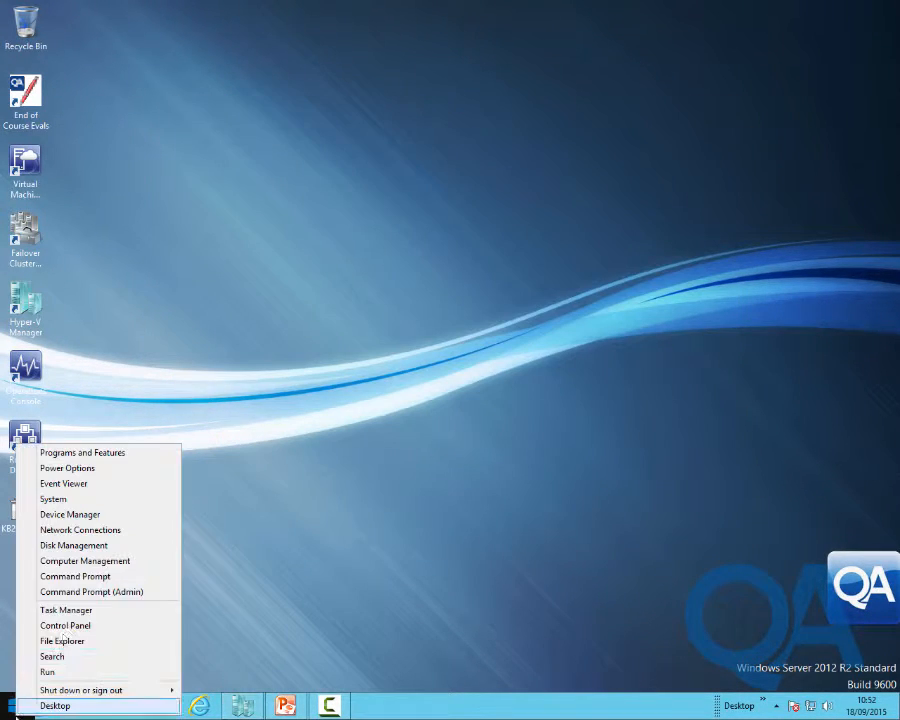
click(60, 592)
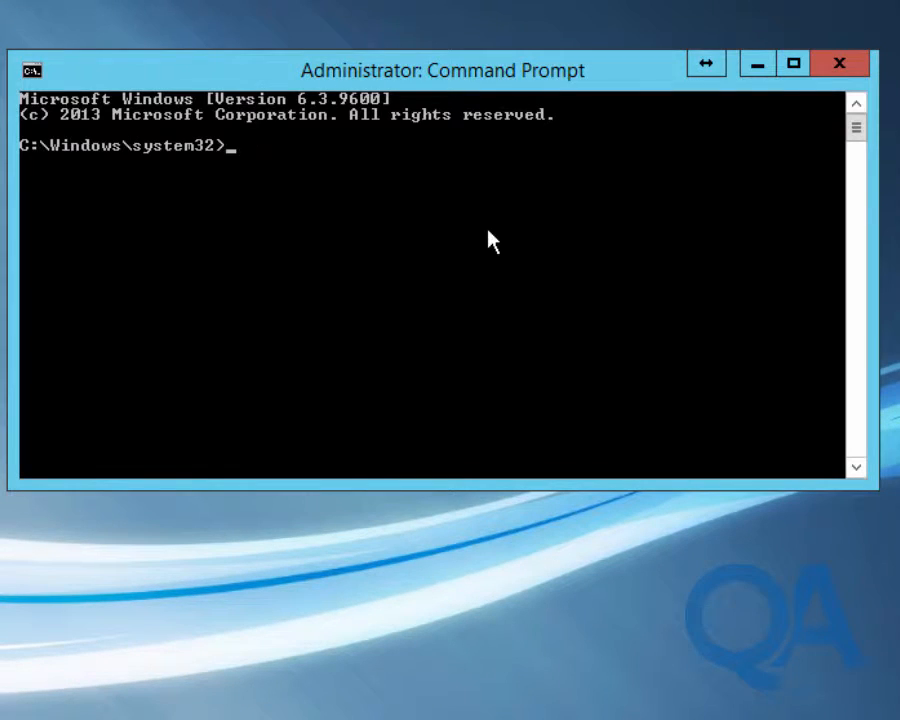
text(cd \us)
key(Tab)
text(\ad)
key(Tab)
text(\de)
key(Tab)
key(Return)
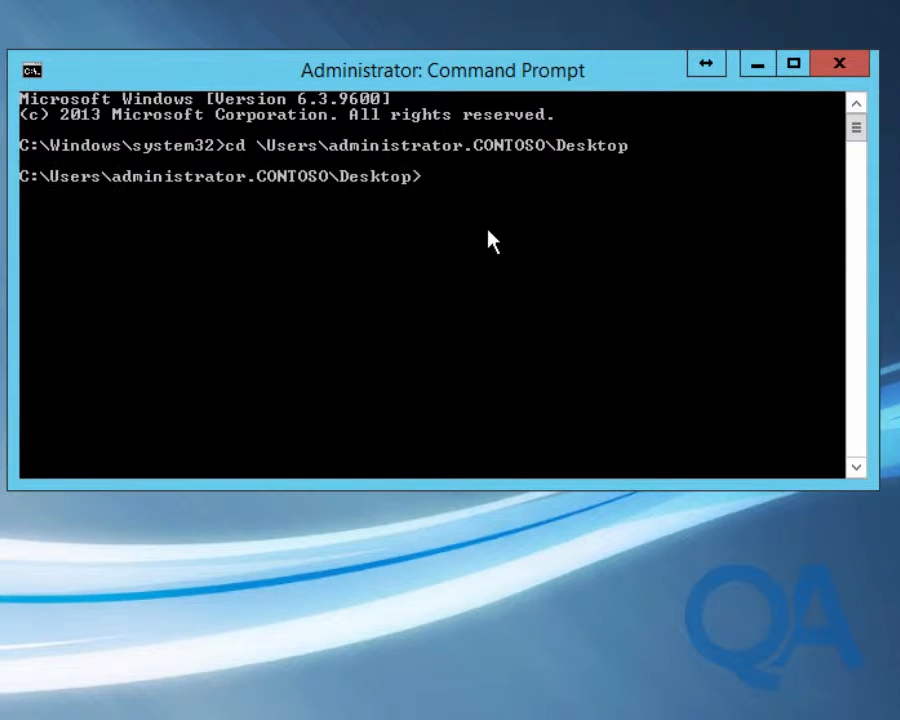
Install KB2992023_AdminConsole_amd64.msp with msiexec /p, /qb and /l*v logging to %temp%\VMMconsole.log, and close the Command Prompt.
text(mse)
key(BackSpace)
text(iexex)
key(BackSpace)
text(c /p k)
key(Tab)
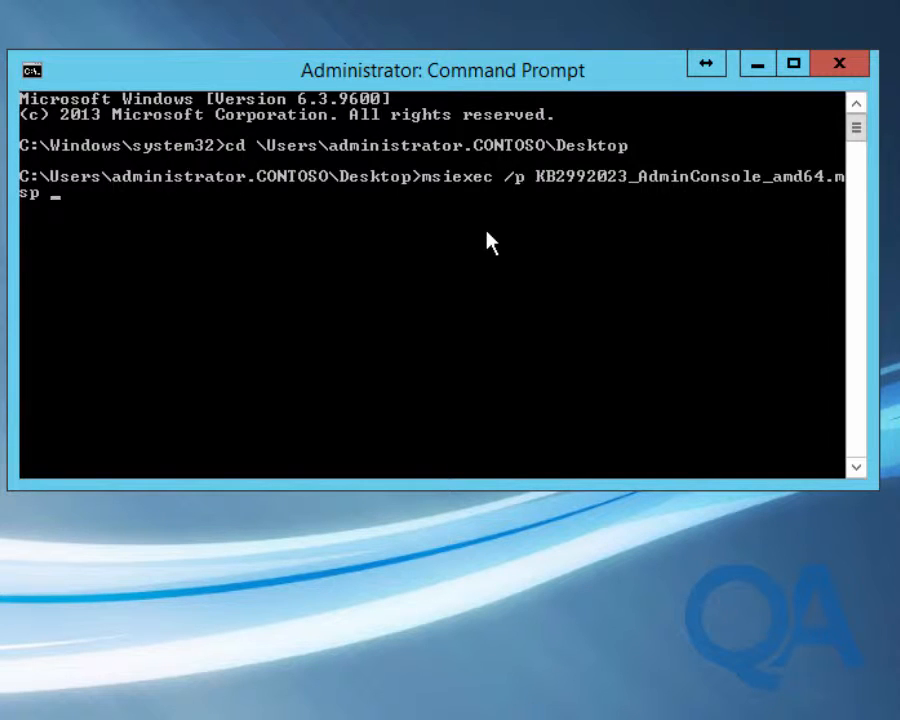
text(/qb /l*)
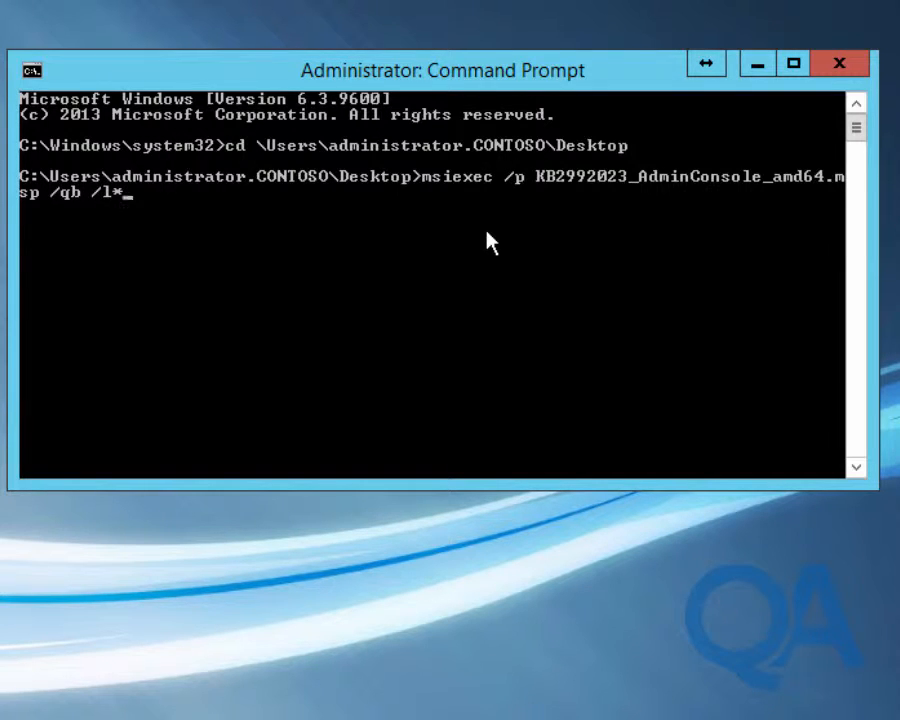
text(v %temp%\VMMServer.log)
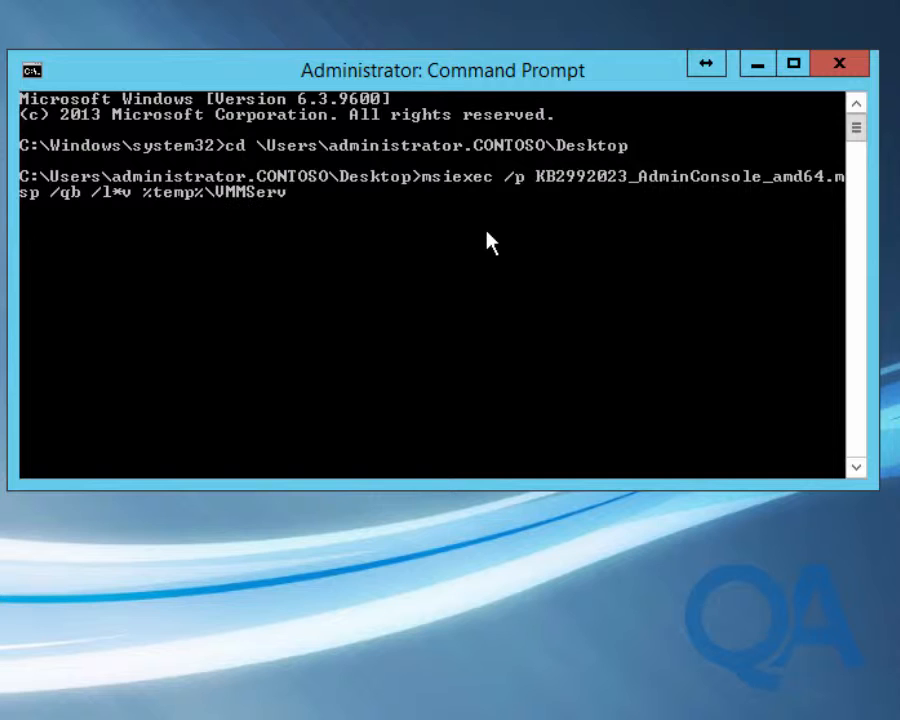
key(Left)
key(Left)
key(Left)
key(Left)
key(BackSpace)
key(BackSpace)
key(BackSpace)
key(BackSpace)
key(BackSpace)
key(BackSpace)
text(console)
key(Return)
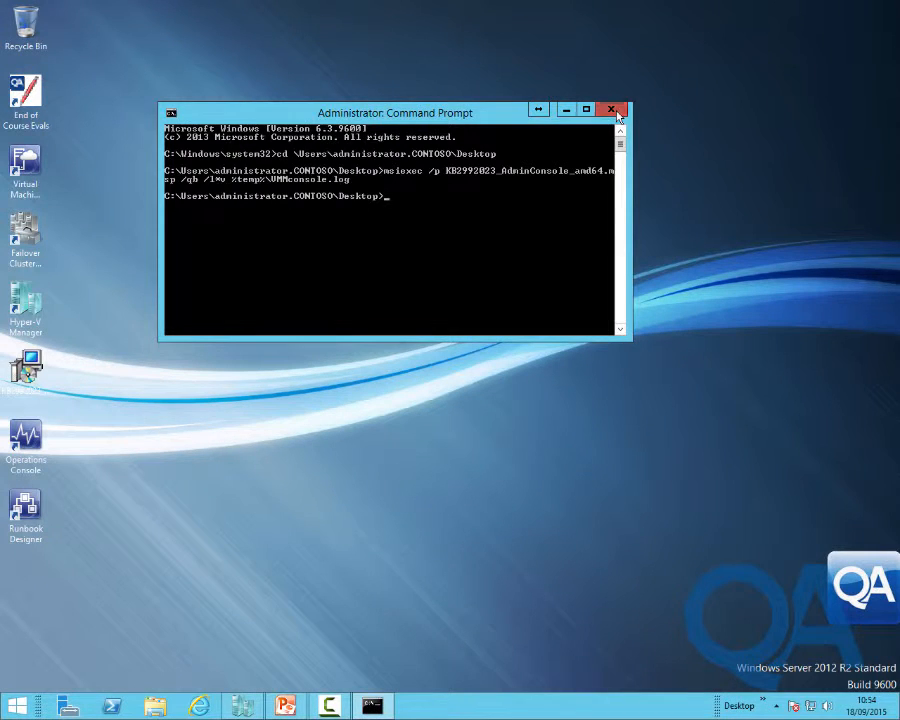
click(612, 110)
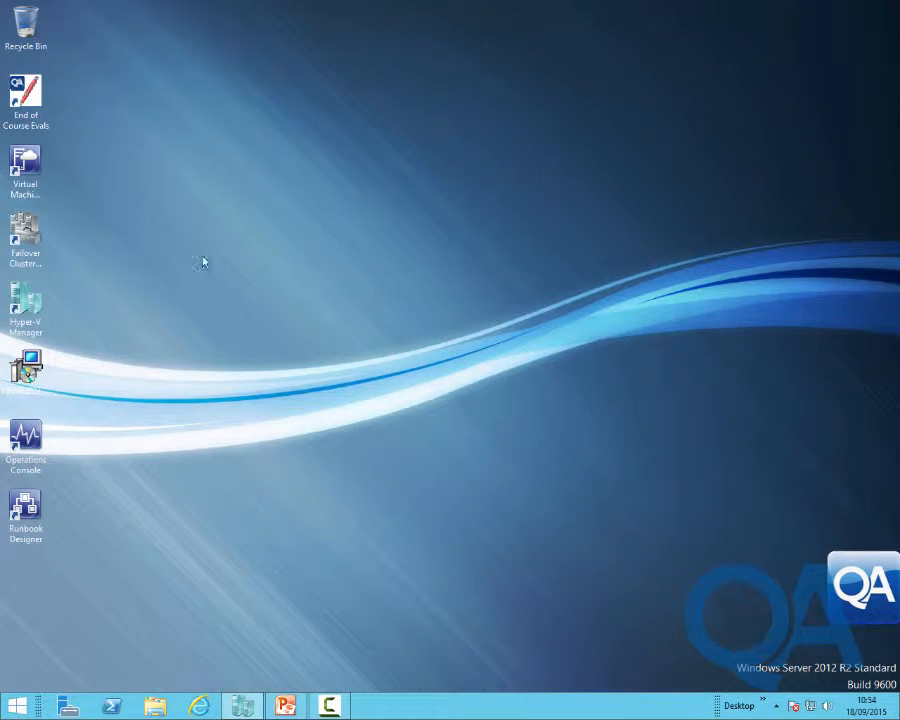
Open the Virtual Machine Manager console, connect to vmmclus1:8100 with the current session identity, and show the Fabric hosts.
double_click(25, 168)
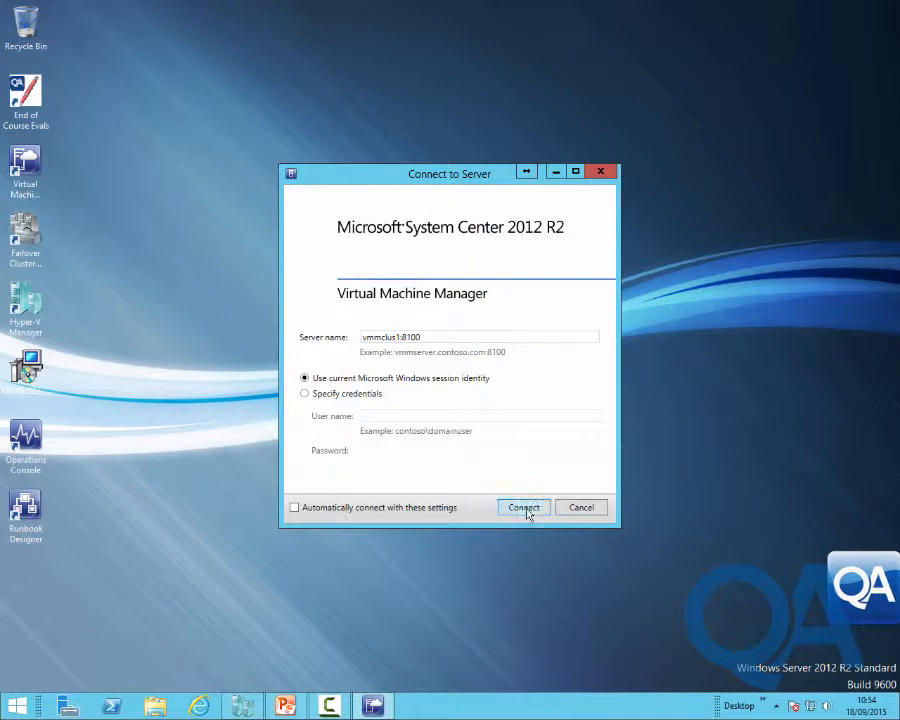
click(524, 508)
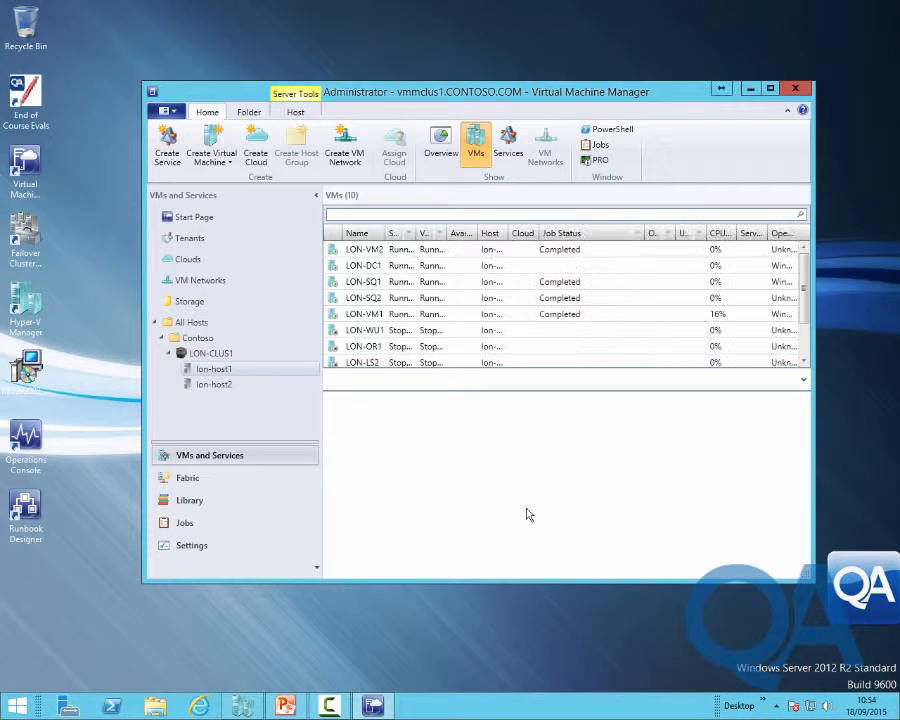
click(214, 477)
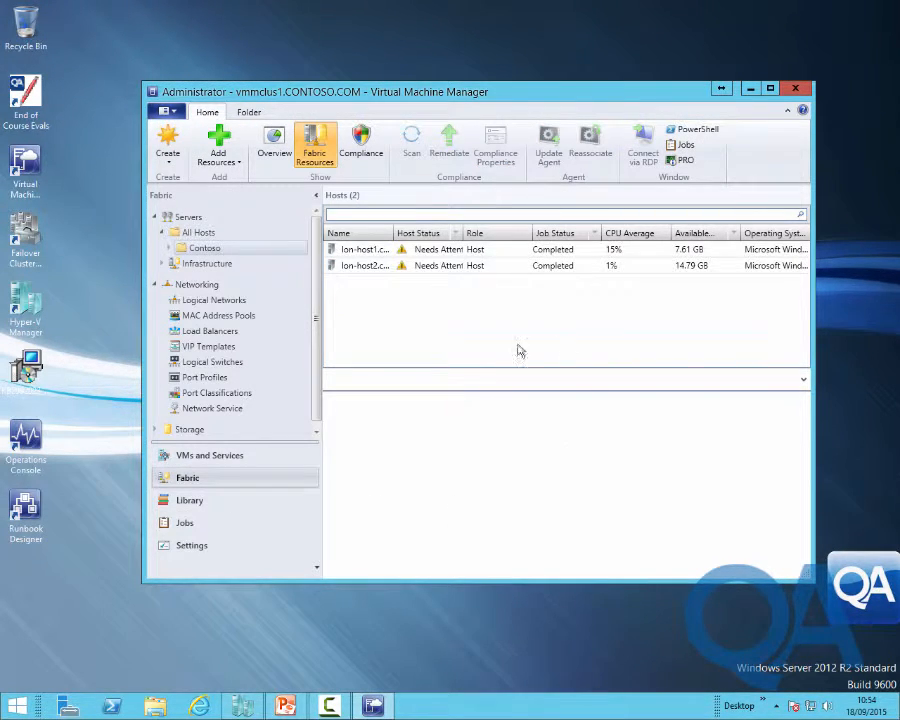
Examine the Host Agent Version warning and its recommended action in lon-host1's status properties, cancel the dialog, and minimize the console.
click(397, 253)
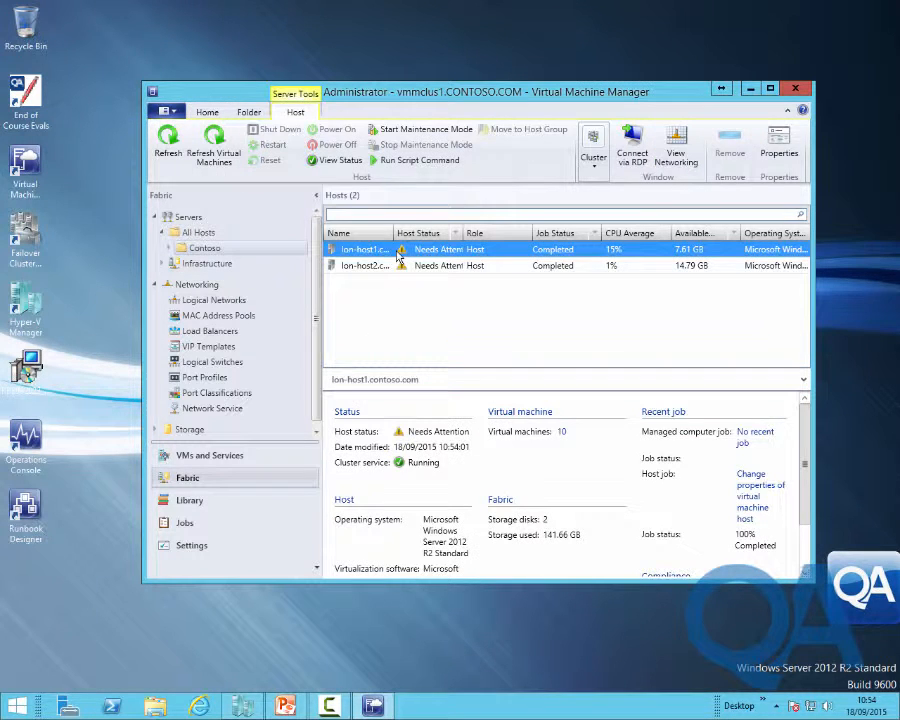
right_click(556, 251)
click(568, 603)
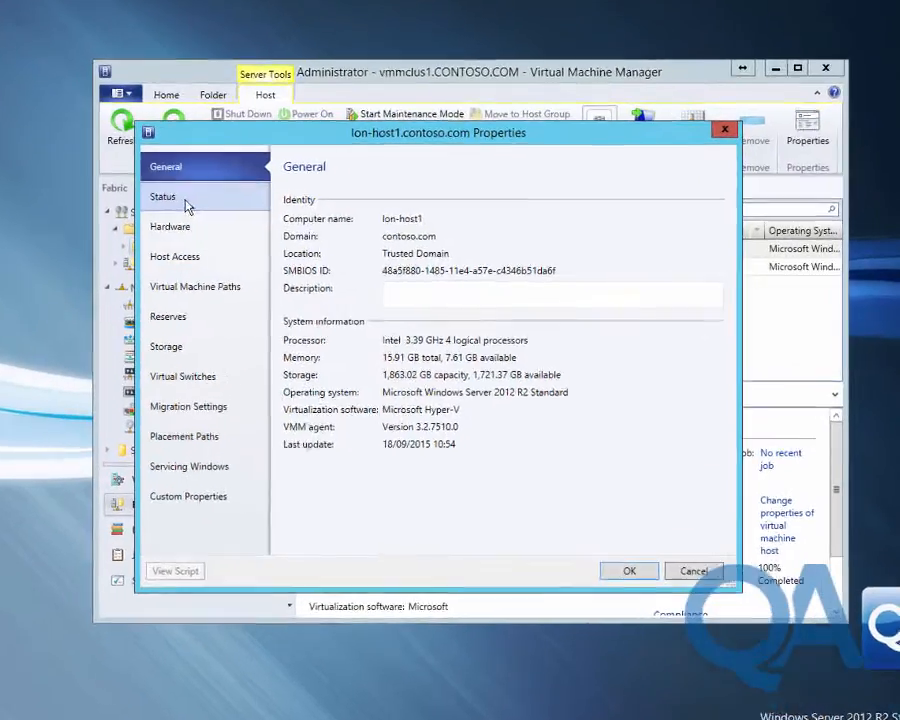
click(212, 204)
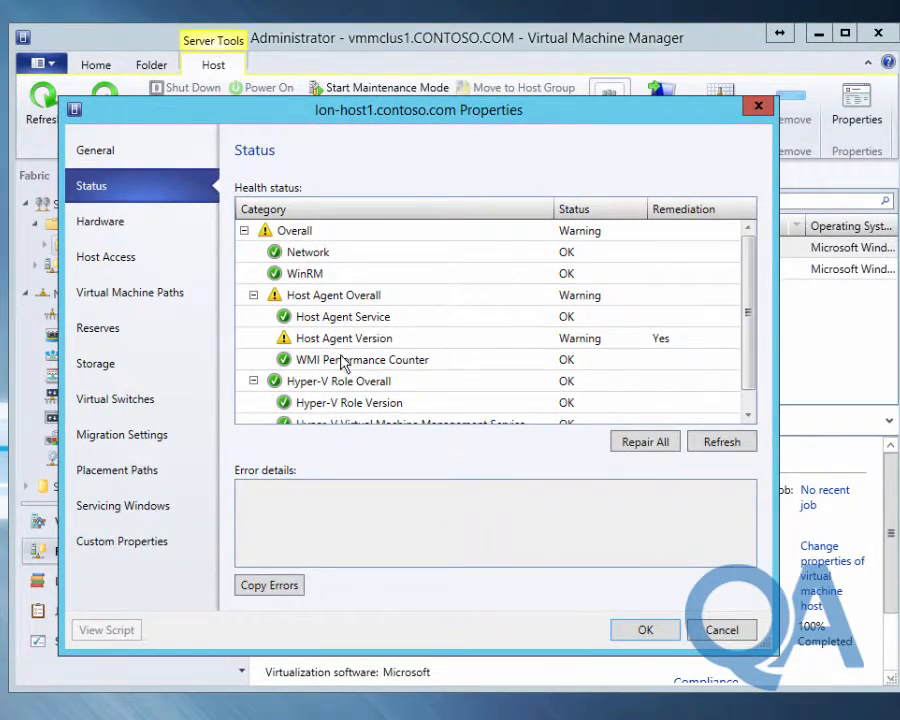
click(352, 340)
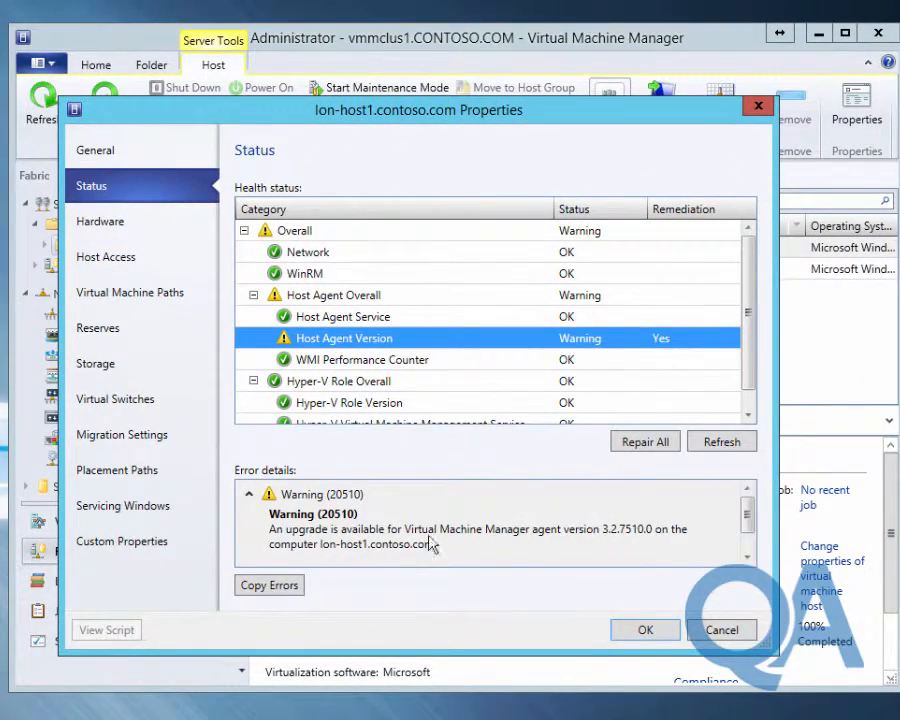
scroll(746, 527, down, 2)
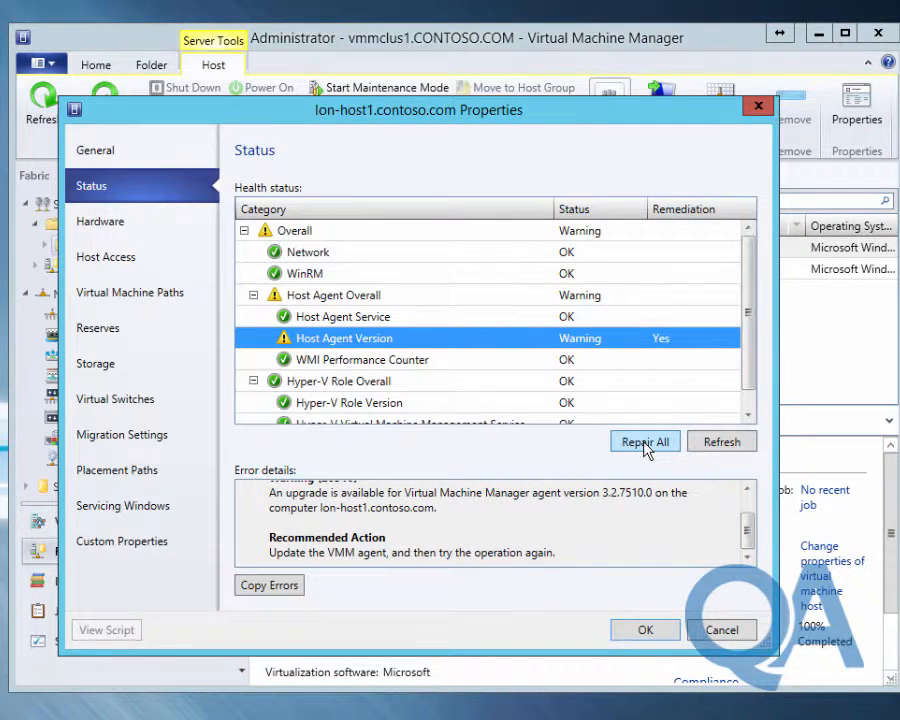
click(719, 630)
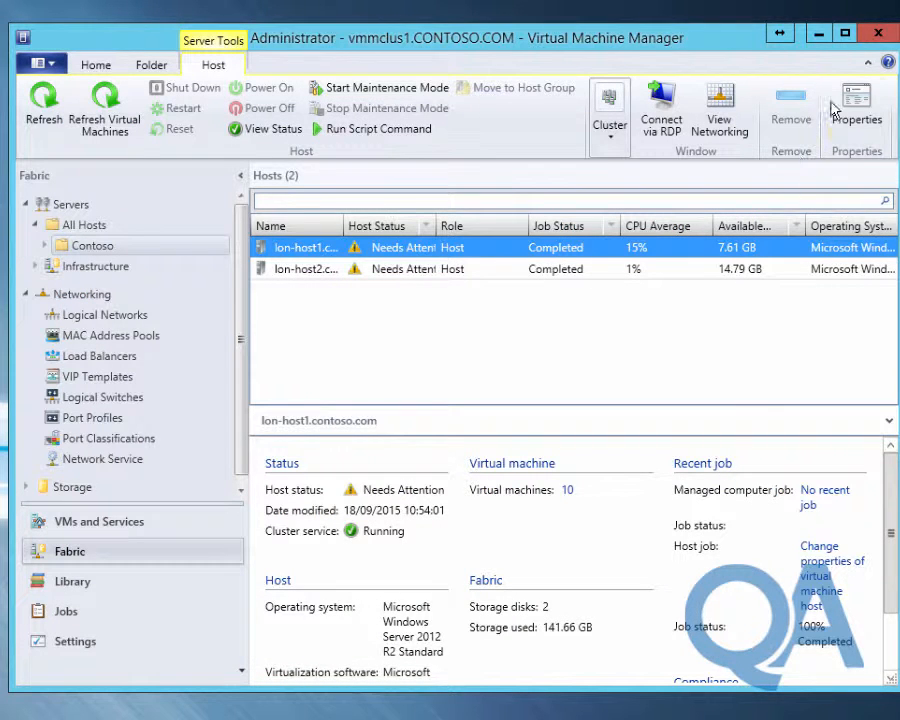
click(818, 36)
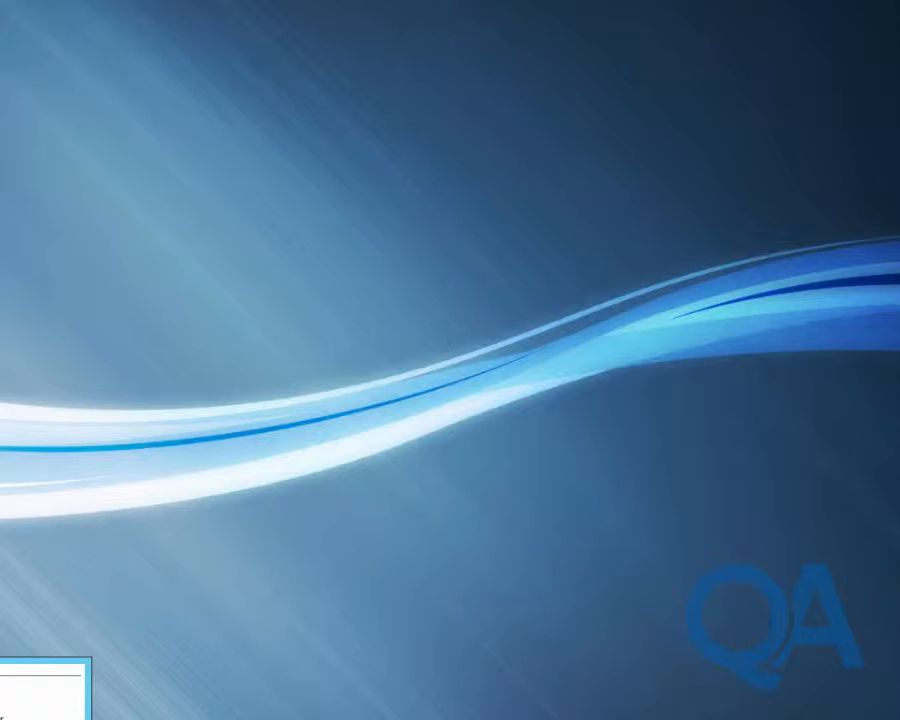
Open an administrator Windows PowerShell window and move it fully into view.
click(40, 690)
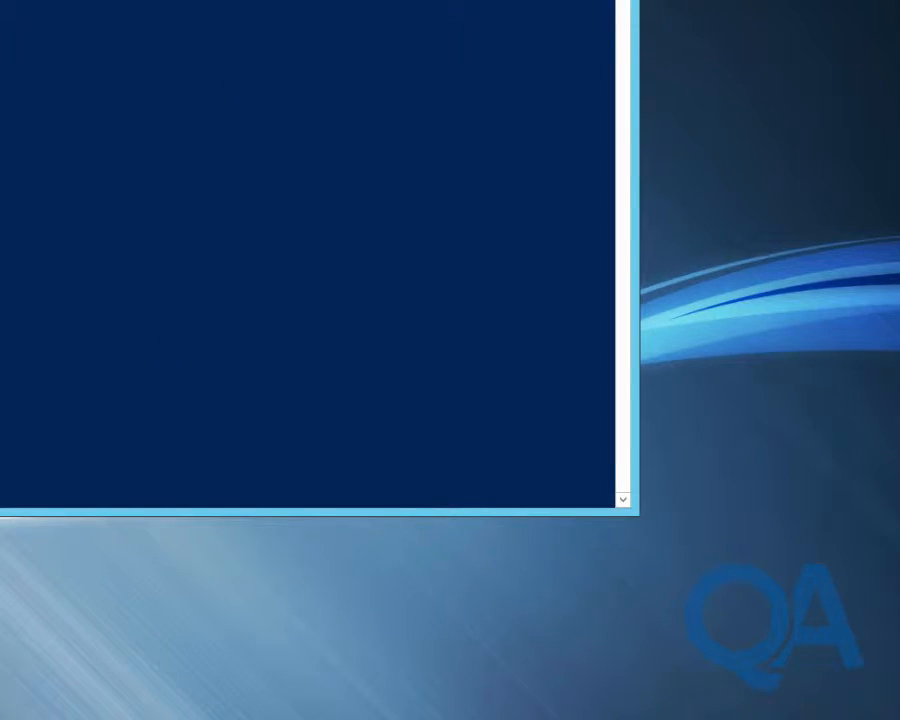
key(alt+space)
key(m)
click(418, 54)
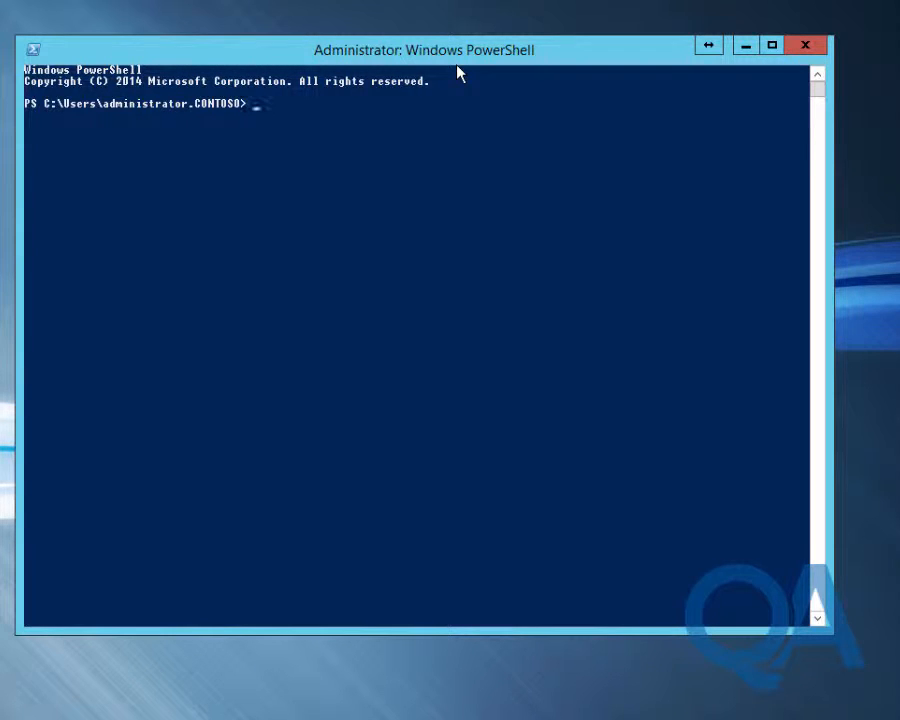
Store in $agents the Get-SCVMMManagedComputer results whose VersionStateString is not "Current" and whose Role is not "VMMServerRole".
text($agents = get-sc)
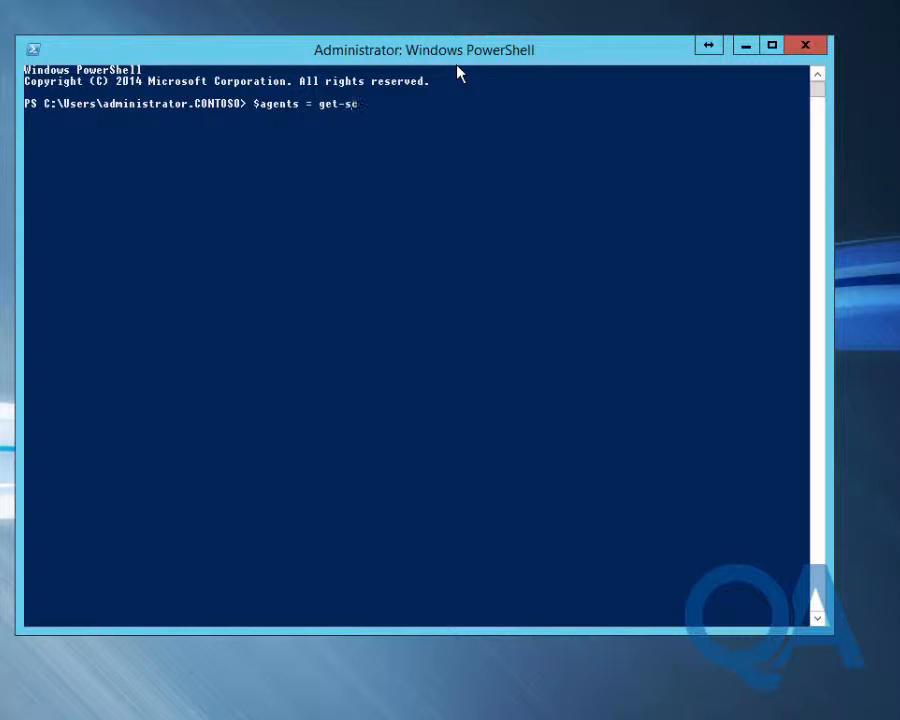
text(vmmman)
key(Tab)
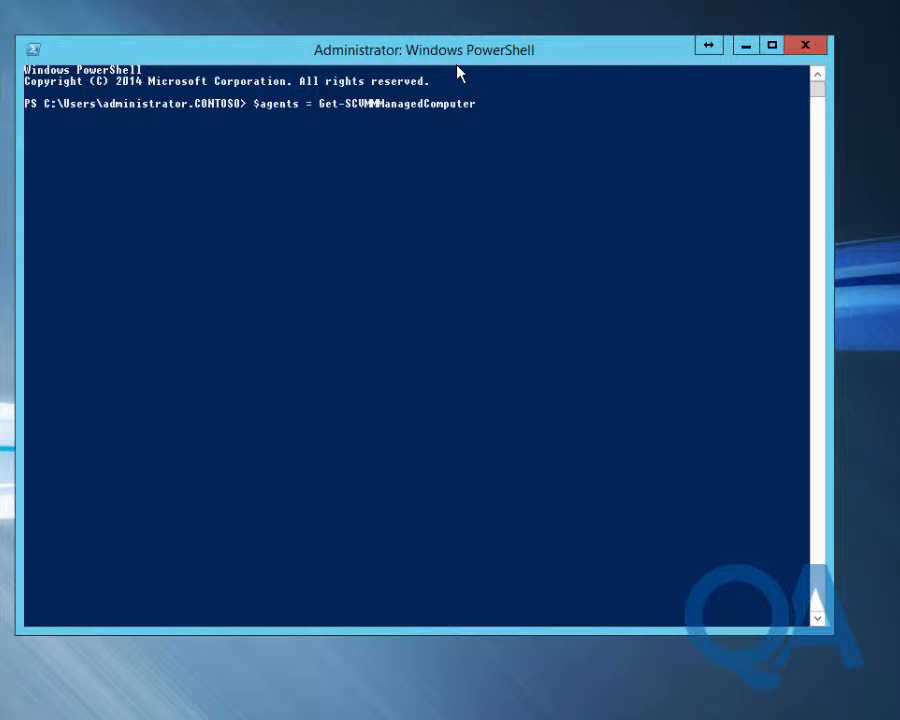
text(| where (($_.version)
key(Tab)
key(Tab)
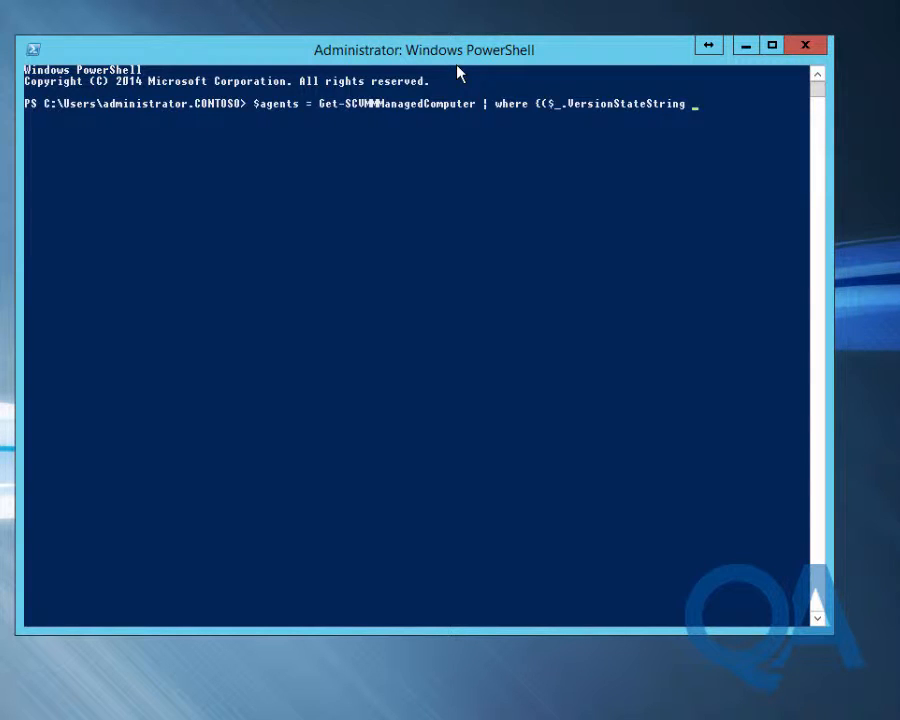
text(-ne "Current") -and ()
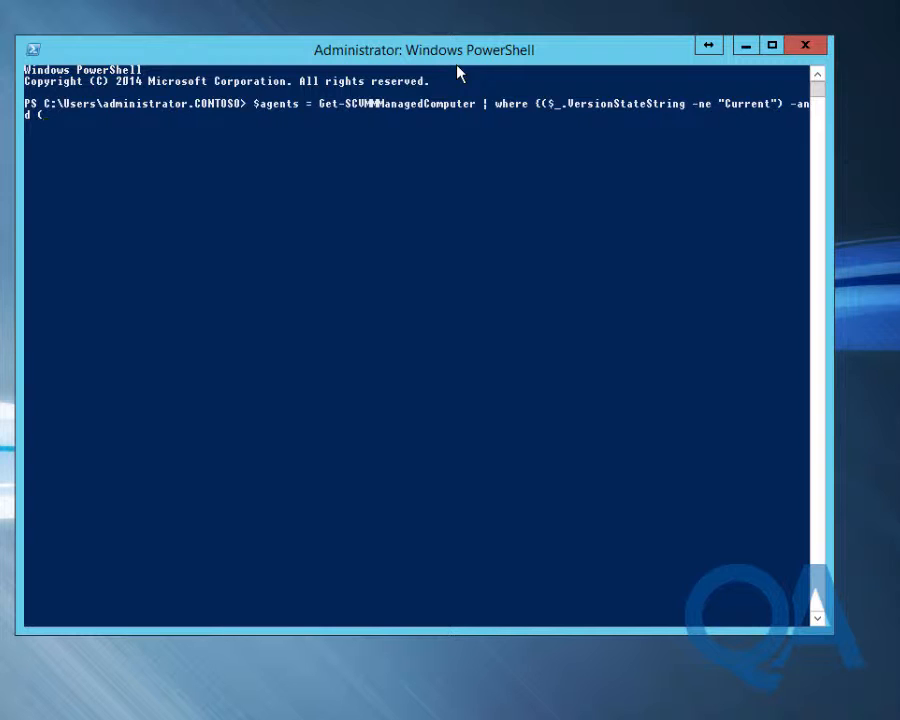
text($_.Role -ne)
text("VMMServe)
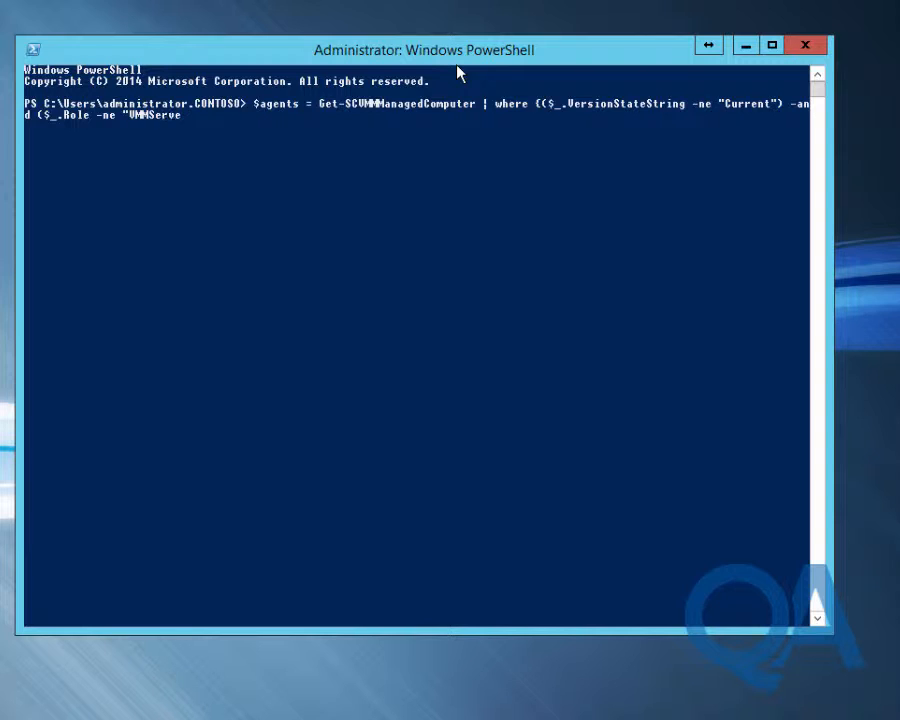
text(rRole")})
key(Return)
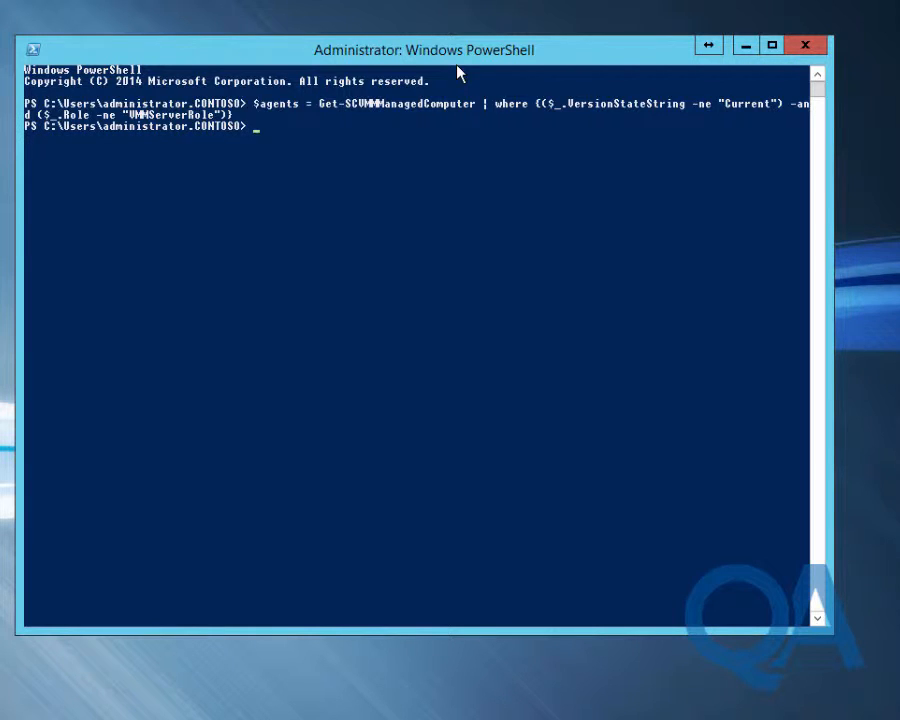
Store credentials in $Creds with Get-Credential, entering contoso\administrator as the user name and the account password.
text($Creds = Get-Cre)
key(Tab)
key(Return)
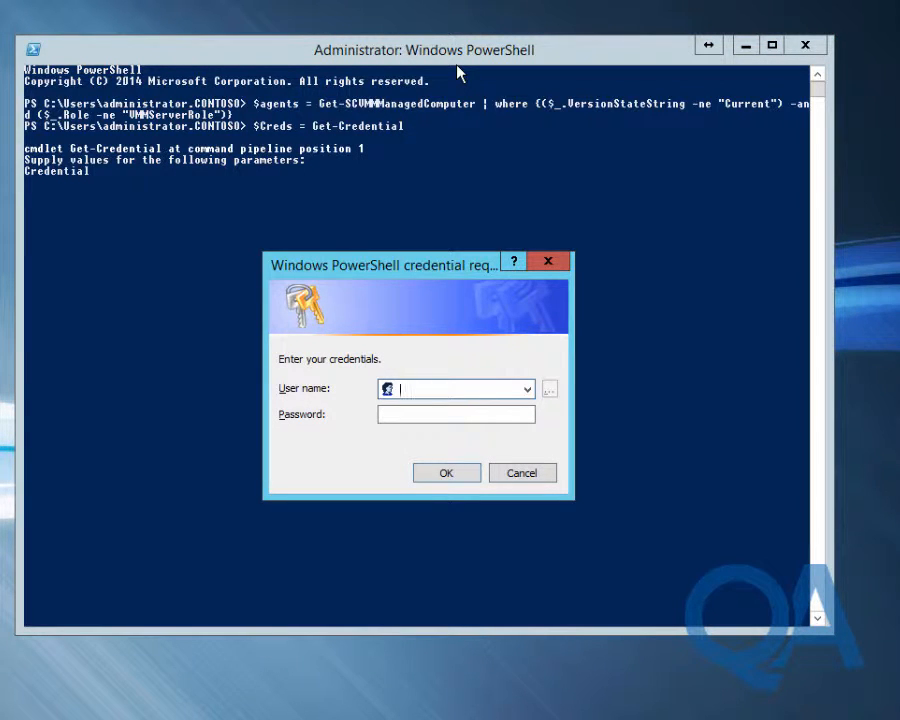
text(contoso\administrator)
key(Tab)
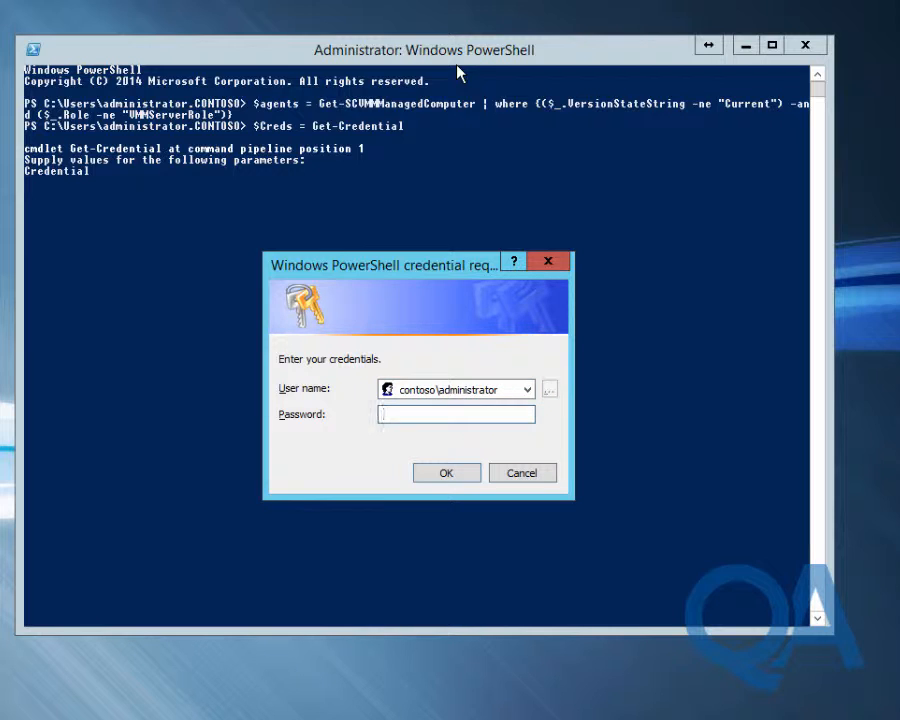
text(••••••••)
key(Return)
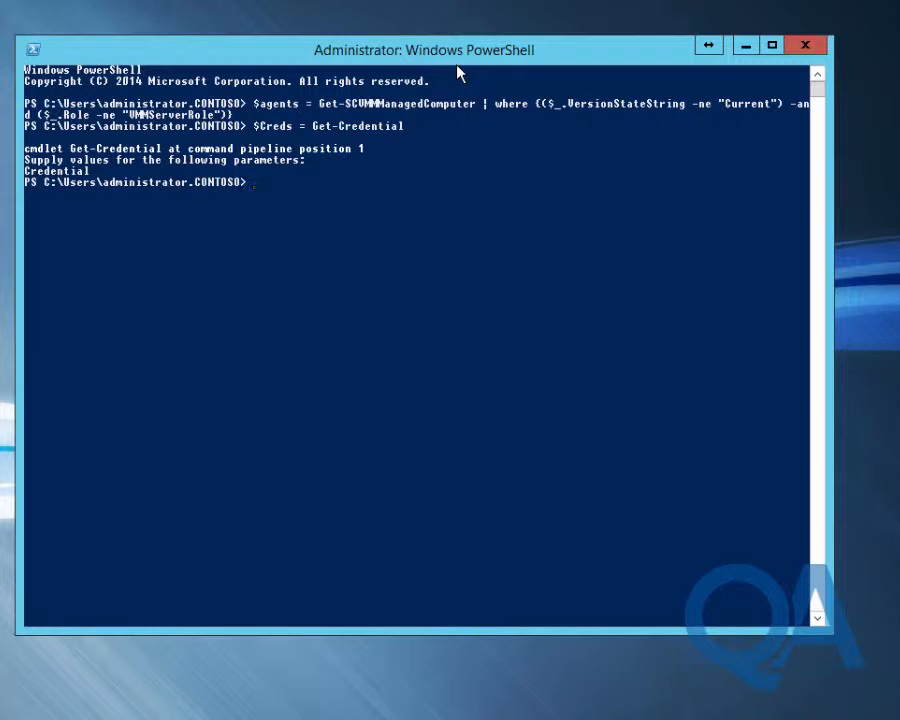
Update the outdated agents by piping $agents into Update-SCVMMManagedComputer with -Credential $Creds and running the command.
text($)
text(agrentsd)
key(BackSpace)
key(BackSpace)
key(BackSpace)
key(BackSpace)
key(BackSpace)
key(BackSpace)
text(ents | Updatye)
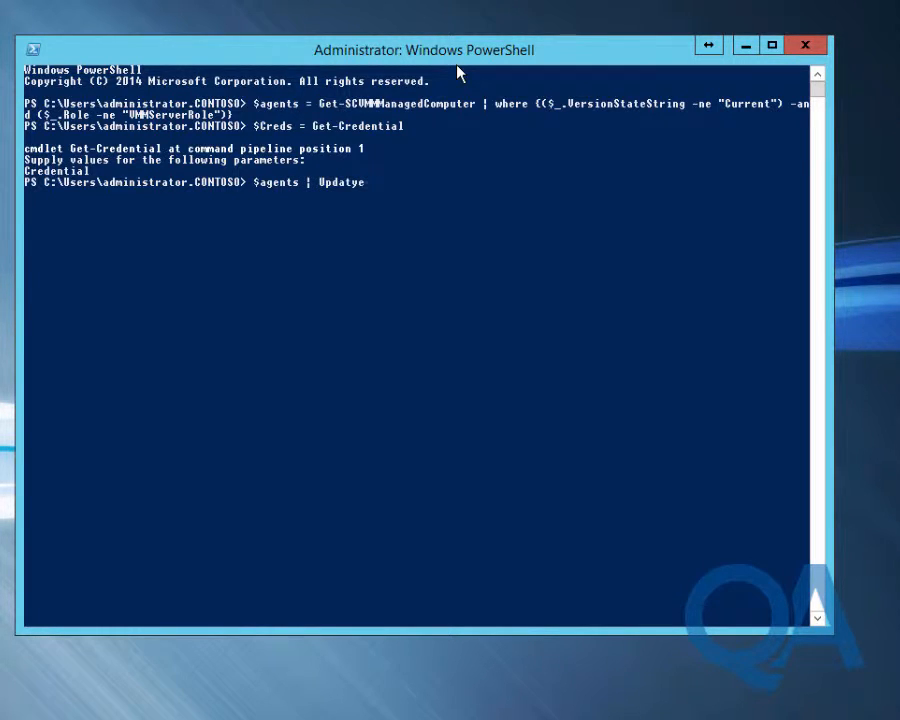
text(-scv)
key(BackSpace)
key(BackSpace)
key(BackSpace)
key(BackSpace)
key(BackSpace)
key(BackSpace)
text(e-scv)
key(Tab)
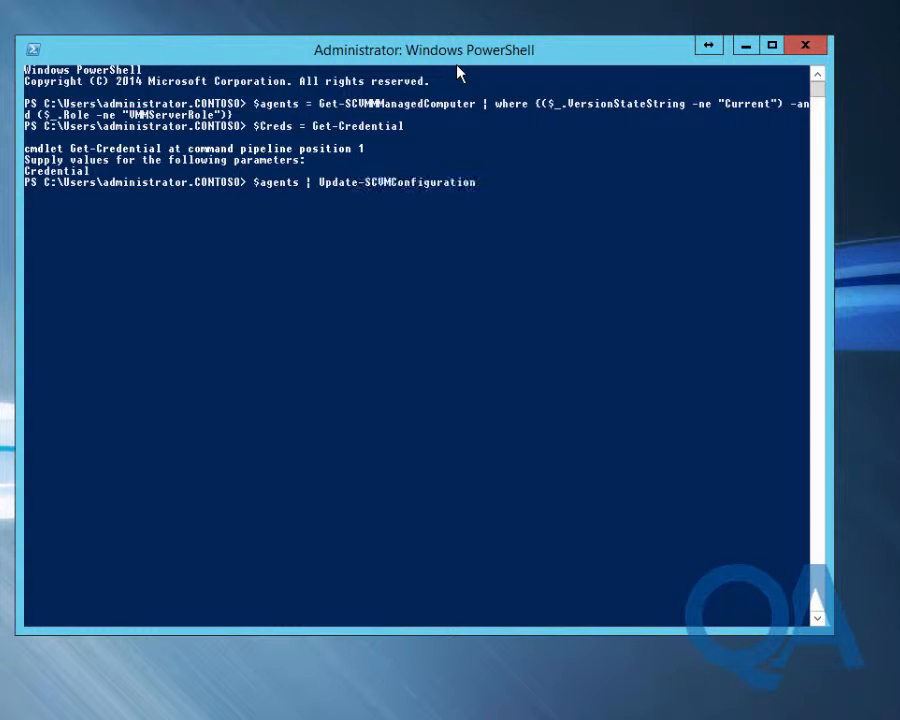
key(Tab)
key(Tab)
key(Tab)
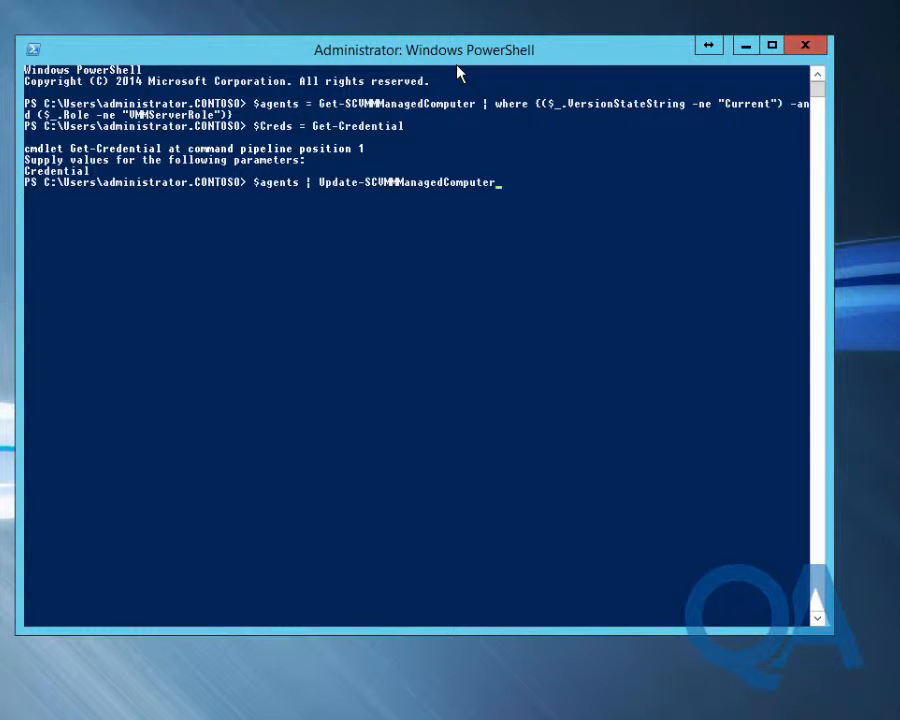
text(-cre)
key(Tab)
text($Cred)
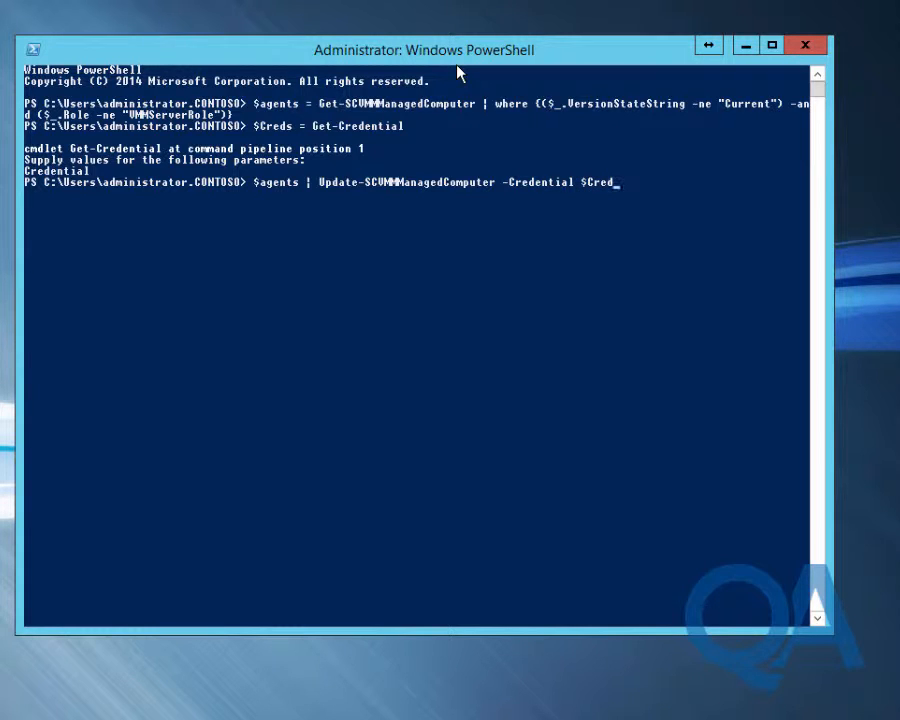
text(s)
key(Return)
key(Return)
scroll(458, 72, down, 1)
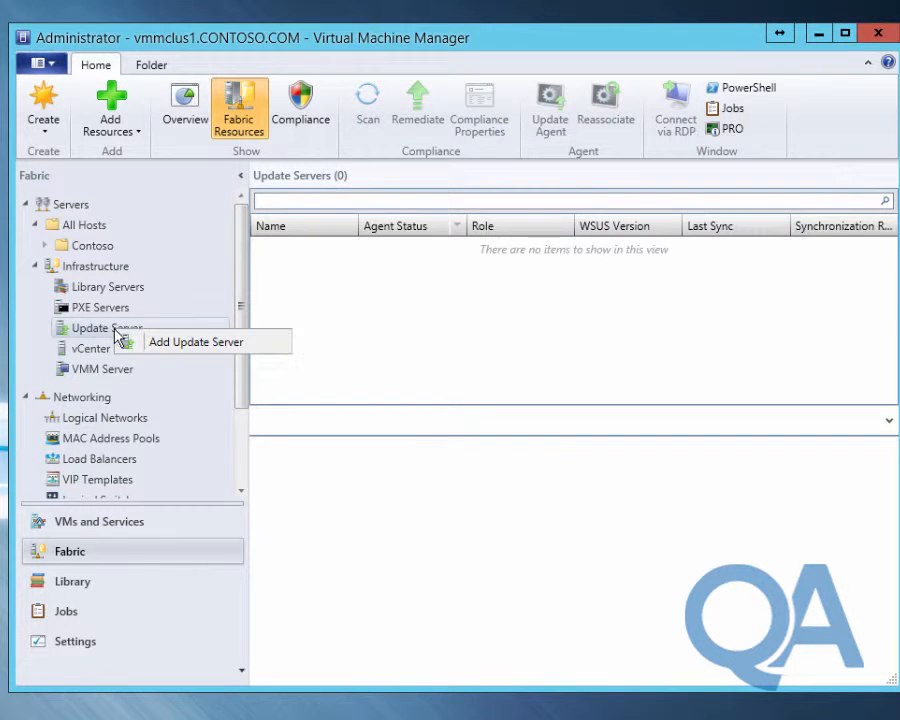
Start adding a WSUS update server in Virtual Machine Manager with computer name LON-WU1 and TCP/IP port 8530.
click(169, 342)
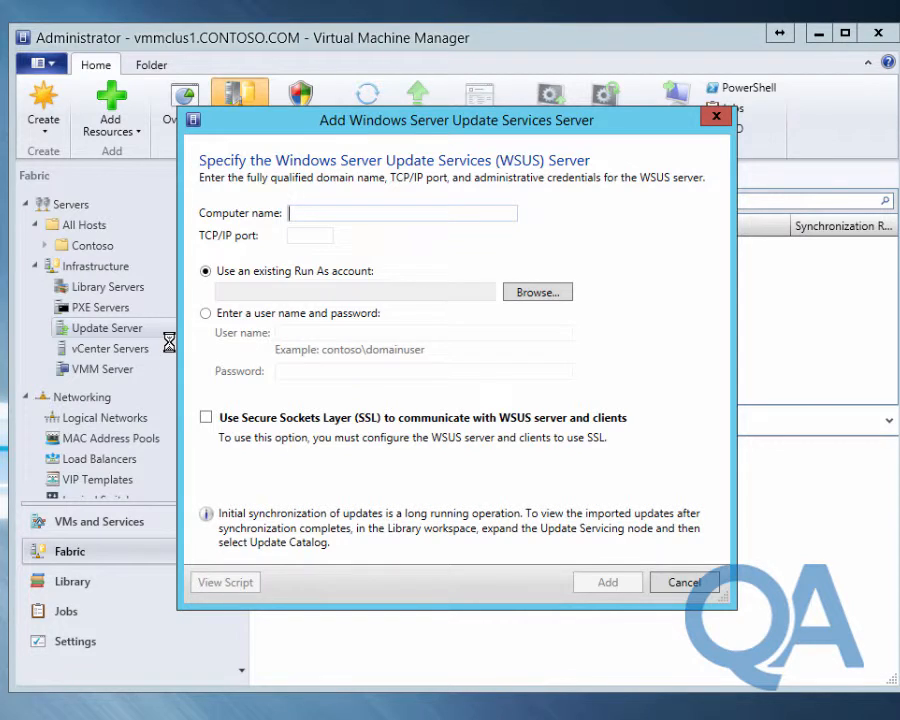
text(LON-WU1)
click(303, 236)
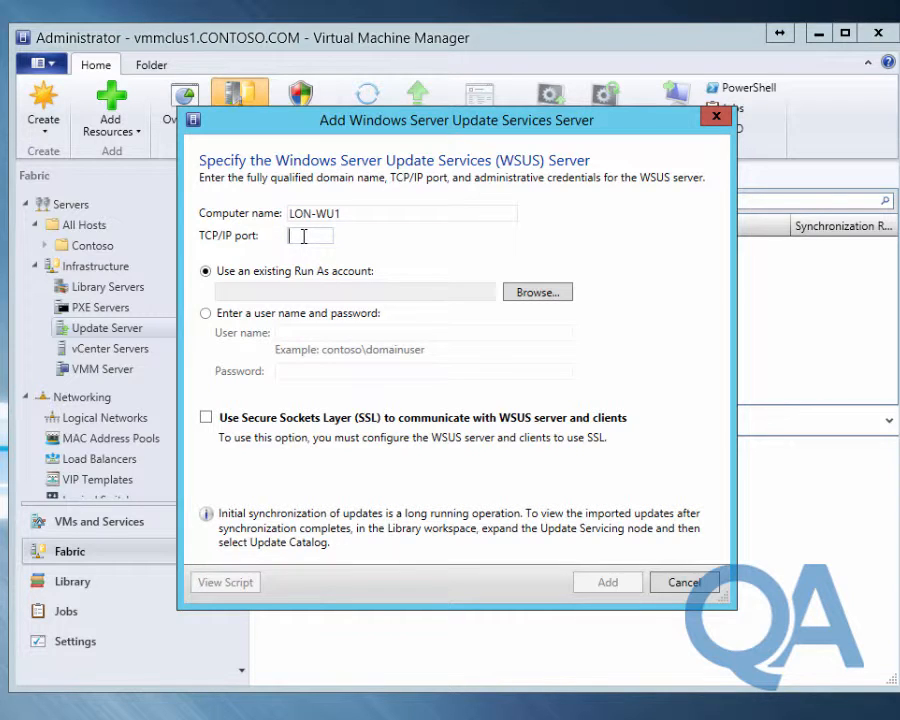
text(/85)
key(BackSpace)
key(BackSpace)
key(BackSpace)
text(53)
key(BackSpace)
key(BackSpace)
text(530)
key(BackSpace)
key(BackSpace)
key(BackSpace)
text(8530)
Add the update server with the existing Administrator Run As account and examine its Add Update Server job.
click(526, 294)
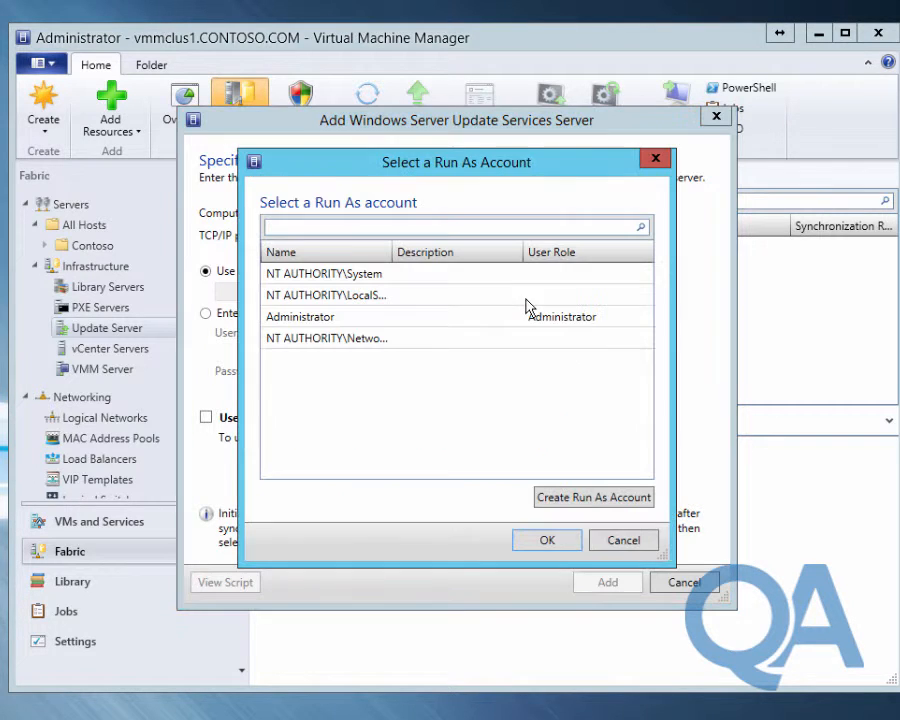
click(305, 317)
click(547, 541)
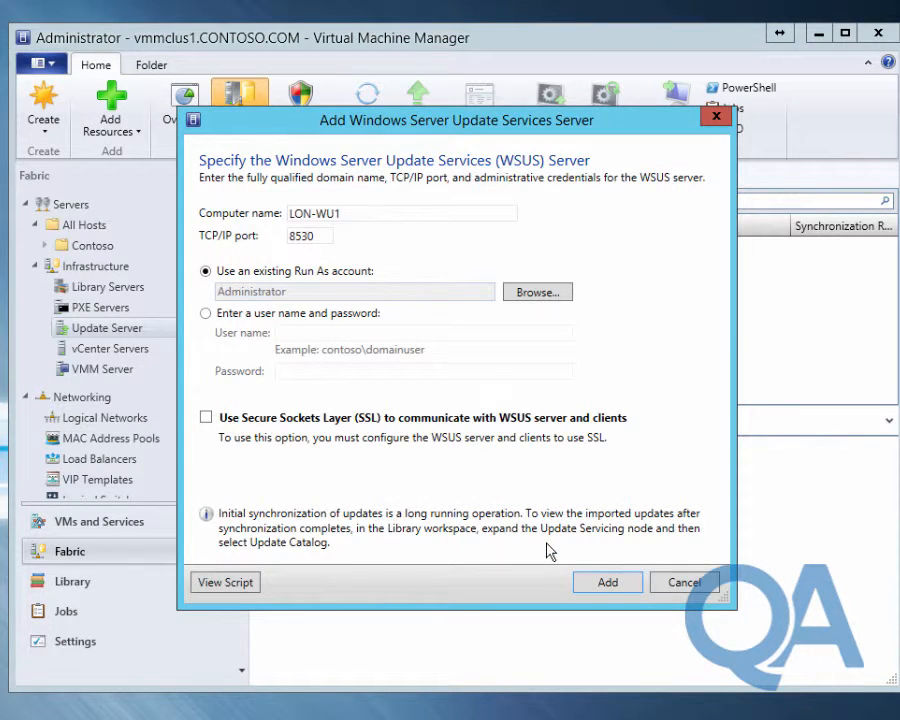
click(607, 582)
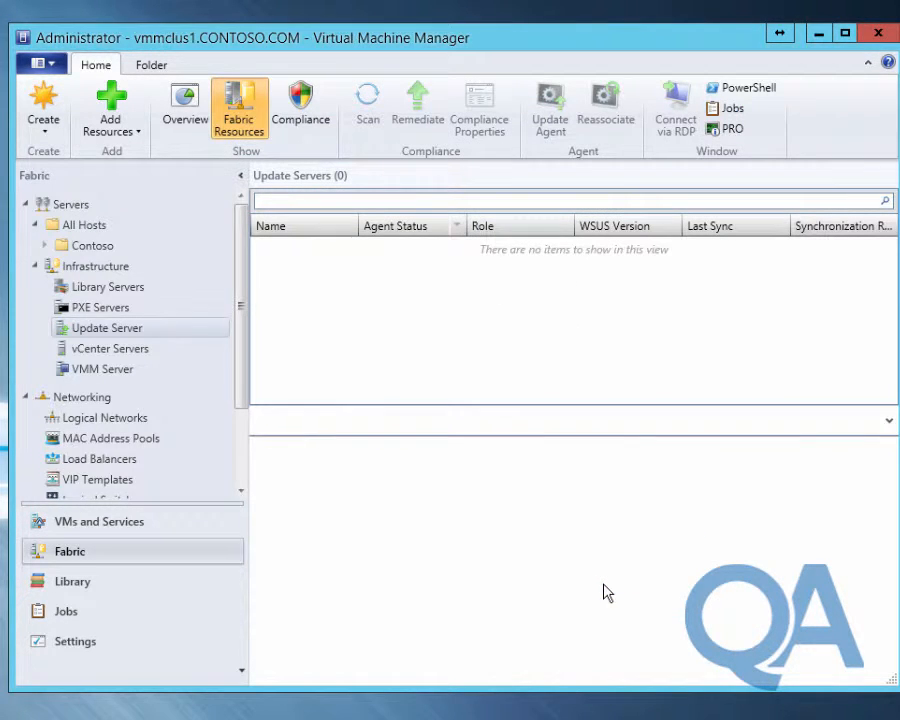
click(90, 616)
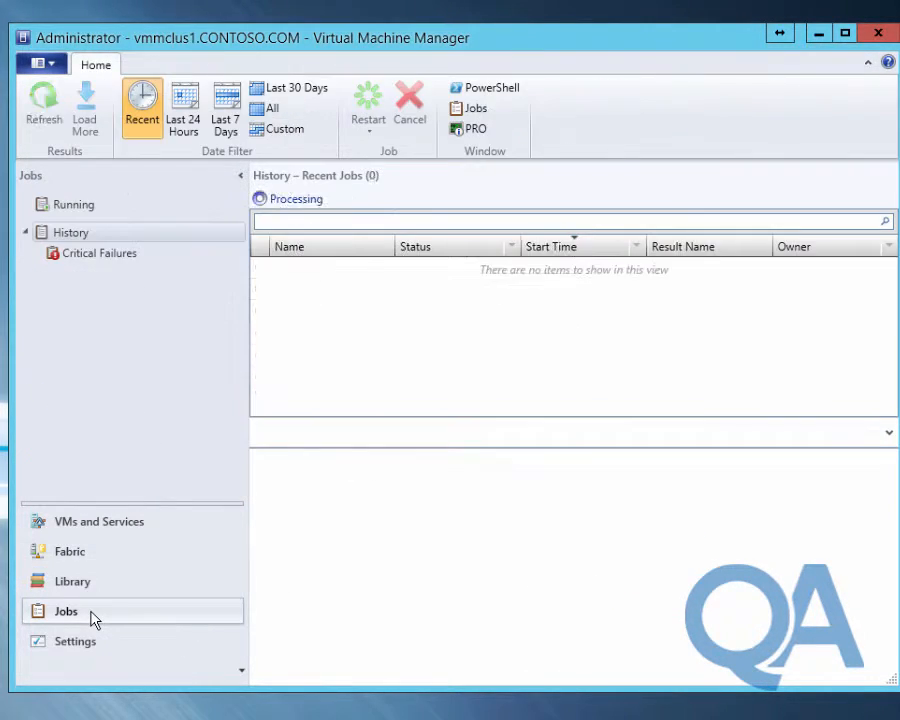
click(319, 266)
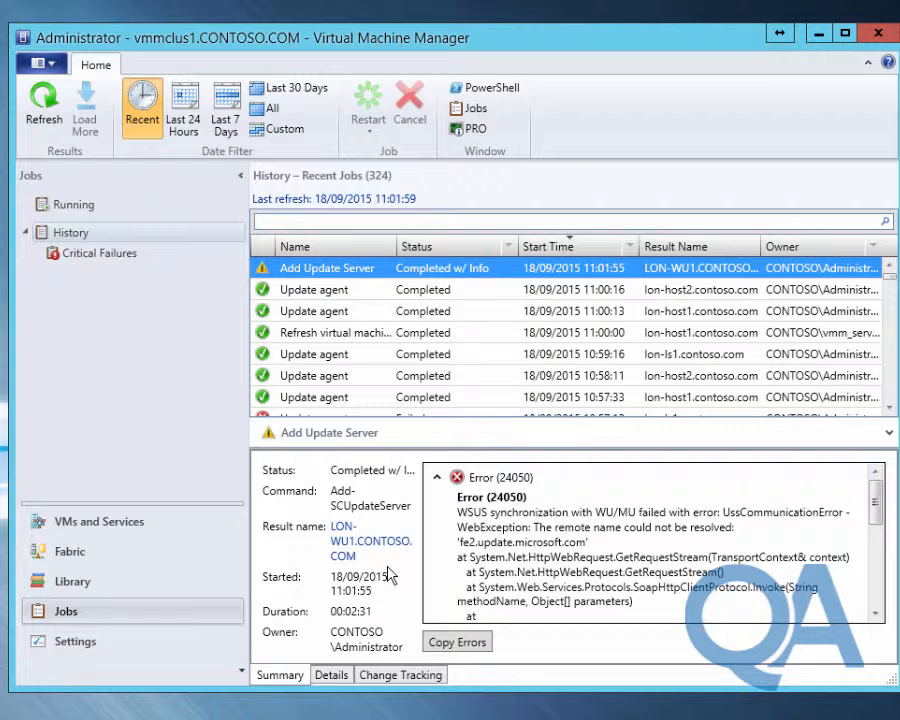
Start a new update baseline in the Library and name it "Critical Updates for Library Servers".
click(72, 580)
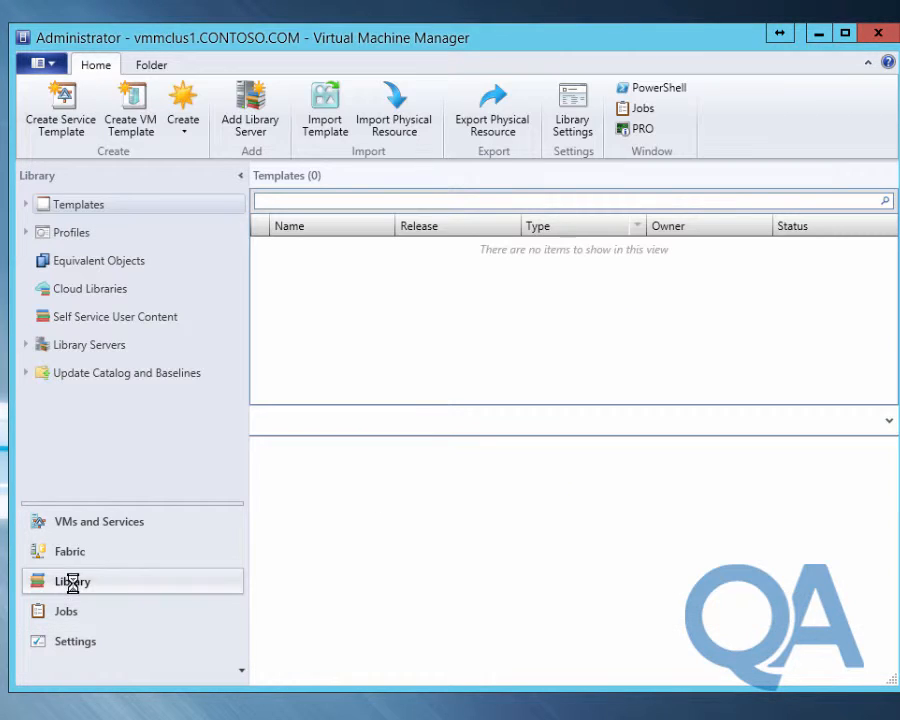
click(27, 373)
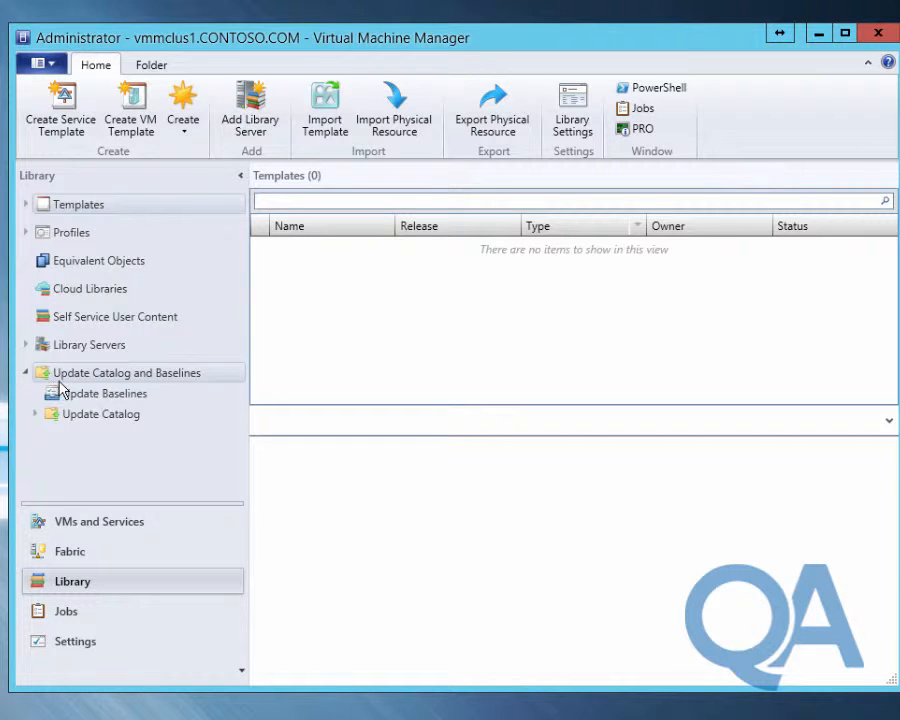
click(186, 138)
click(216, 276)
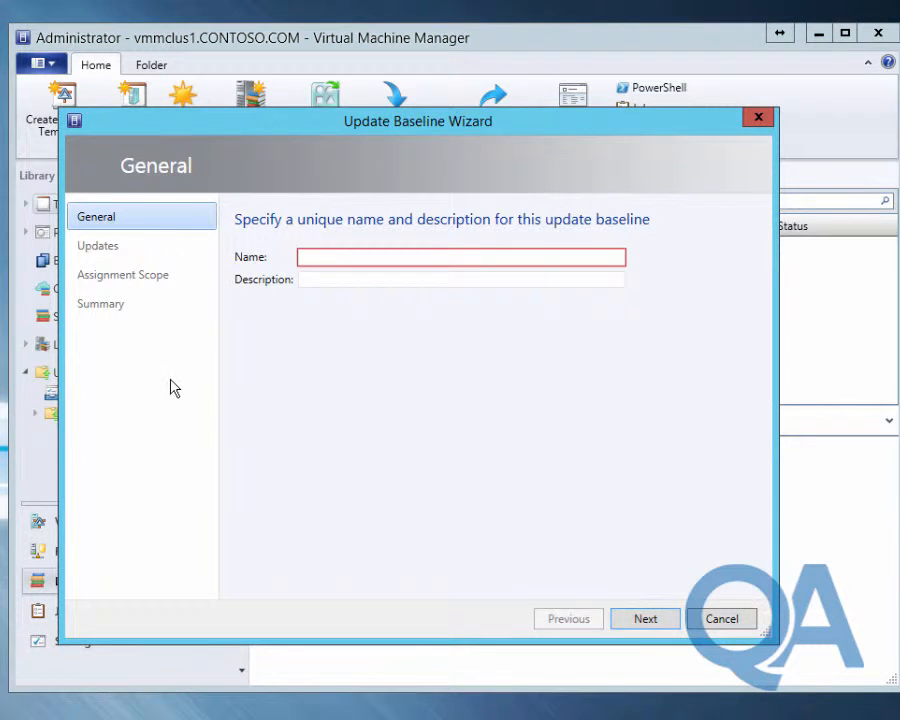
click(337, 259)
text(Critical)
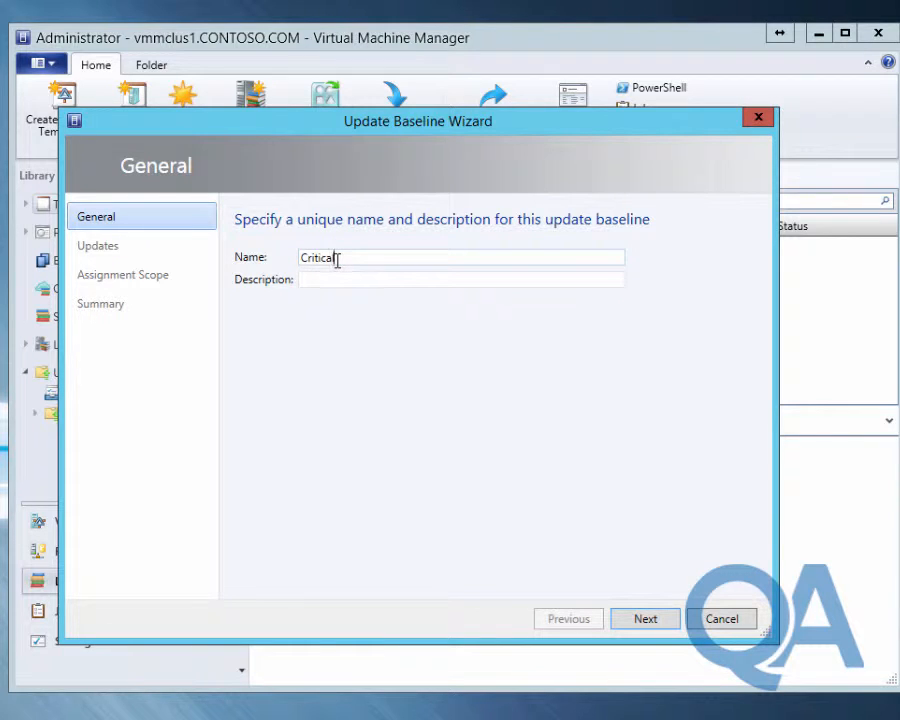
text( Updates)
text(for Library Servers)
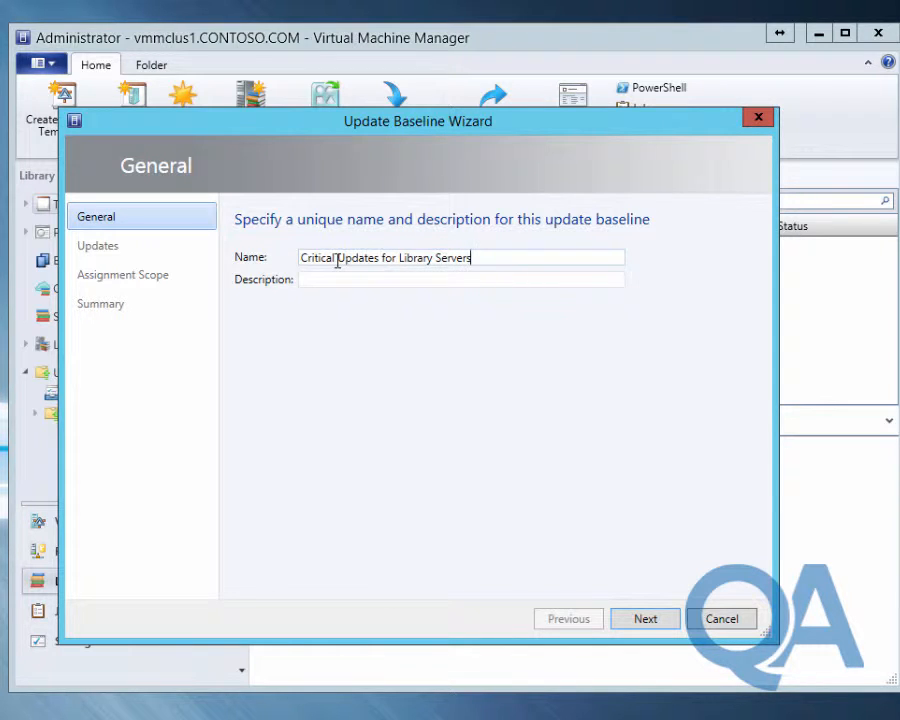
click(651, 627)
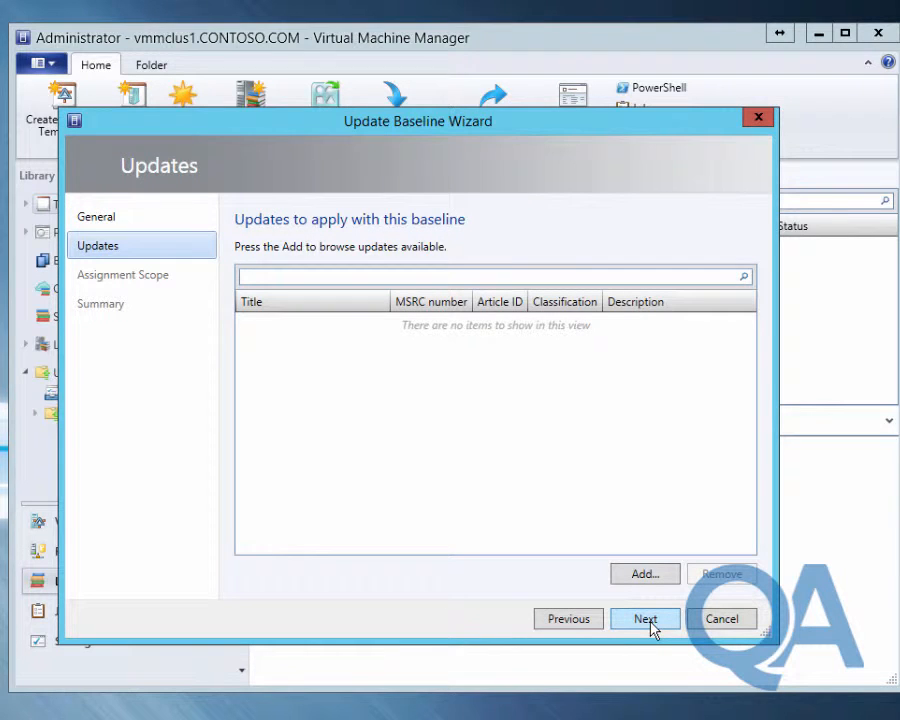
Filter the available updates by "critical" and add all of them to the baseline except security update 2919355 (MS14-018).
click(652, 578)
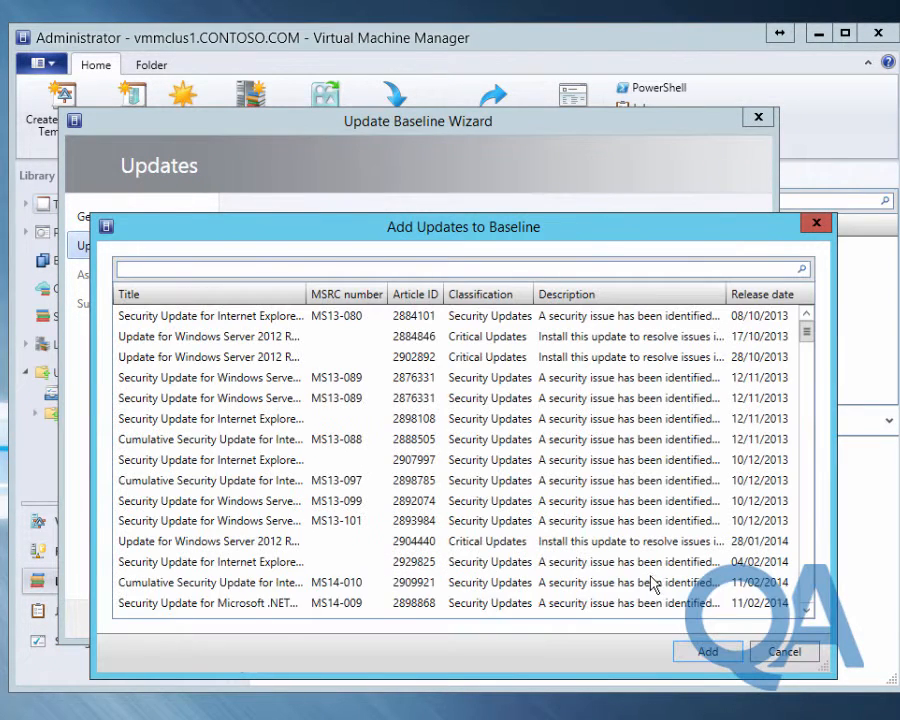
click(355, 271)
text(cri)
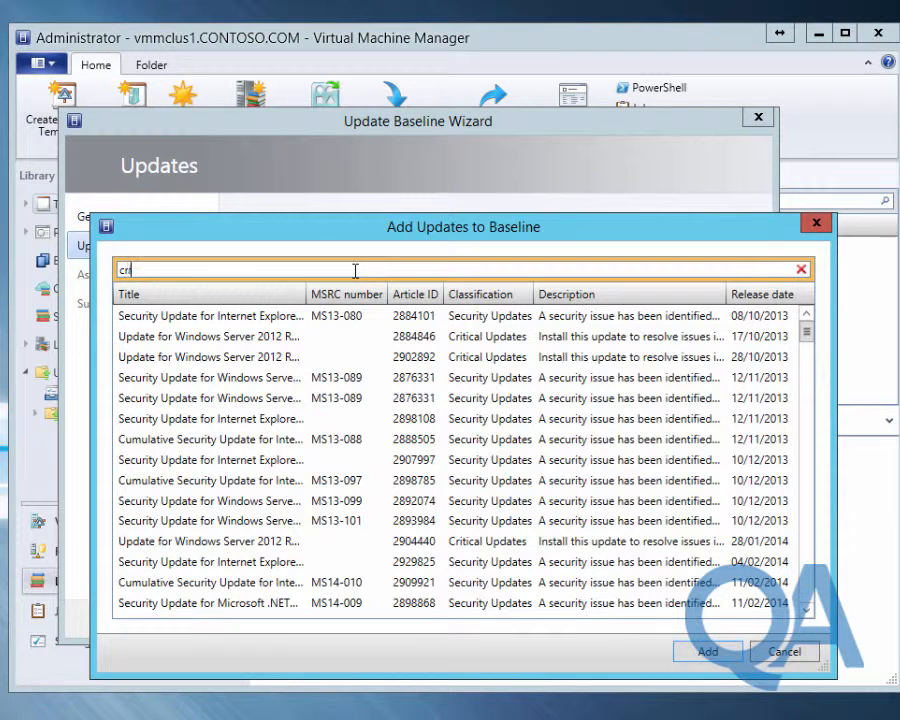
text(tical)
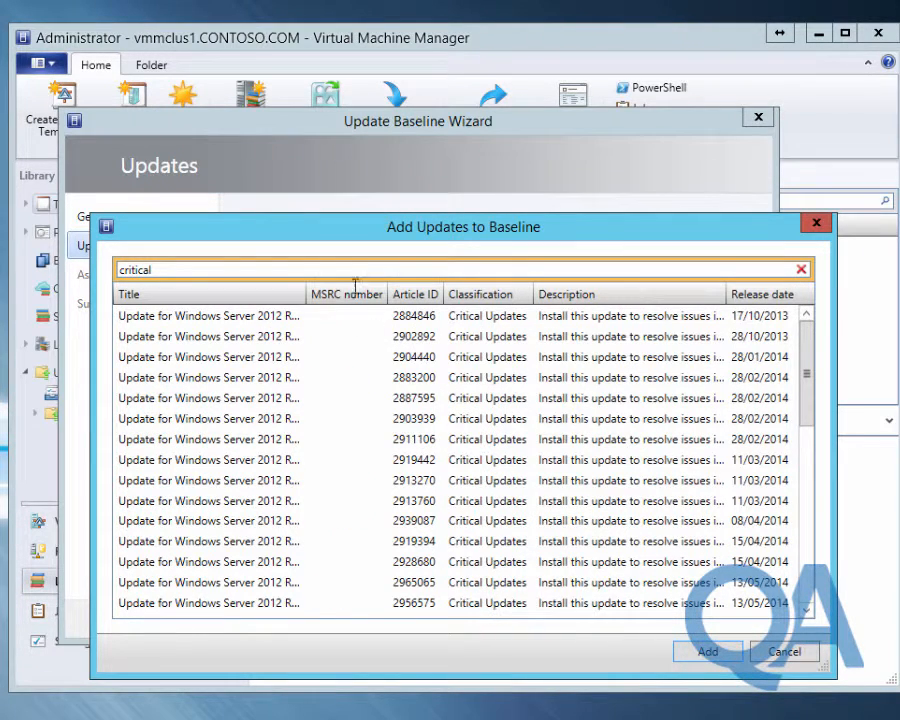
click(268, 318)
drag(806, 365, 812, 496)
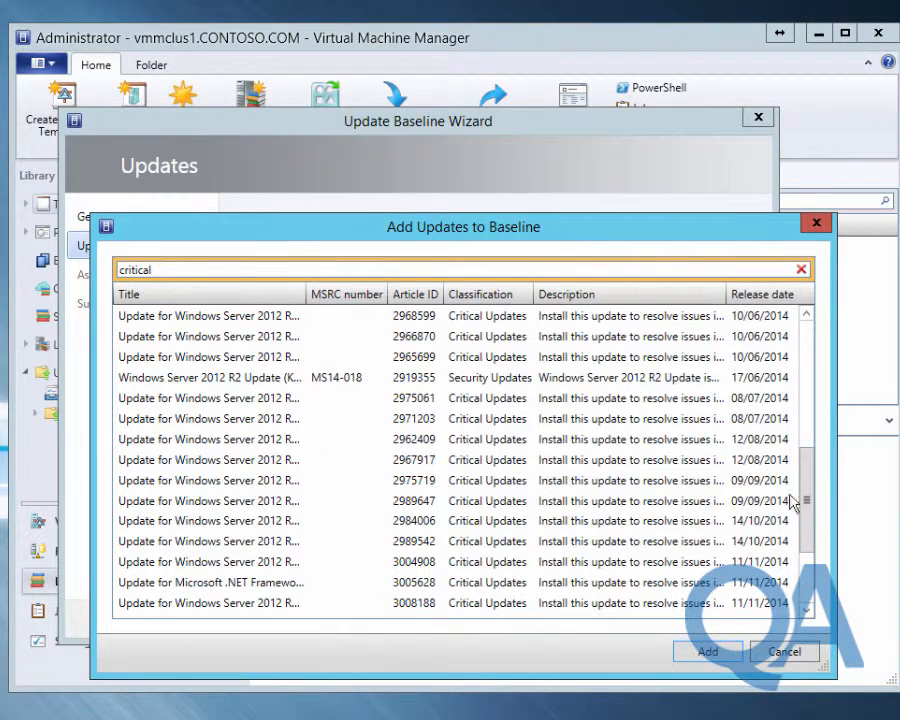
drag(806, 502, 818, 573)
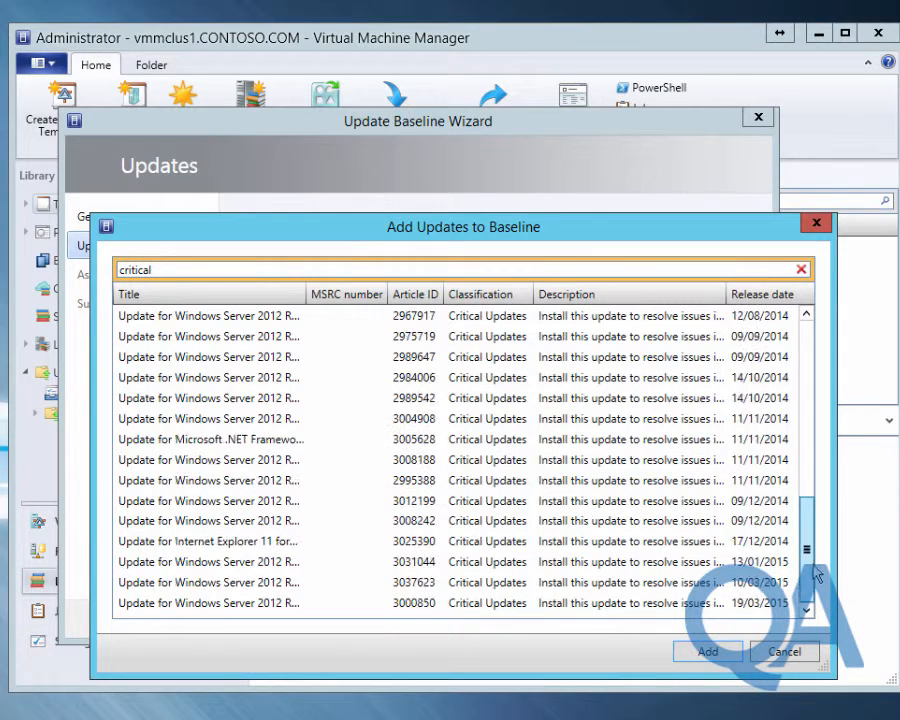
key(ctrl+a)
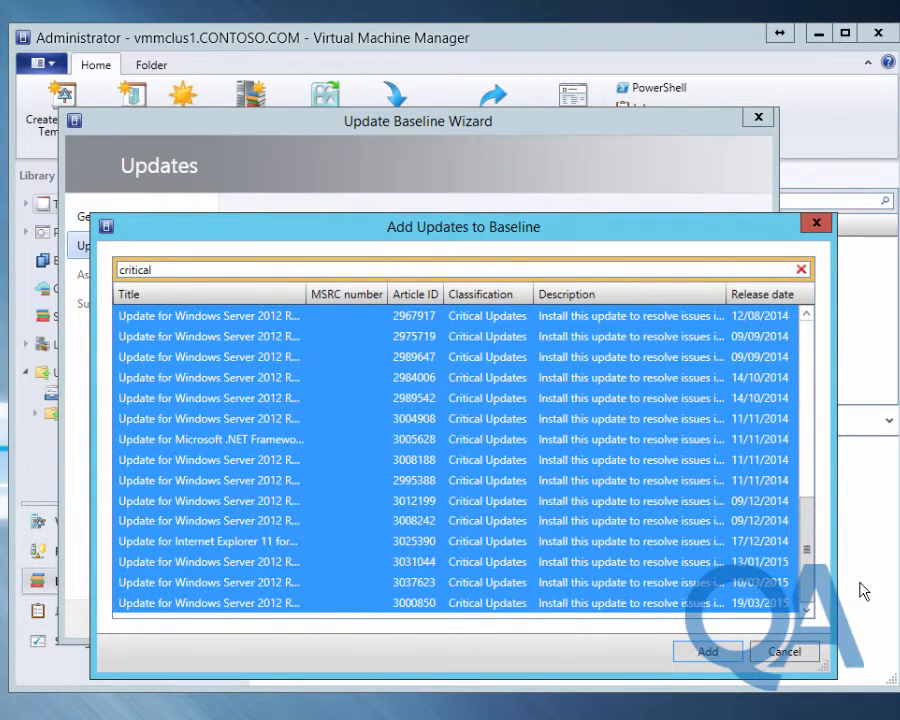
drag(806, 548, 808, 504)
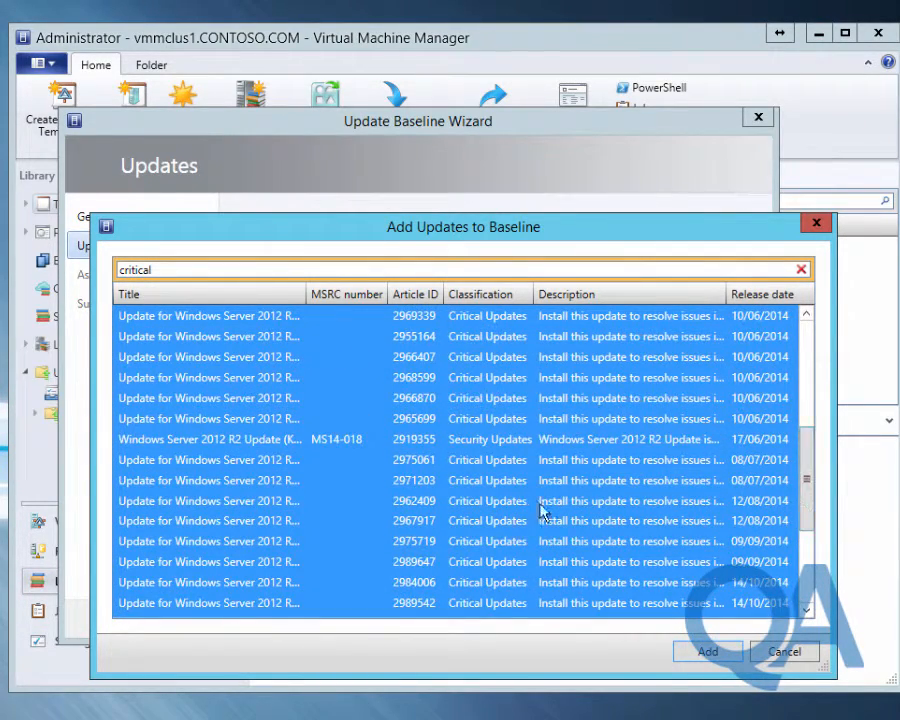
ctrl+click(494, 441)
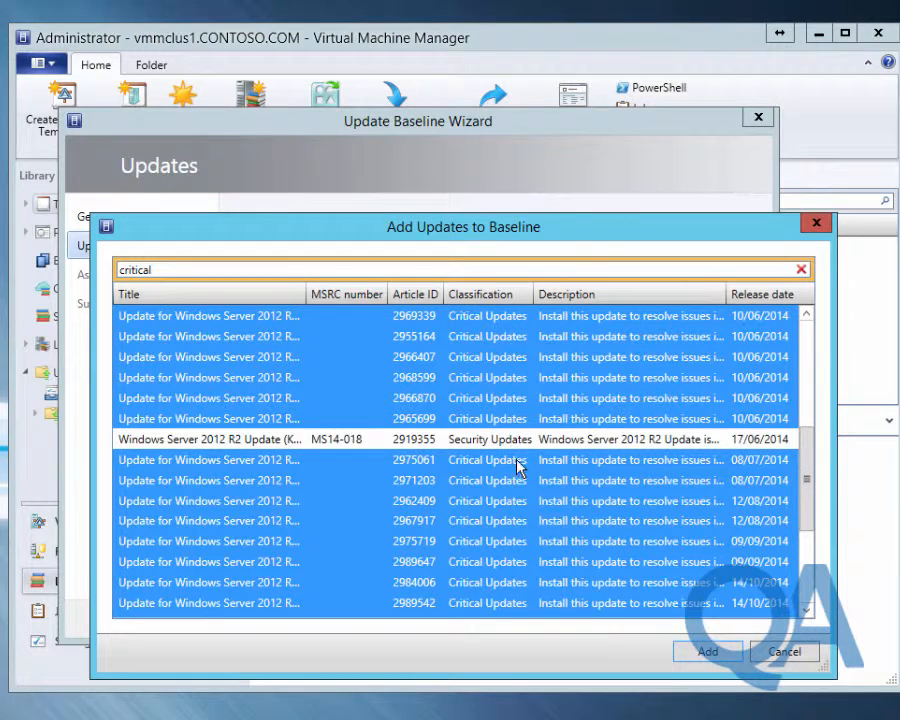
click(701, 655)
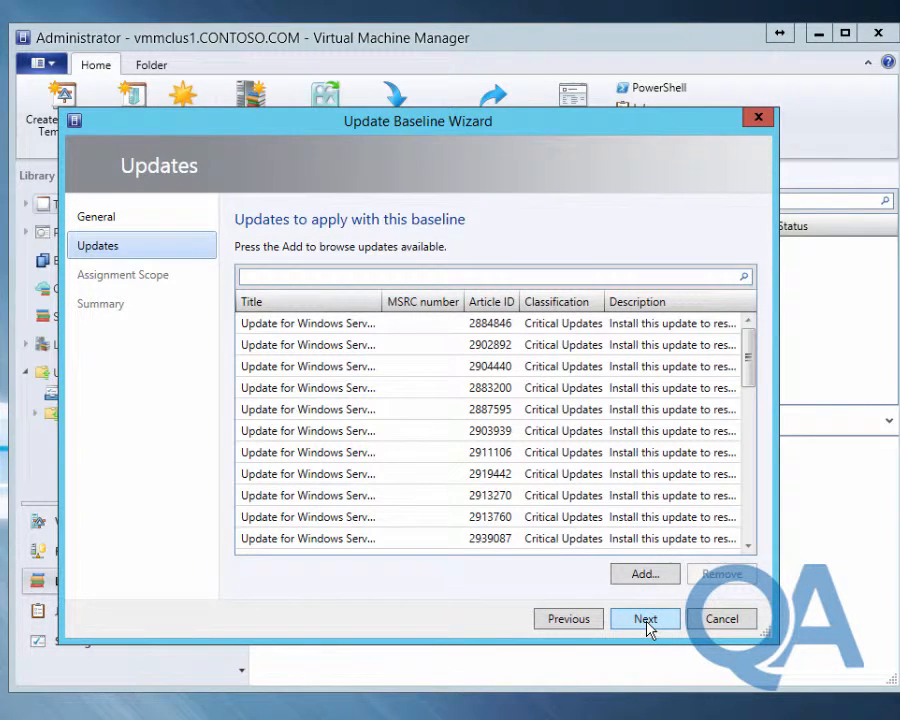
Assign the baseline to library server lon-ls1.contoso.com and finish creating it.
click(646, 620)
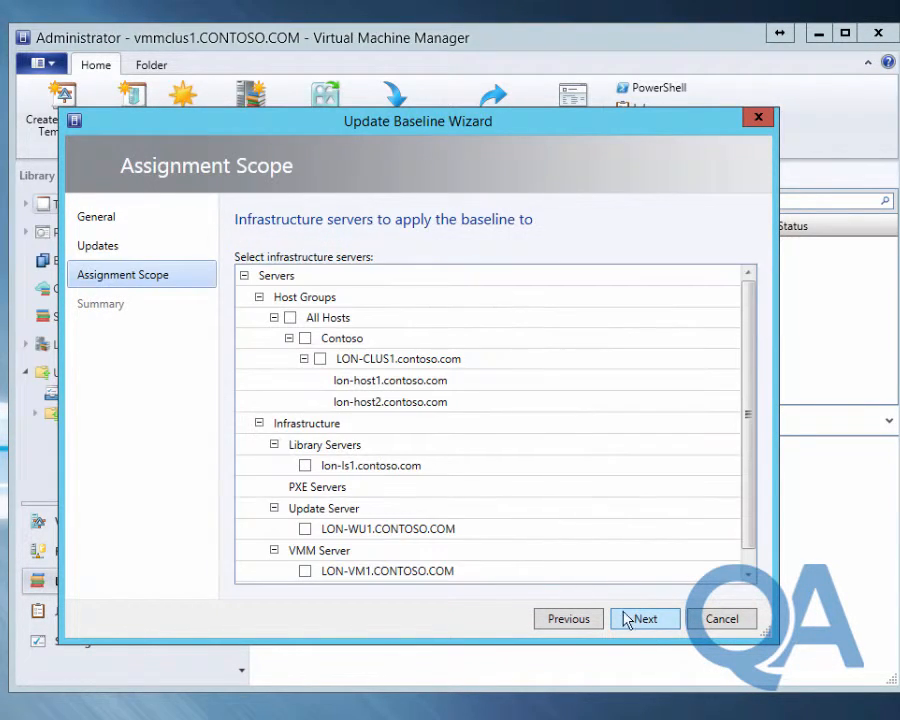
click(305, 465)
click(645, 621)
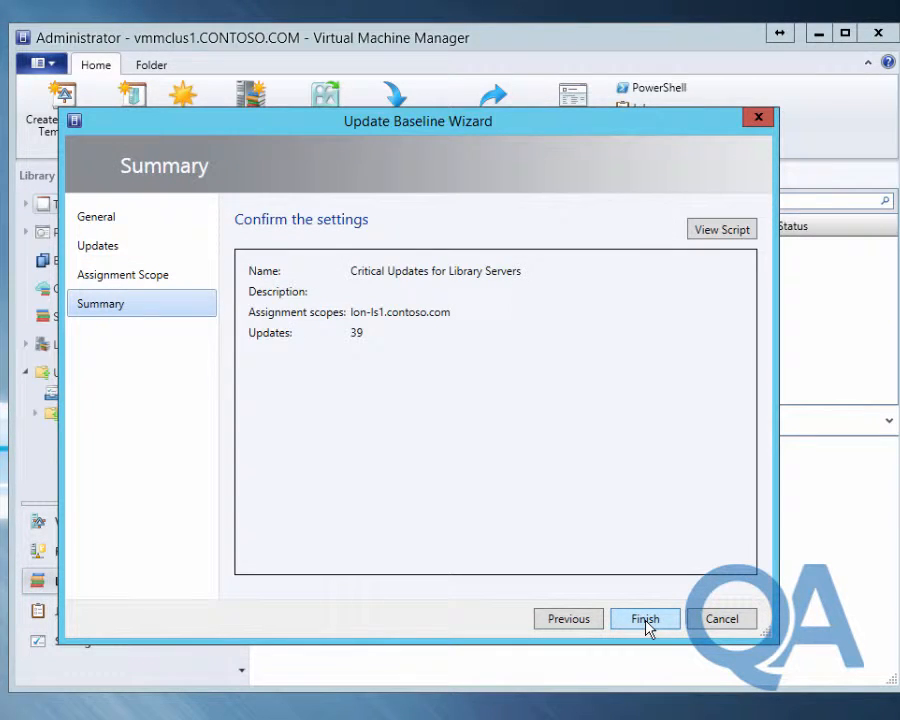
click(645, 620)
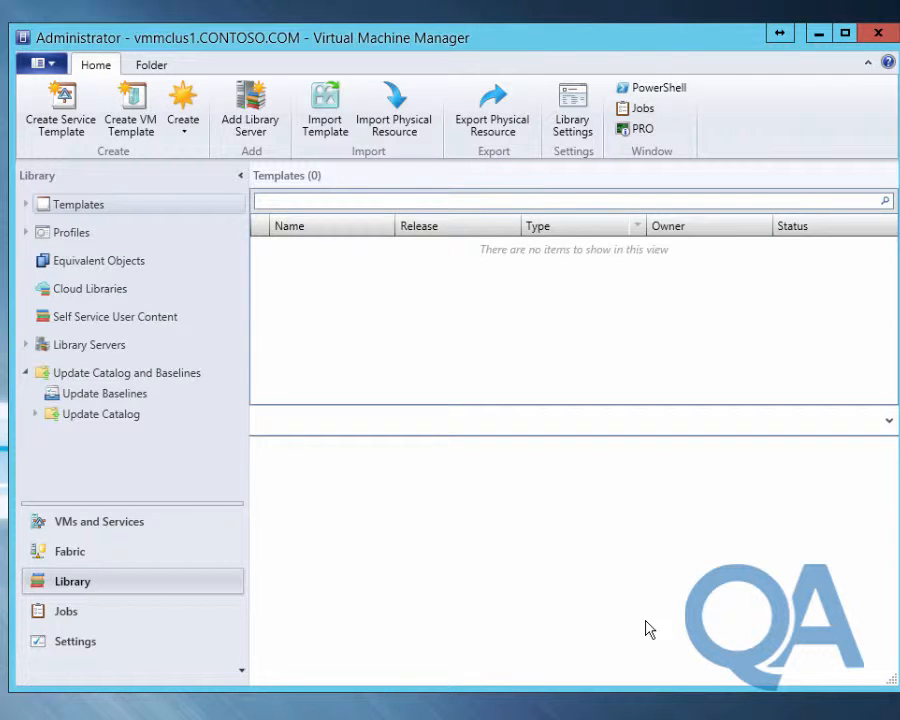
Examine the baseline's creation and property change jobs, and review the update baselines in the Library.
click(163, 613)
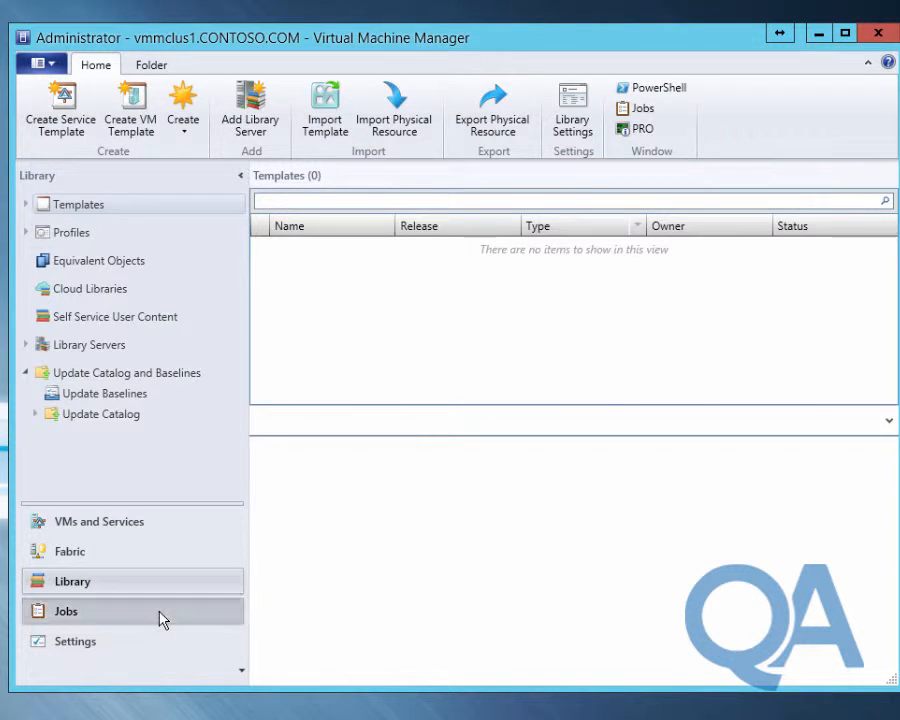
click(343, 289)
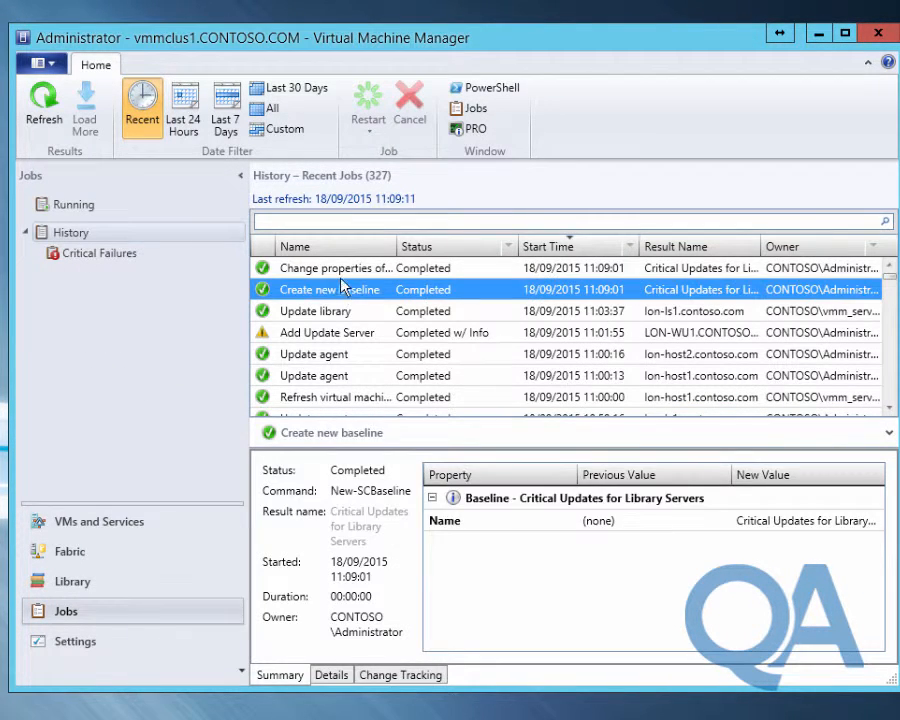
key(Up)
click(80, 581)
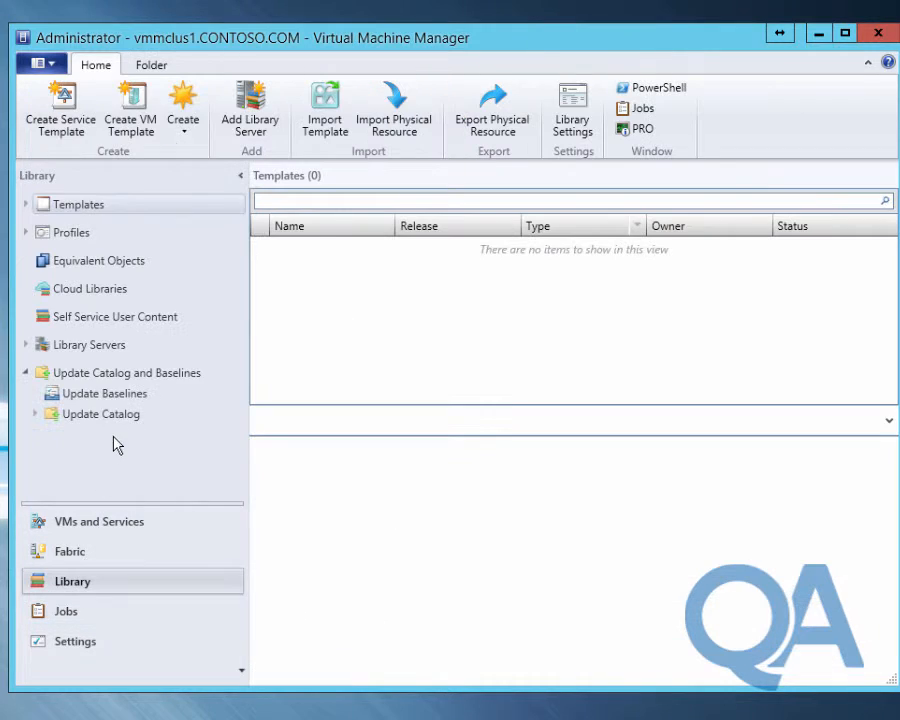
click(106, 393)
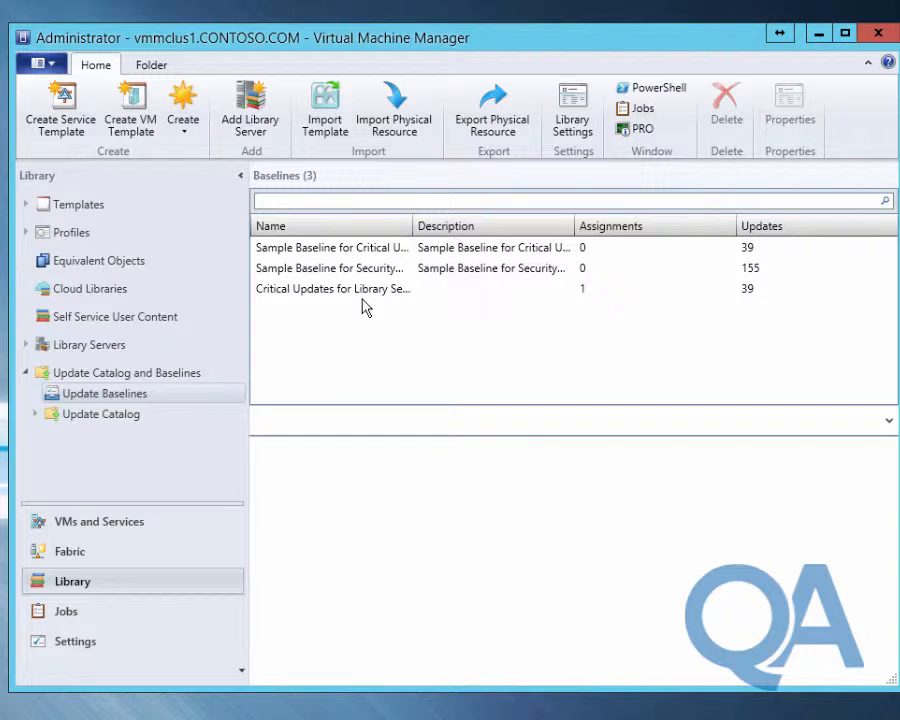
Show the compliance view of the library servers in Fabric, expand lon-ls1.contoso.com and scan it for compliance.
click(86, 550)
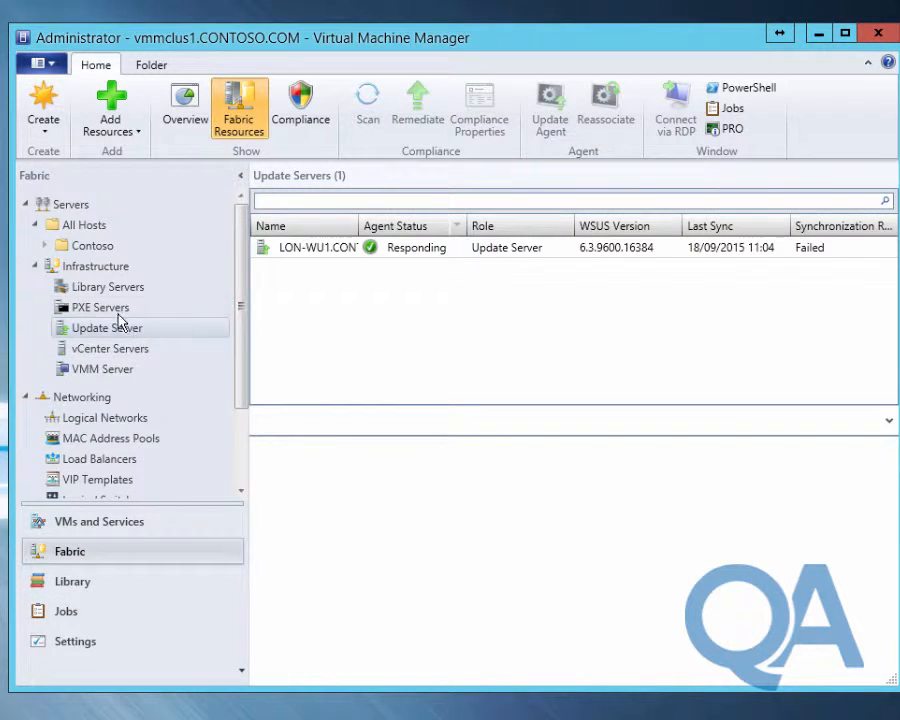
click(110, 287)
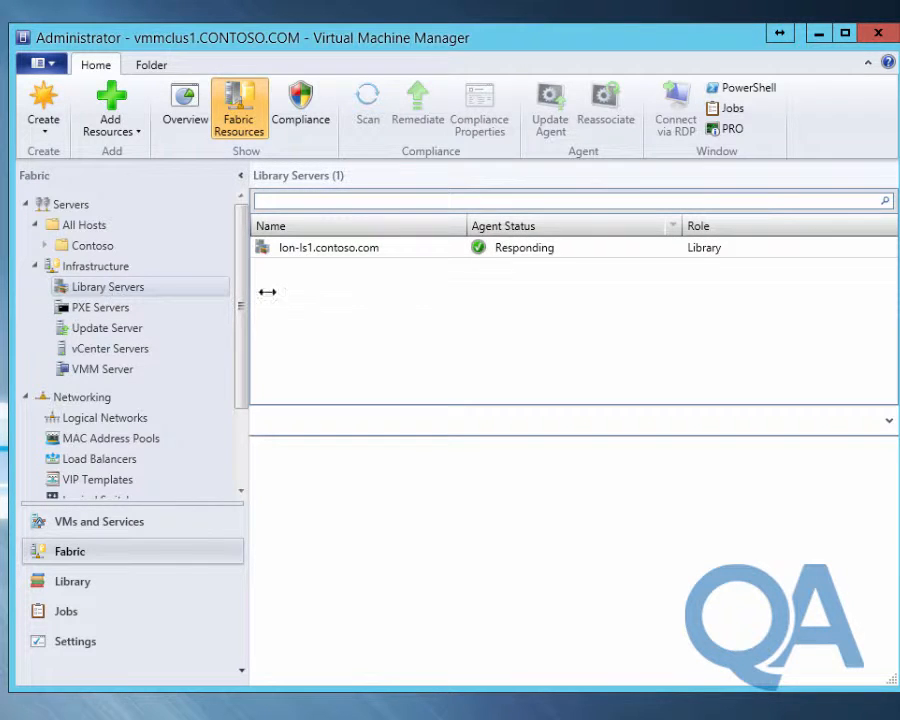
click(303, 118)
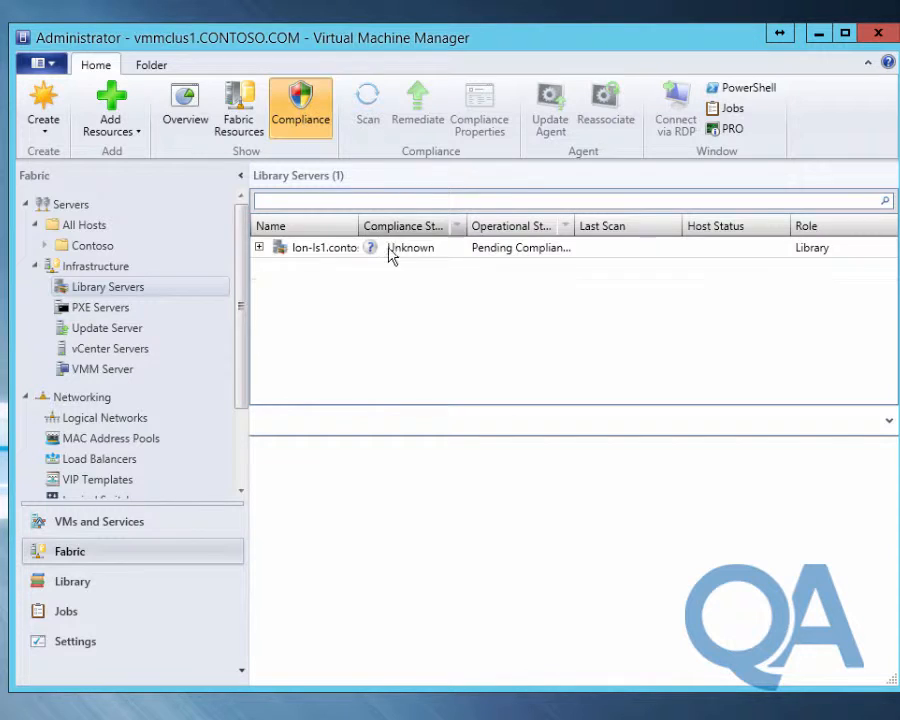
click(298, 255)
click(259, 247)
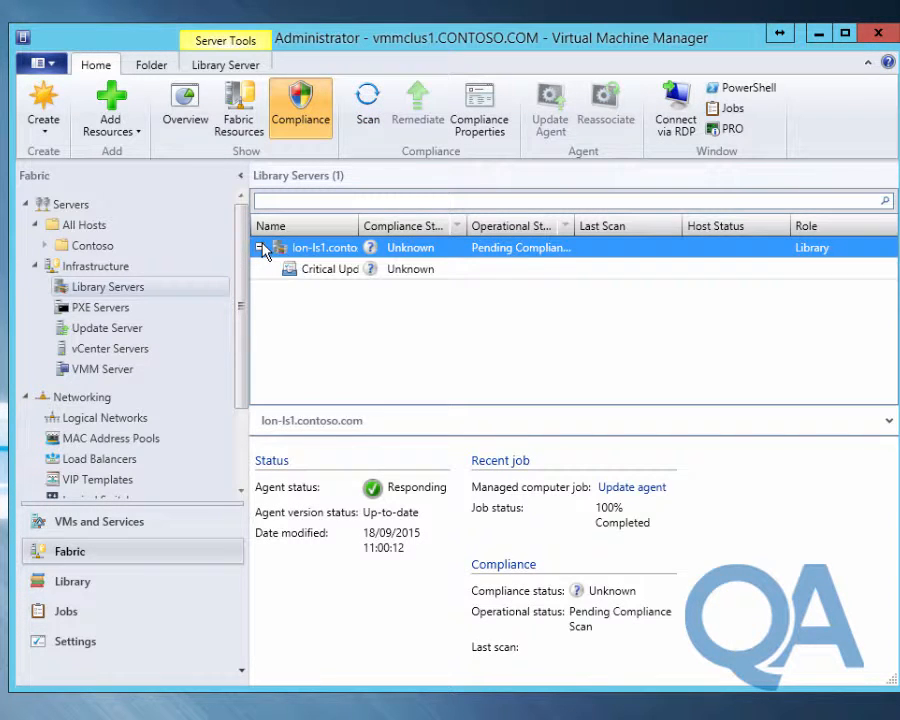
click(368, 102)
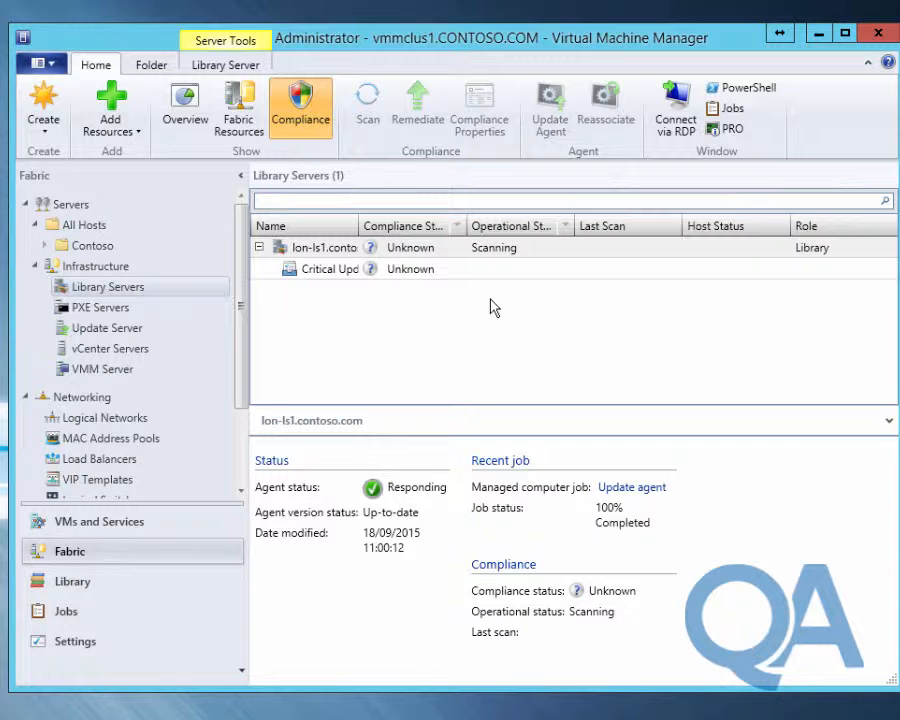
Examine the compliance scan job's details and return to the library server's compliance status in Fabric.
click(105, 625)
click(352, 270)
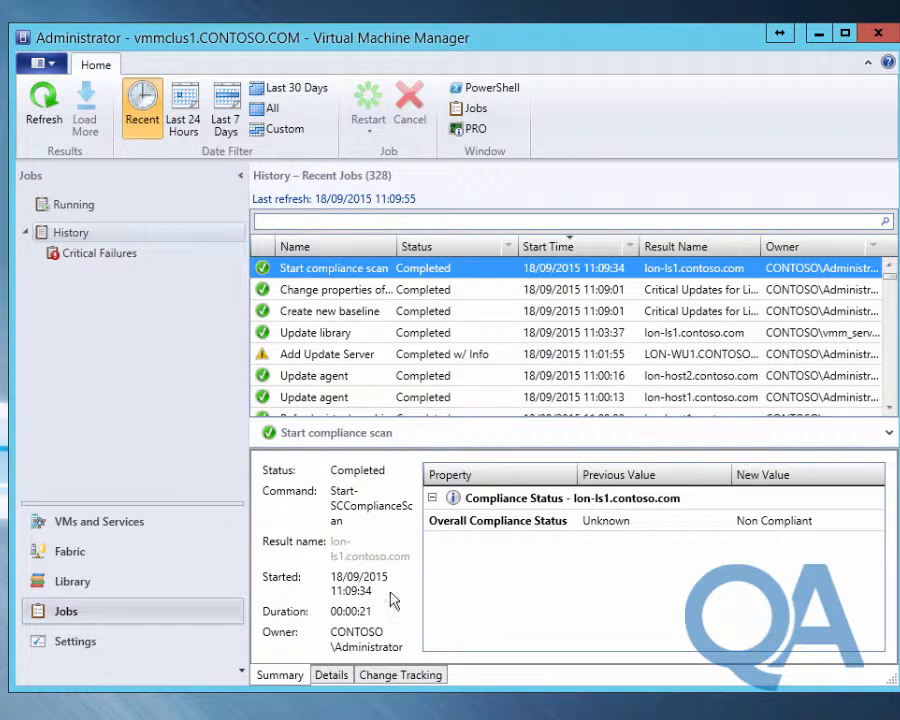
click(86, 560)
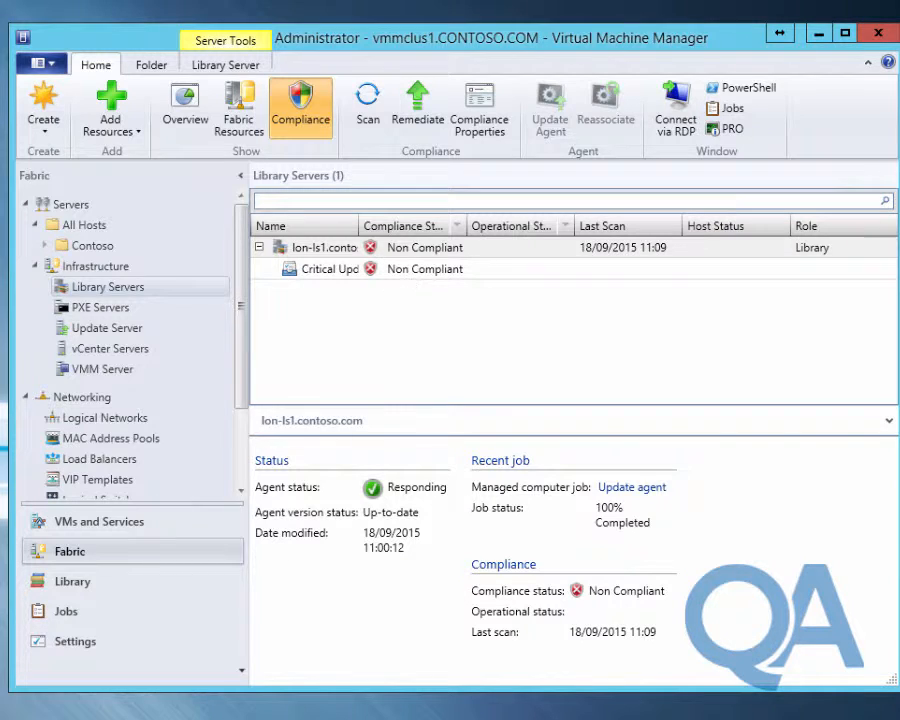
Switch to the Labfiles folder, open Mod03-Ex2-Task4.ps1 for editing to review the remediation script, and return to Virtual Machine Manager.
mouse_move(67, 712)
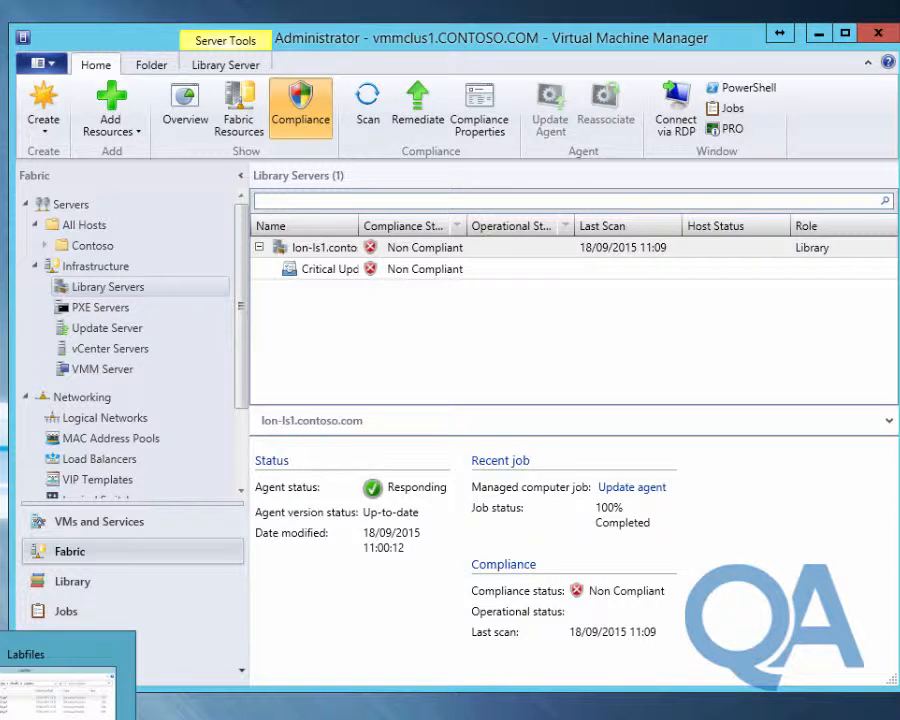
click(60, 690)
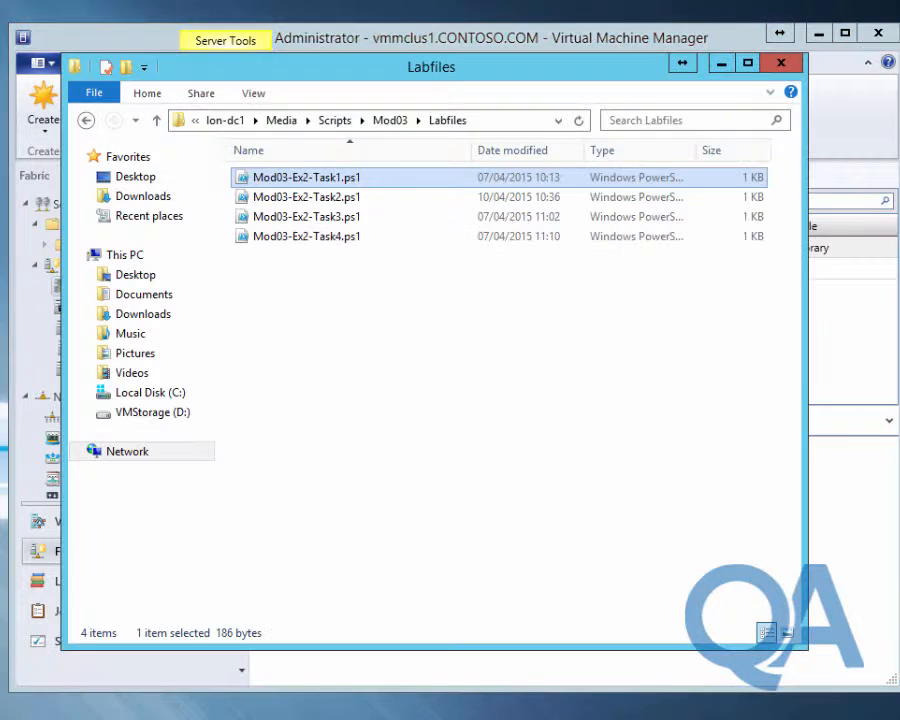
click(334, 241)
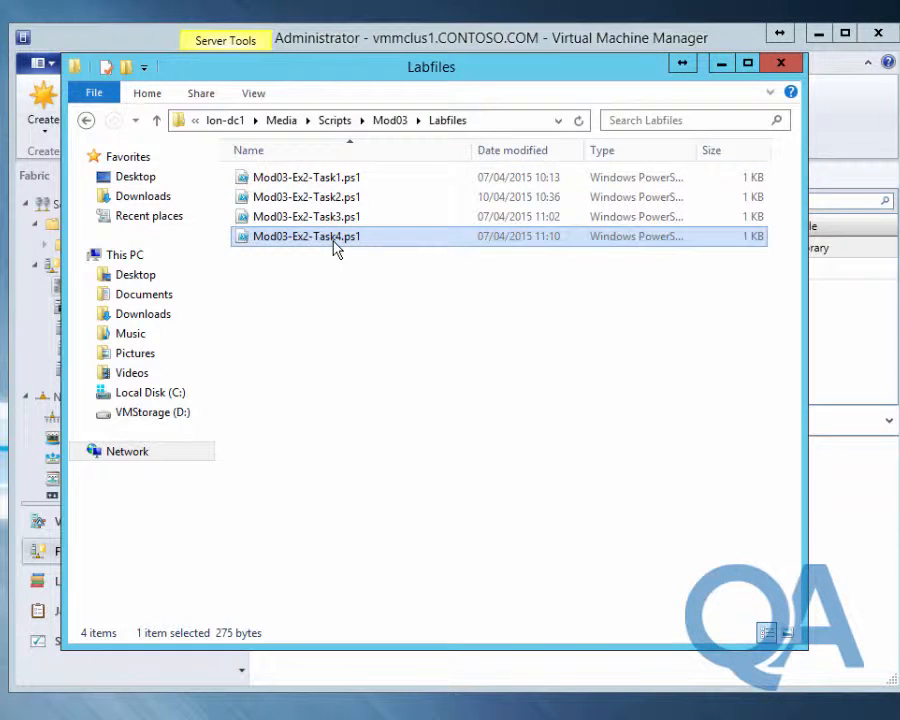
right_click(336, 246)
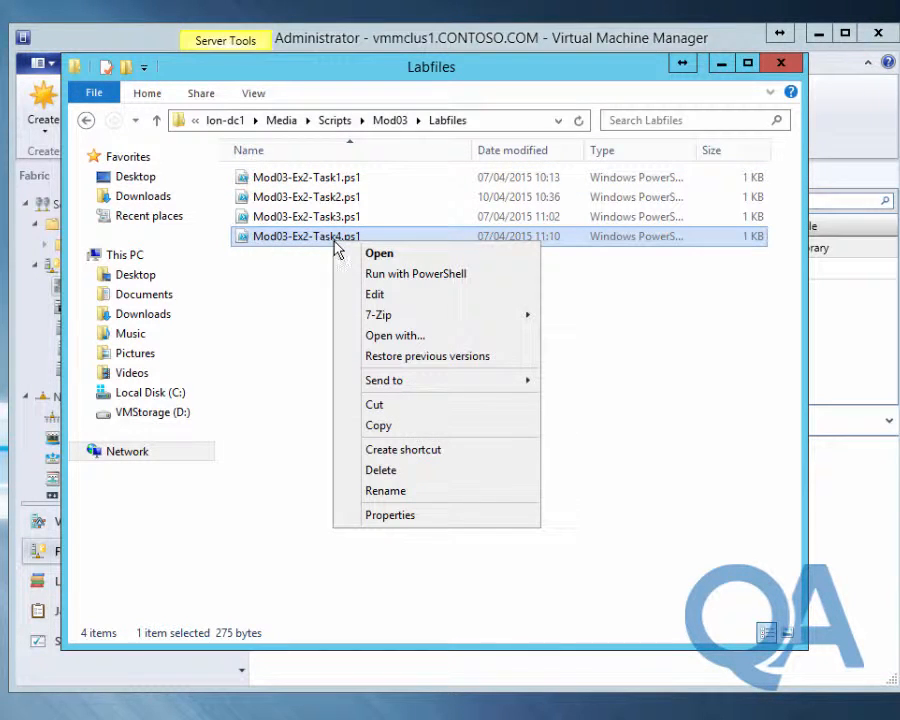
click(372, 293)
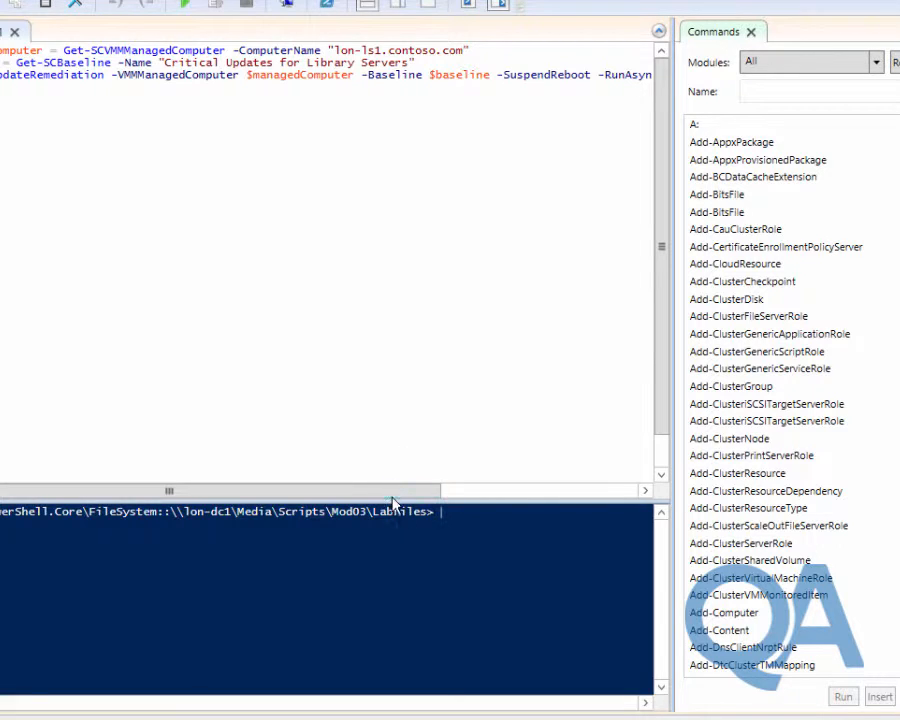
drag(396, 494, 490, 494)
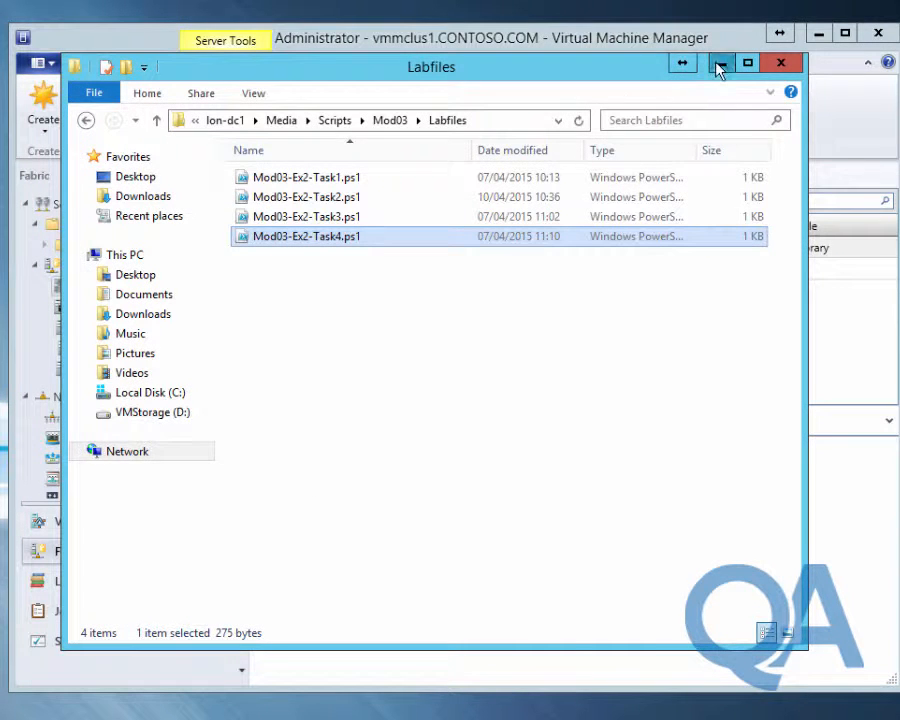
click(718, 65)
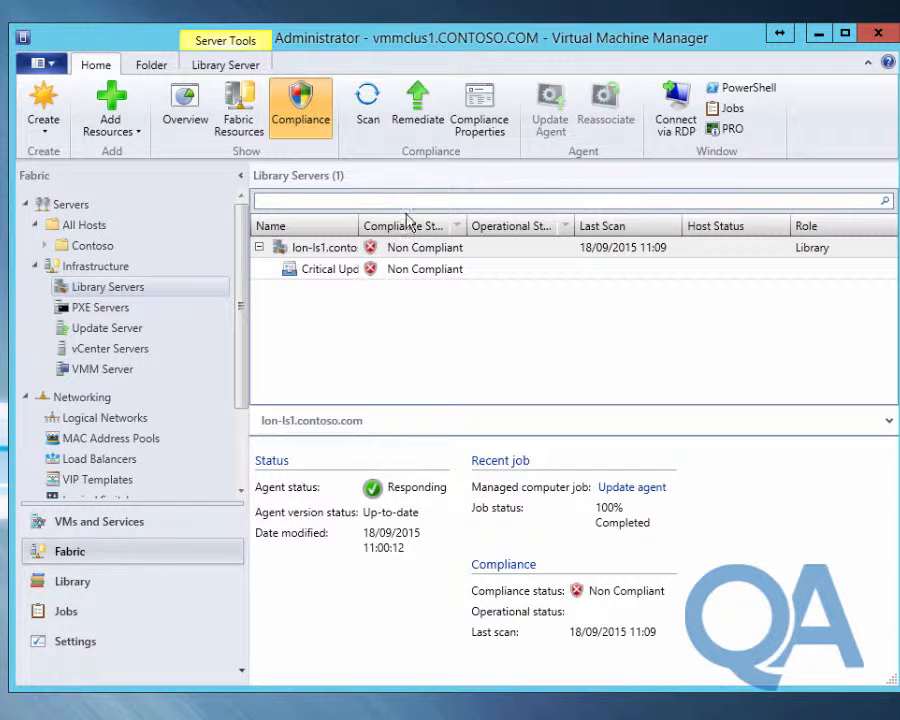
Examine the compliance properties of lon-ls1.contoso.com, widening the name column to read the full update name.
click(358, 247)
right_click(357, 254)
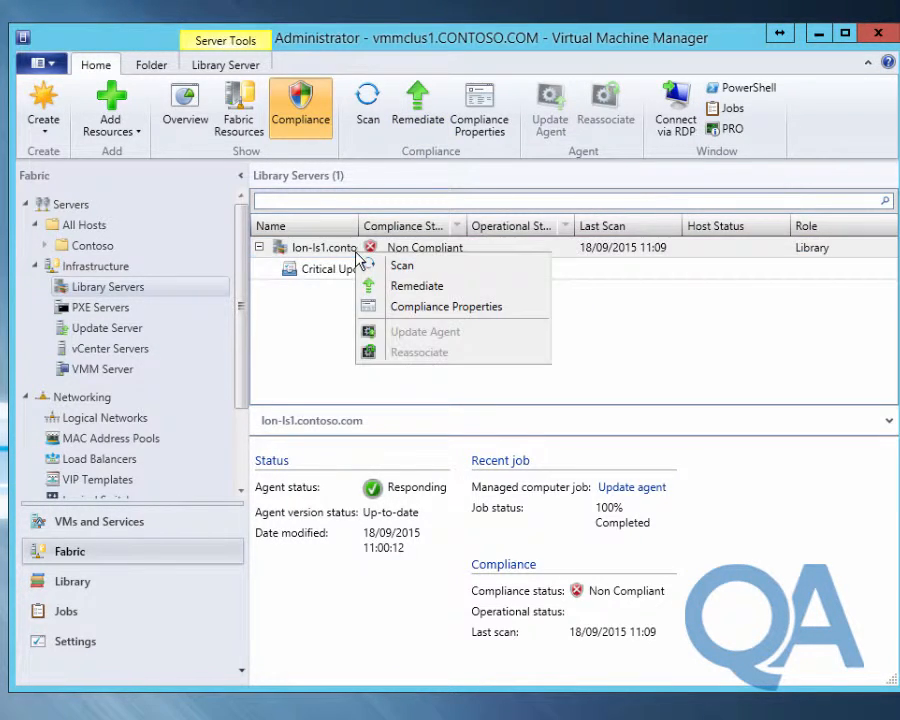
click(400, 307)
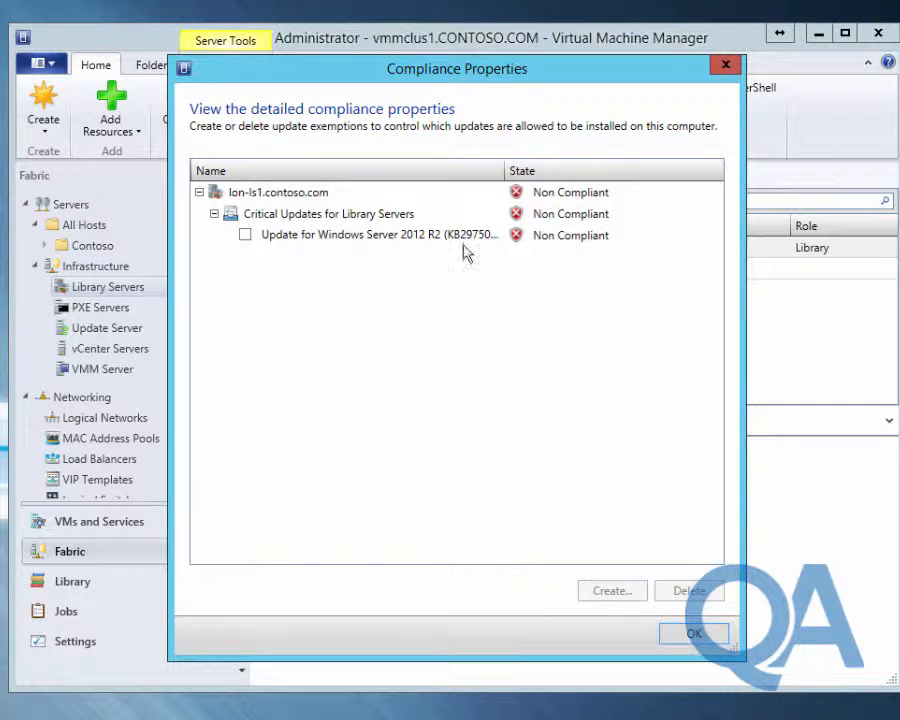
double_click(505, 170)
drag(536, 171, 548, 171)
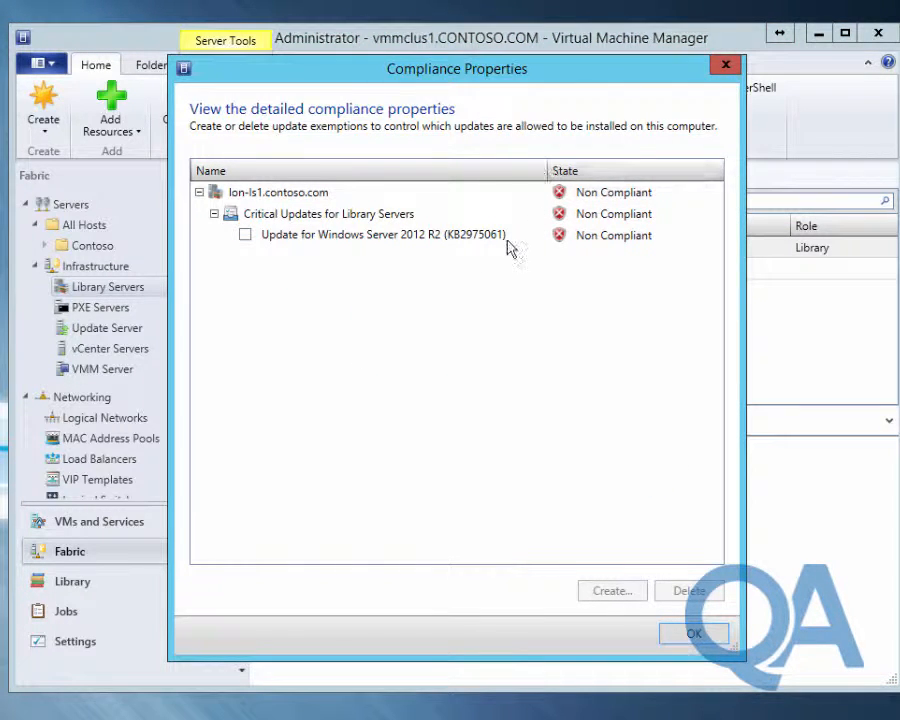
click(692, 634)
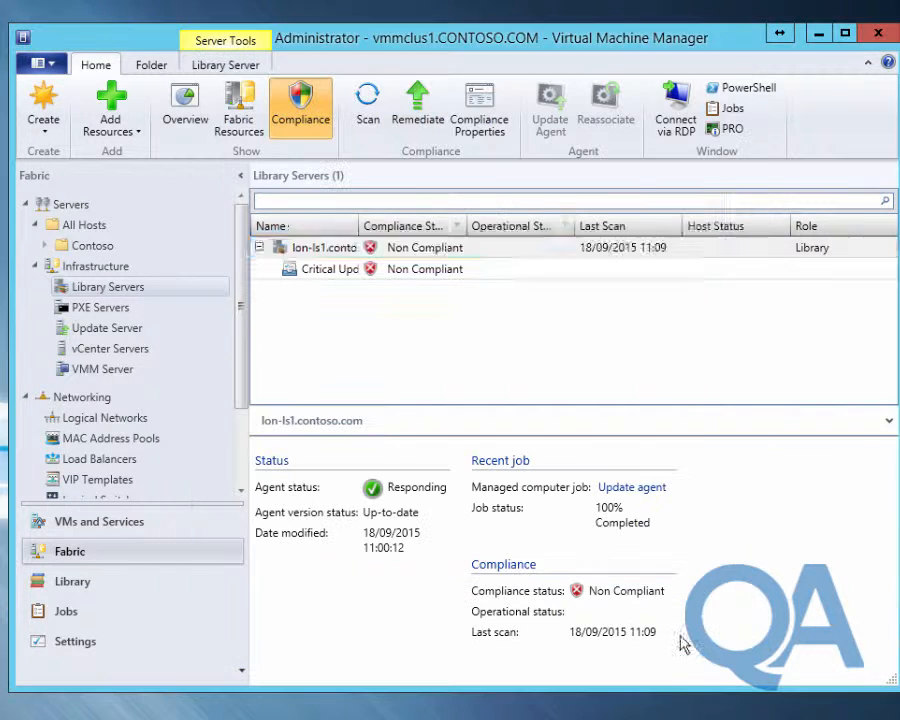
Remediate lon-ls1.contoso.com with the Critical Updates for Library Servers baseline, without restarting servers after remediation.
click(428, 120)
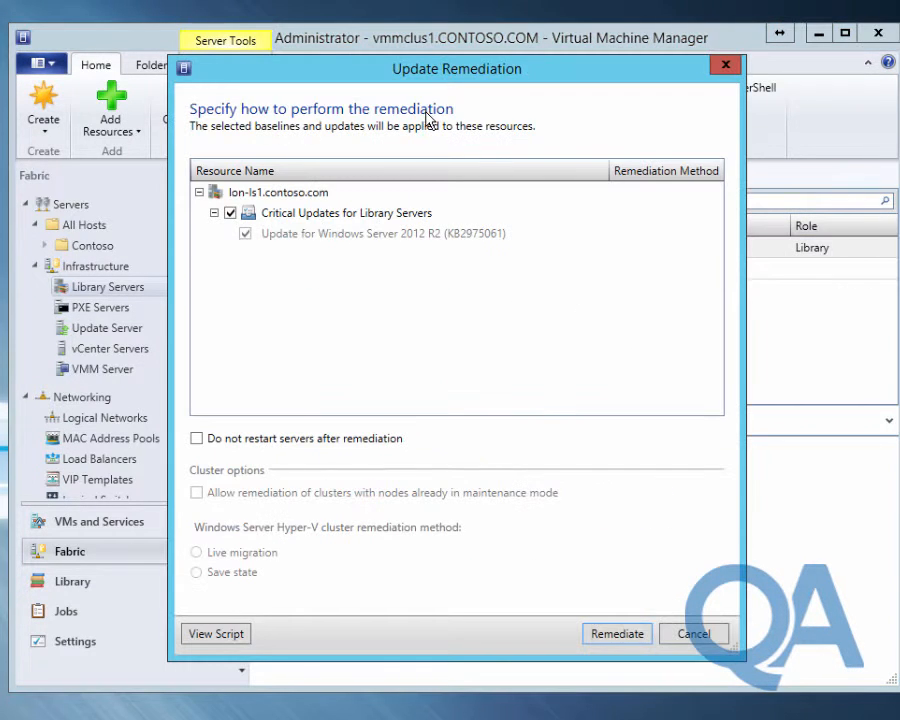
click(197, 439)
click(620, 637)
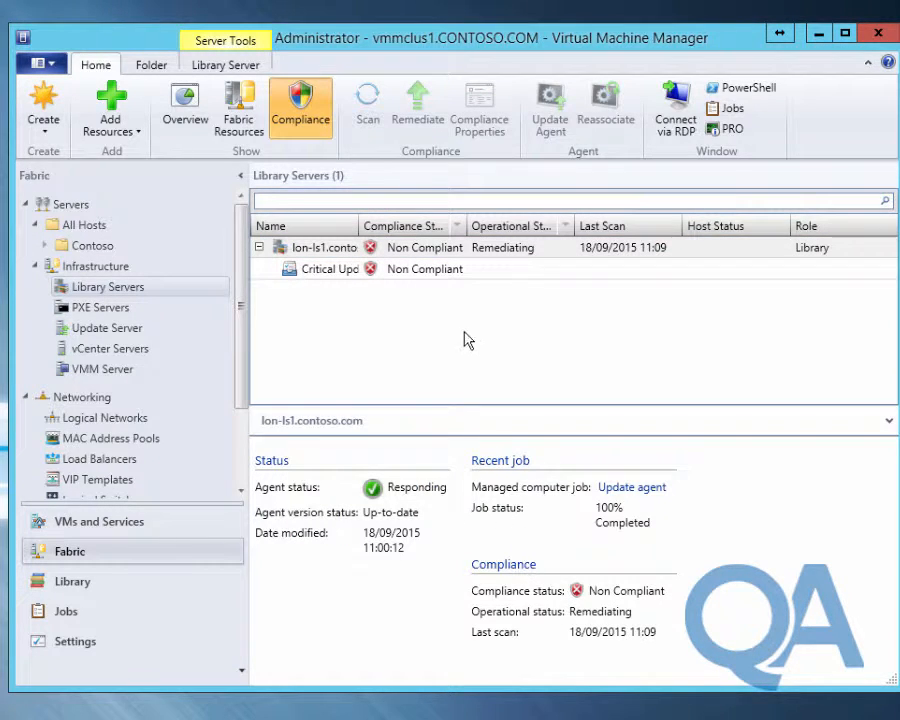
Examine the update remediation job's progress and check the library server's compliance status in Fabric again.
click(100, 608)
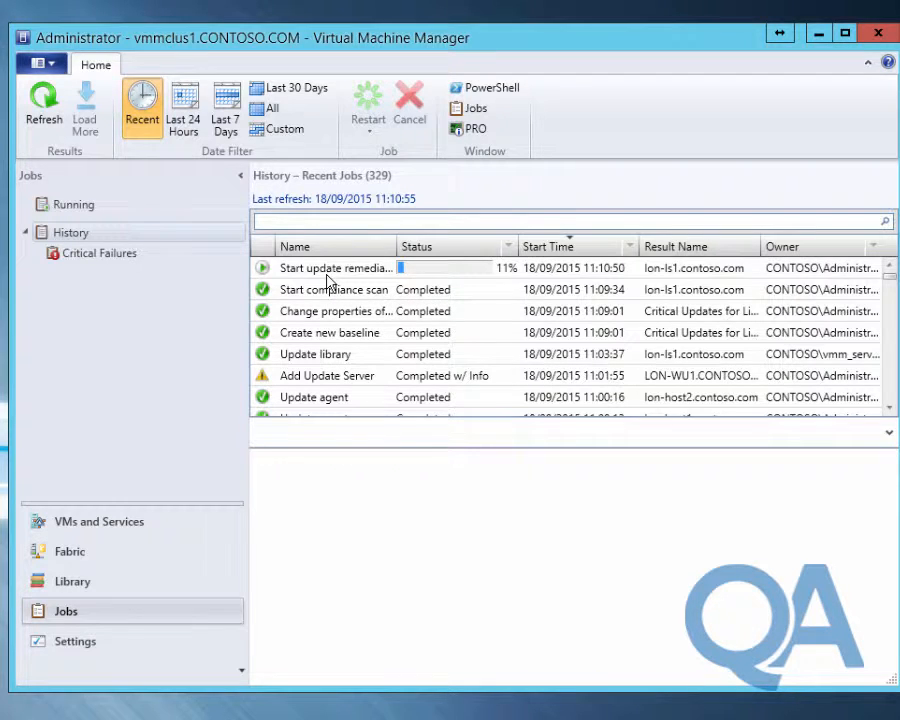
click(329, 268)
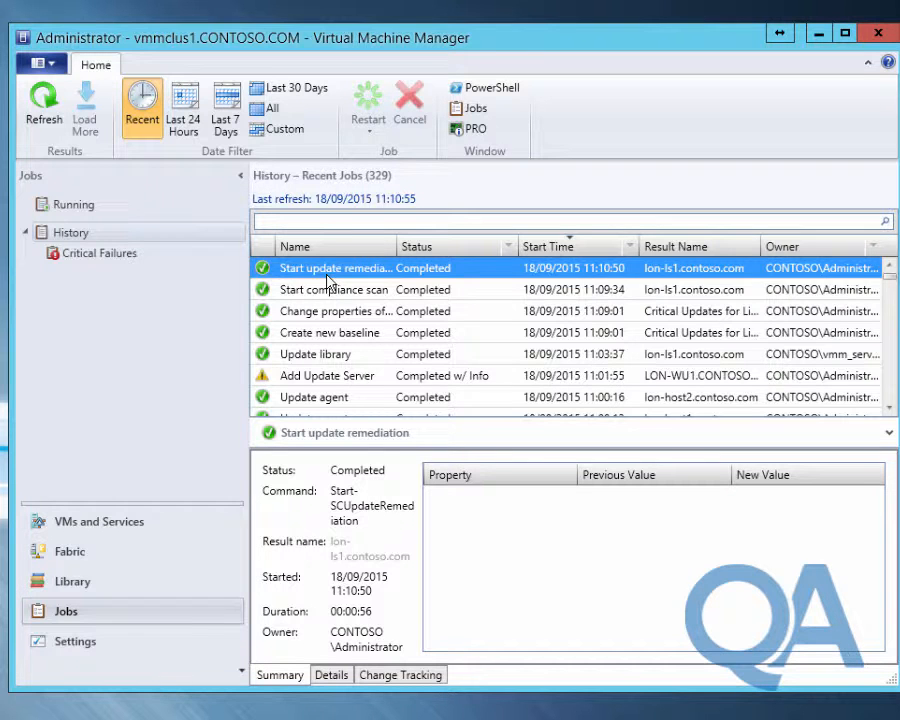
click(50, 551)
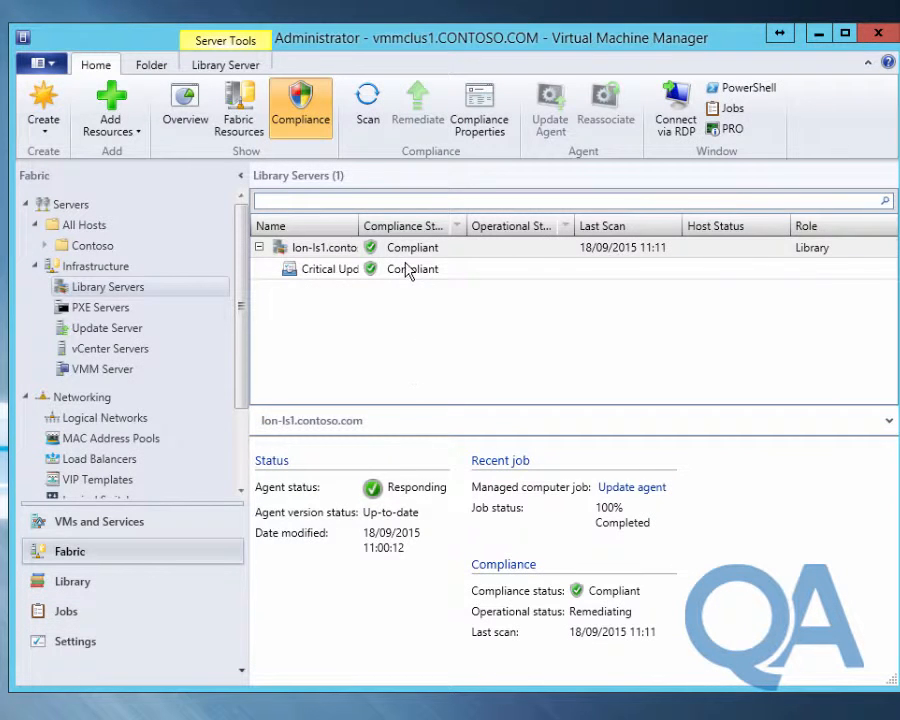